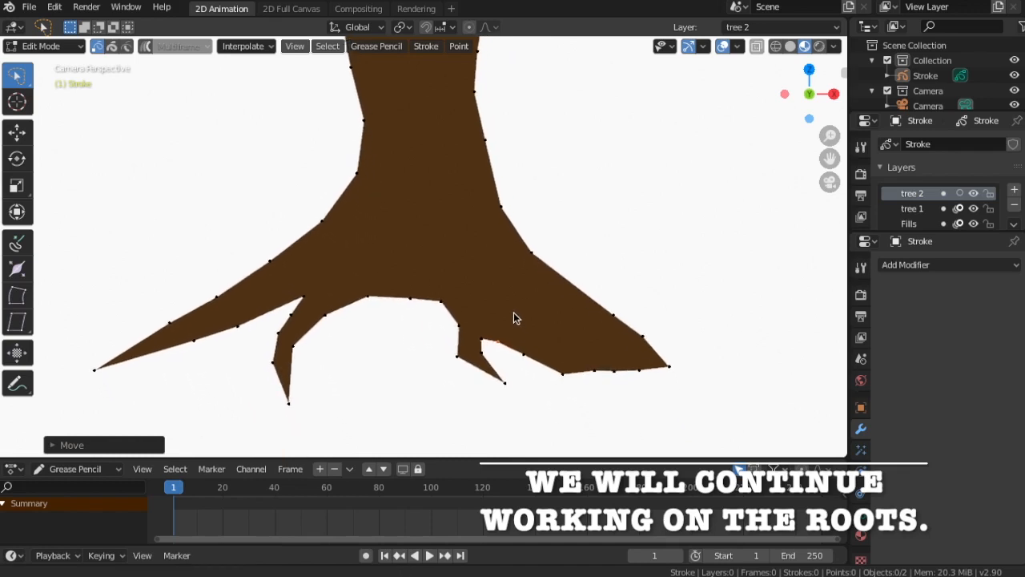
Reshape the roots under the trunk by moving their vertices, opening a gap between the middle and right roots
scroll(513, 312, "up", 4)
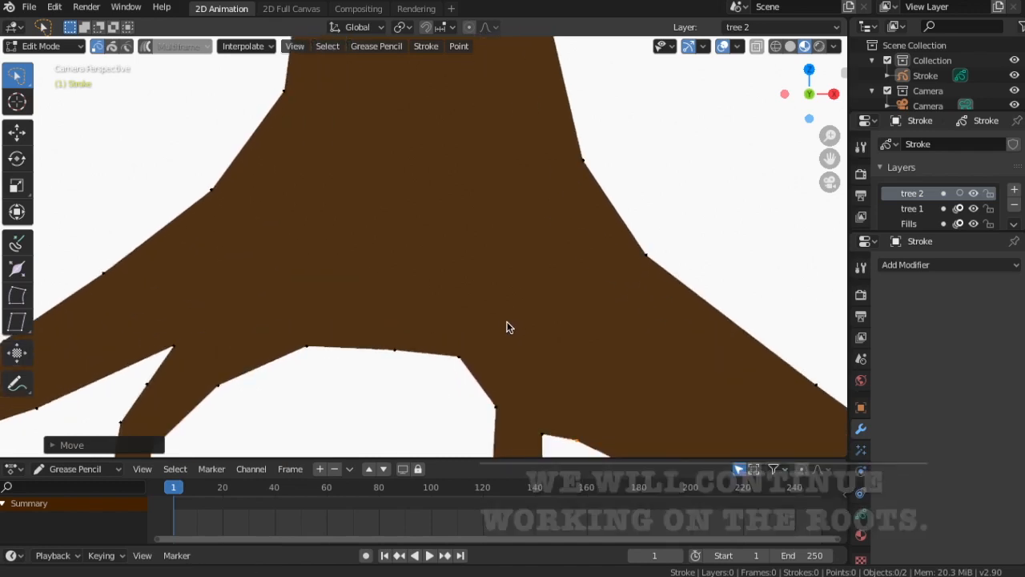
middle_click_drag(506, 326, 501, 256, "shift")
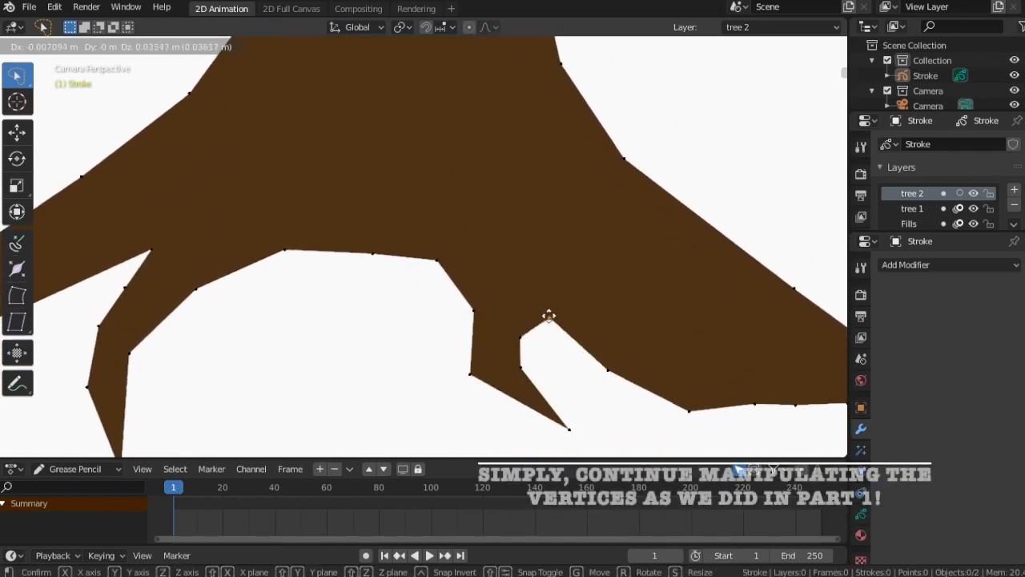
left_click_drag(520, 339, 526, 311)
left_click_drag(609, 369, 591, 221)
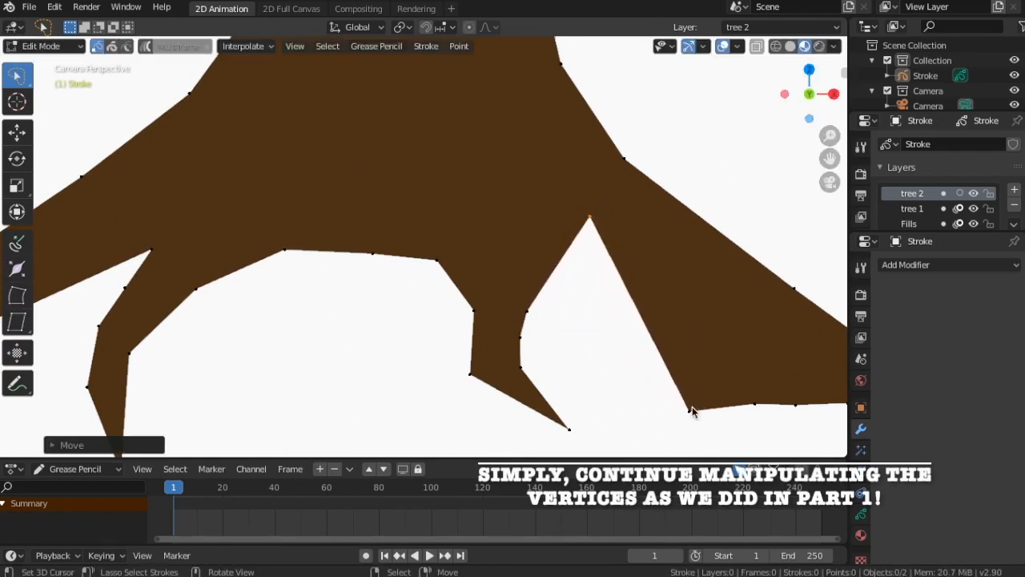
left_click_drag(690, 408, 631, 225)
scroll(699, 331, "down", 1)
scroll(699, 331, "down", 1)
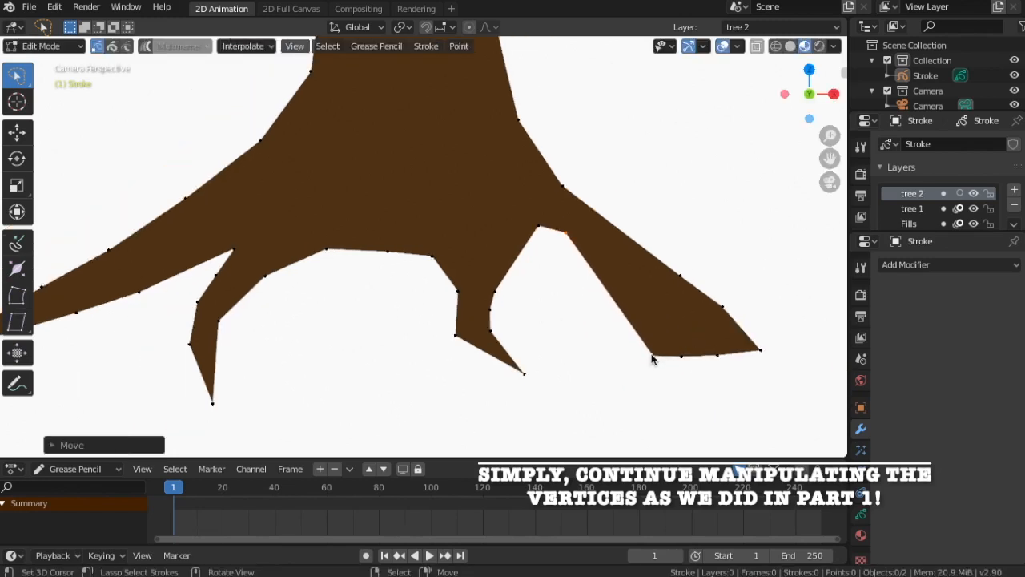
Move the right root's vertices to turn it into a thin, tapering root pointing outward
left_click_drag(654, 355, 670, 294)
left_click_drag(717, 354, 704, 318)
left_click_drag(758, 350, 598, 217)
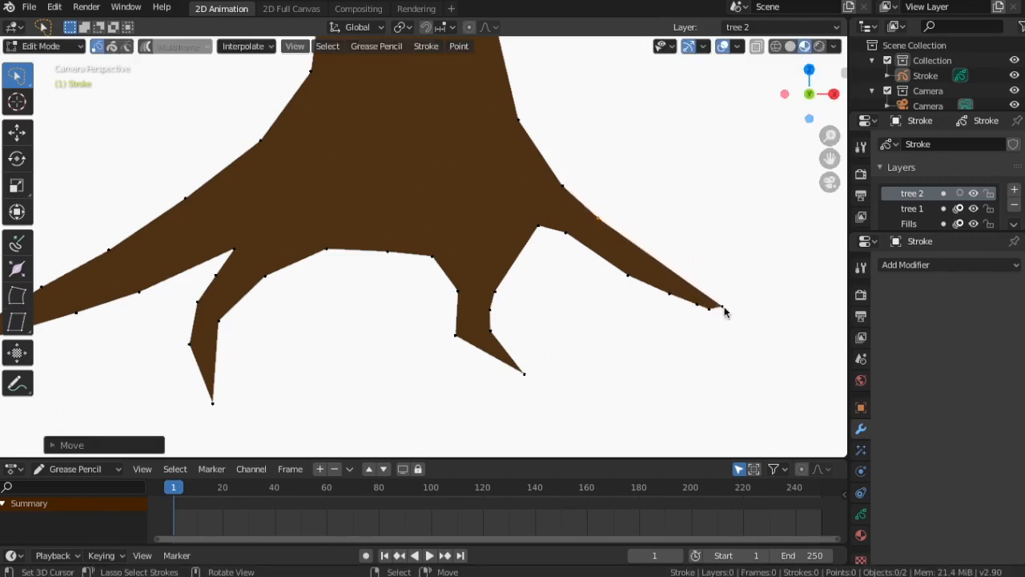
left_click_drag(723, 307, 623, 236)
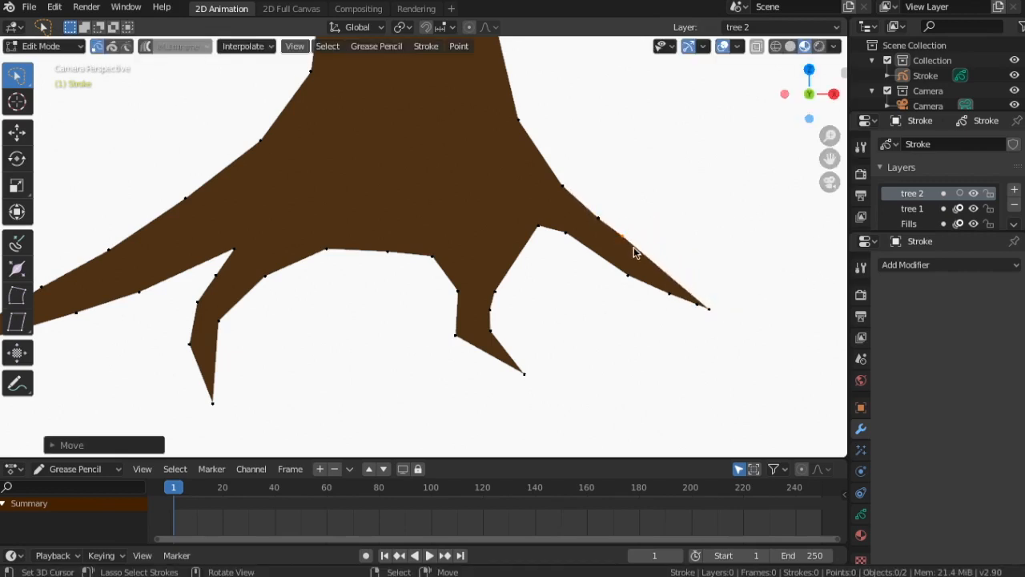
left_click_drag(706, 309, 632, 264)
left_click_drag(571, 237, 575, 230)
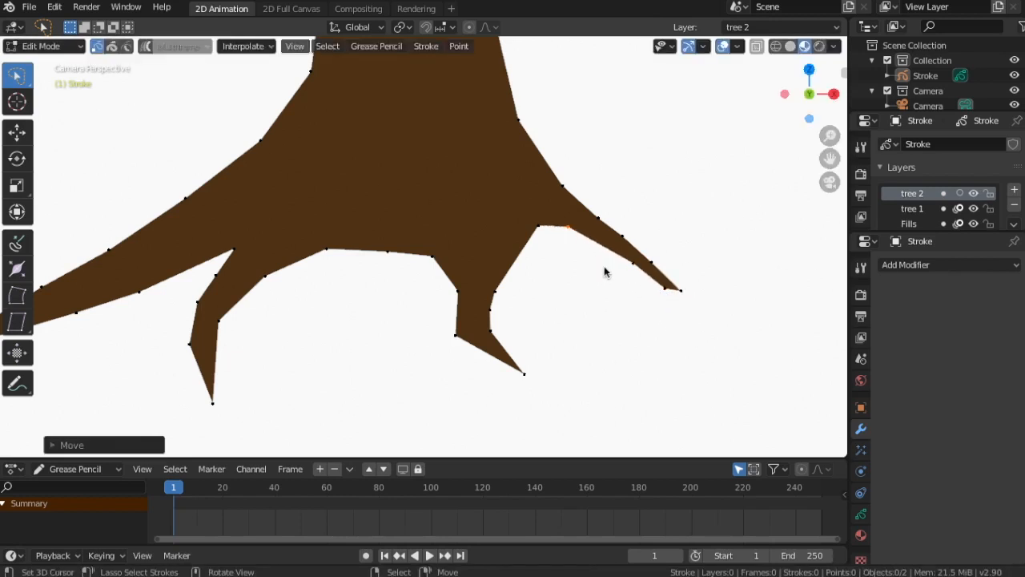
left_click_drag(677, 296, 686, 307)
Adjust the vertices of the middle root, sharpening its tip and base
mouse_move(539, 230)
left_mouse_down()
mouse_move(532, 249)
mouse_move(535, 230)
left_mouse_up()
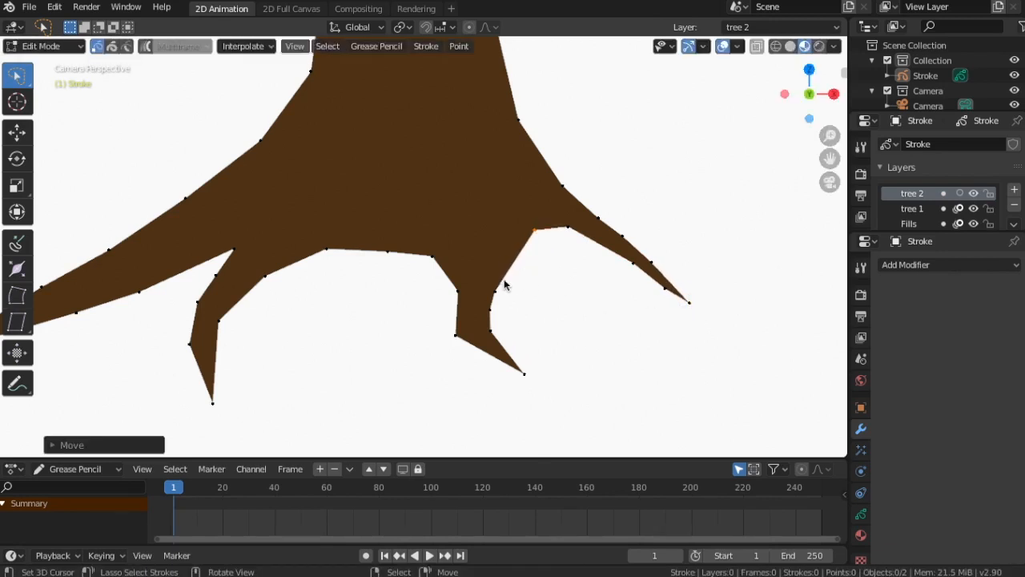
left_click_drag(506, 283, 502, 255)
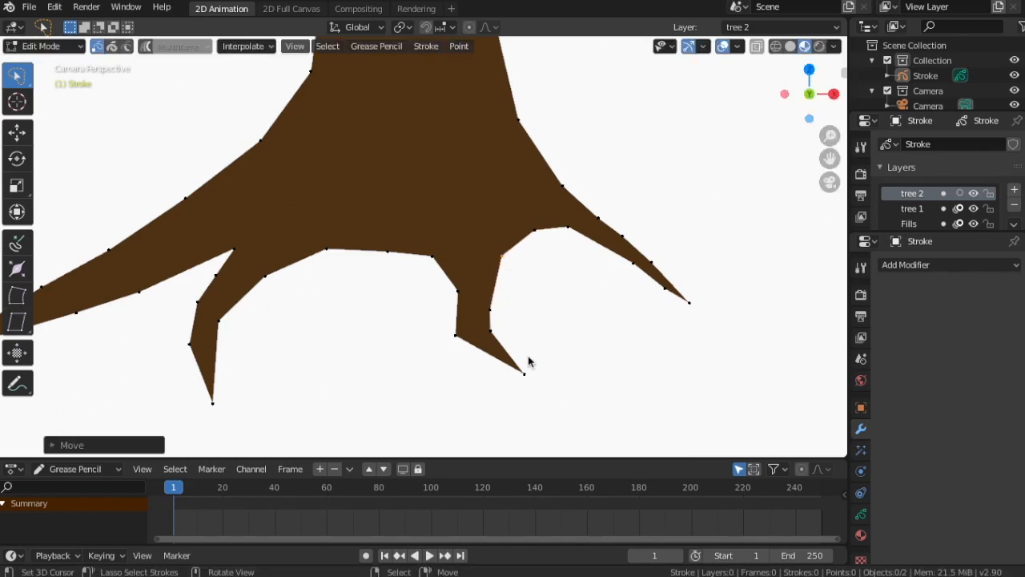
left_click_drag(525, 374, 512, 391)
left_click_drag(455, 335, 471, 333)
Tweak the vertices of the left roots, including the long left root's tip
scroll(532, 325, "down", 3)
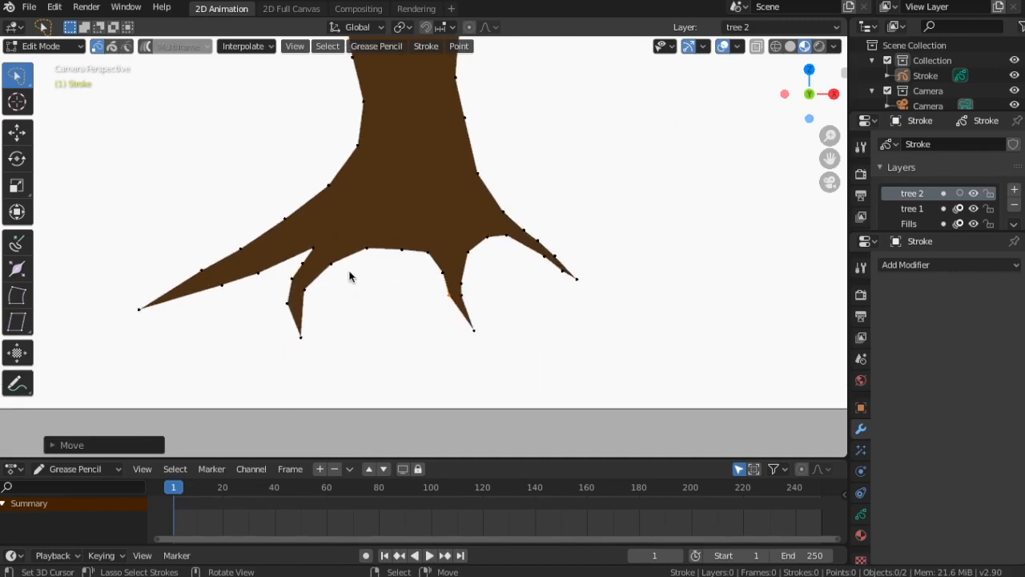
left_click_drag(245, 245, 243, 237)
left_click_drag(259, 275, 223, 276)
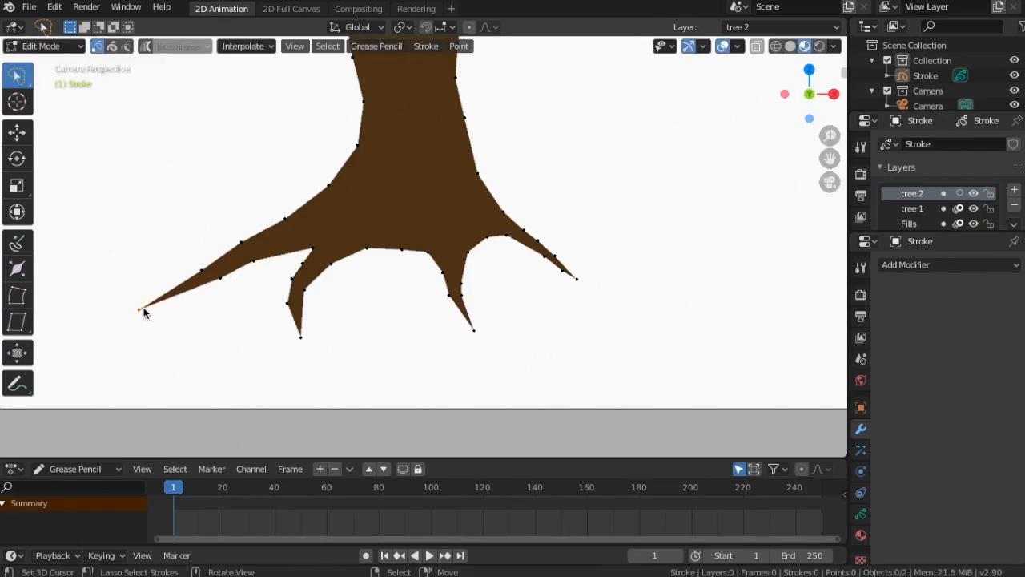
left_click_drag(143, 306, 156, 316)
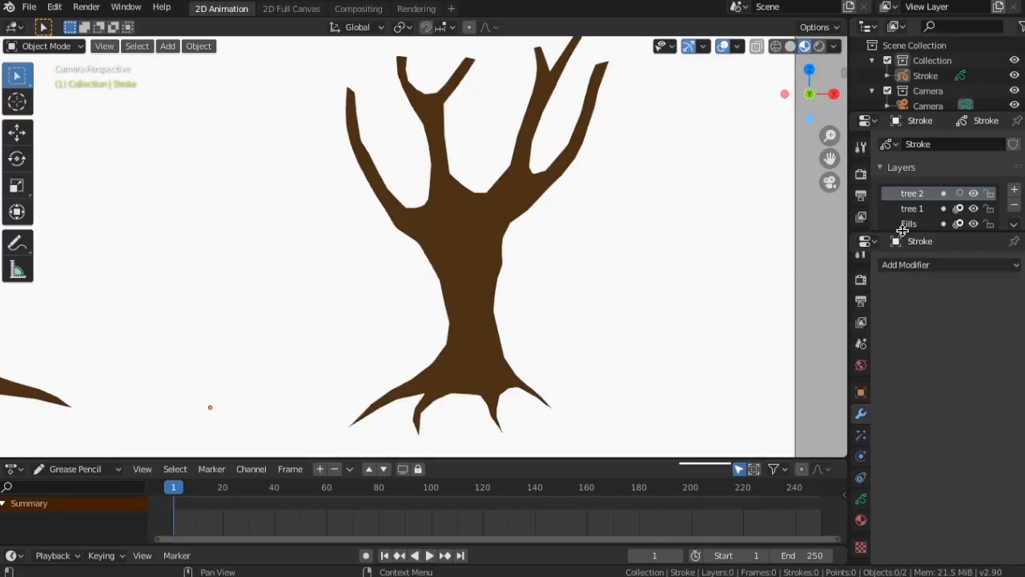
left_click_drag(899, 230, 899, 371)
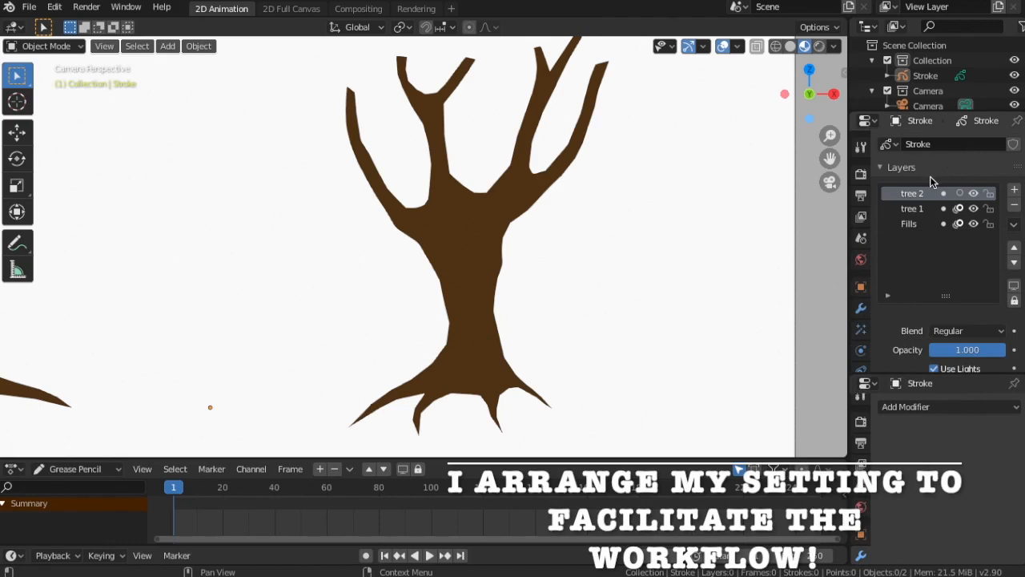
scroll(928, 186, "down", 10)
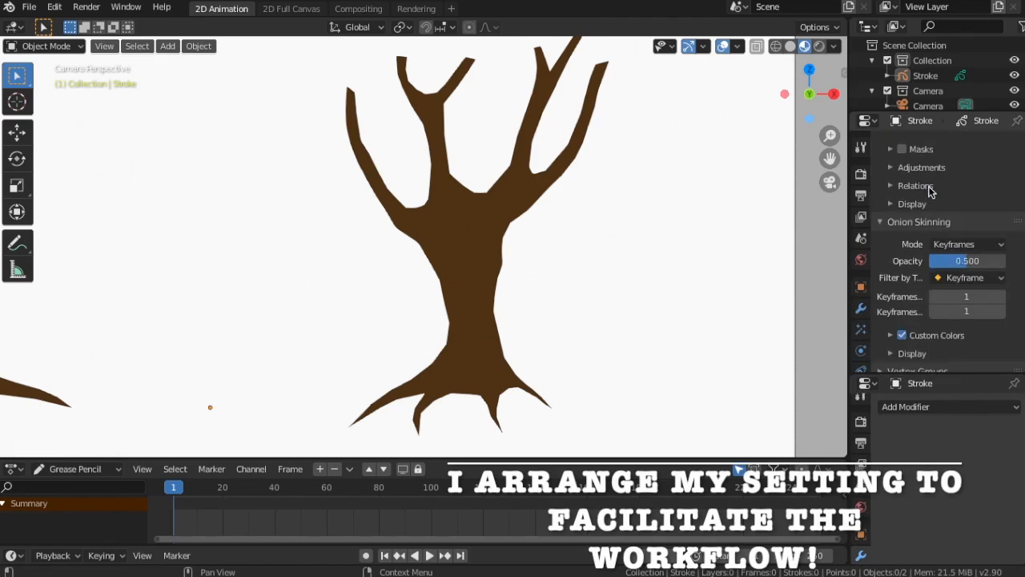
scroll(928, 186, "up", 10)
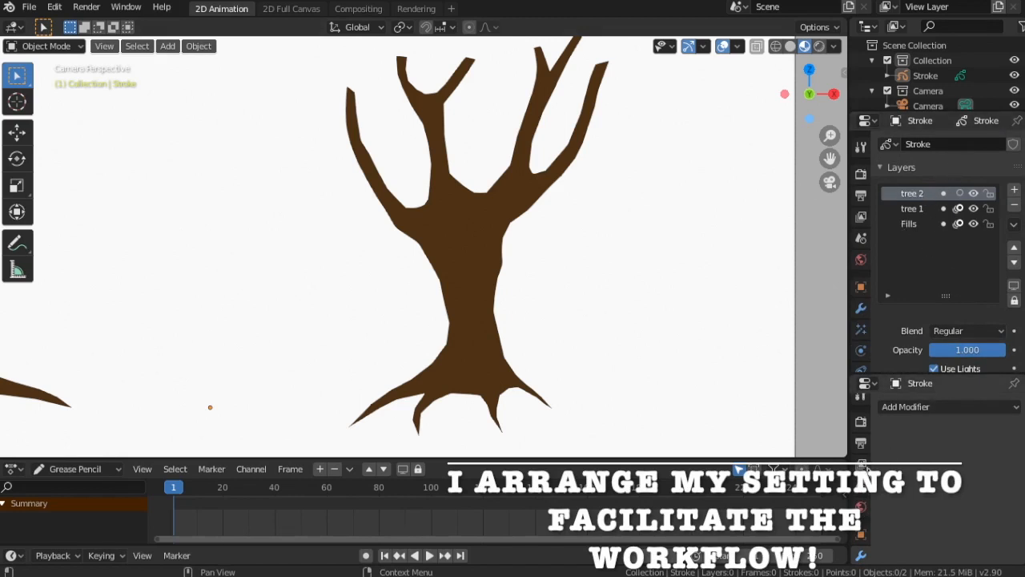
scroll(859, 445, "down", 5)
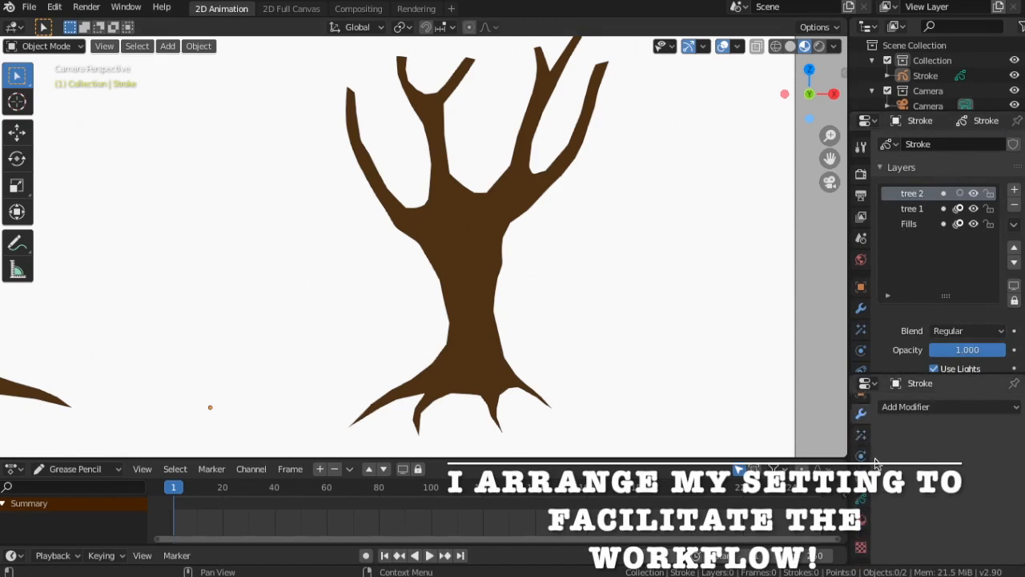
Add a new layer above tree 2 and name it Sketch
left_click(861, 521)
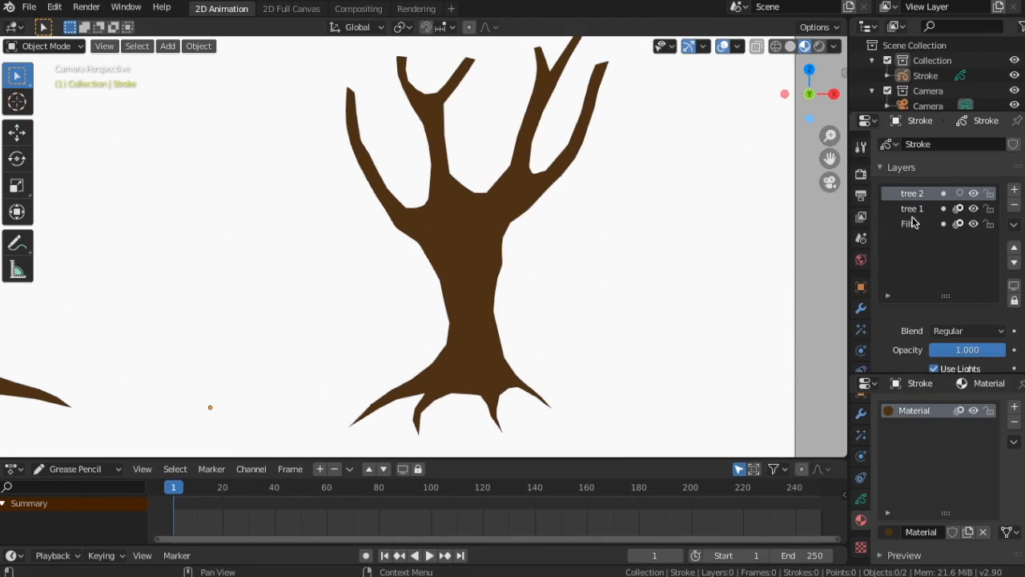
left_click(975, 195)
left_click(978, 195)
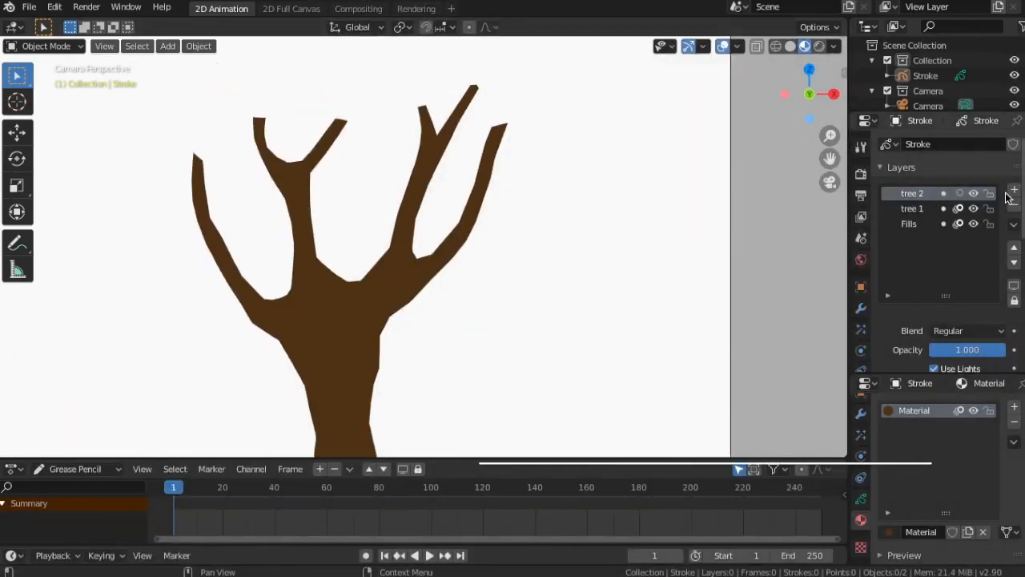
left_click(1015, 192)
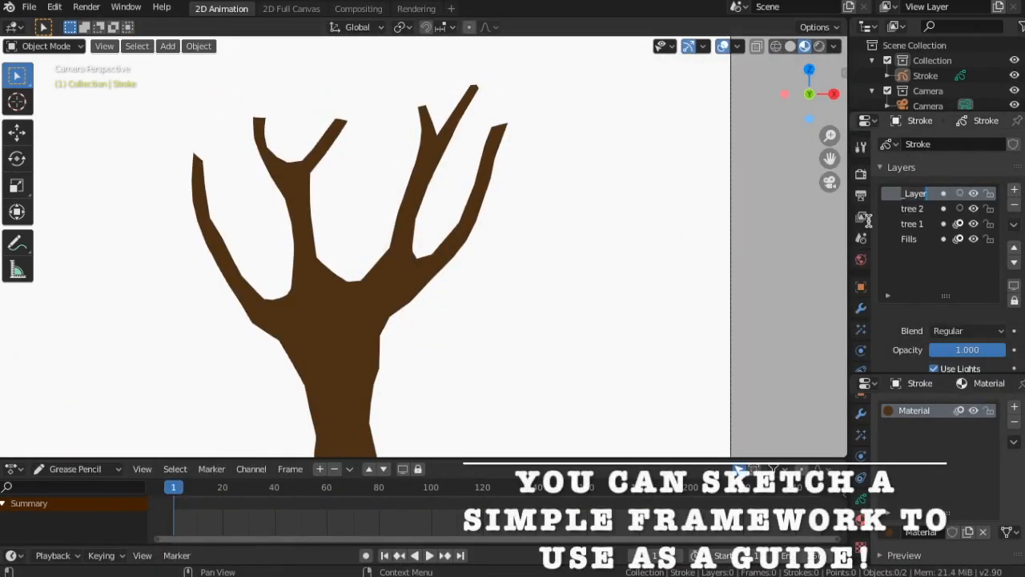
type("S")
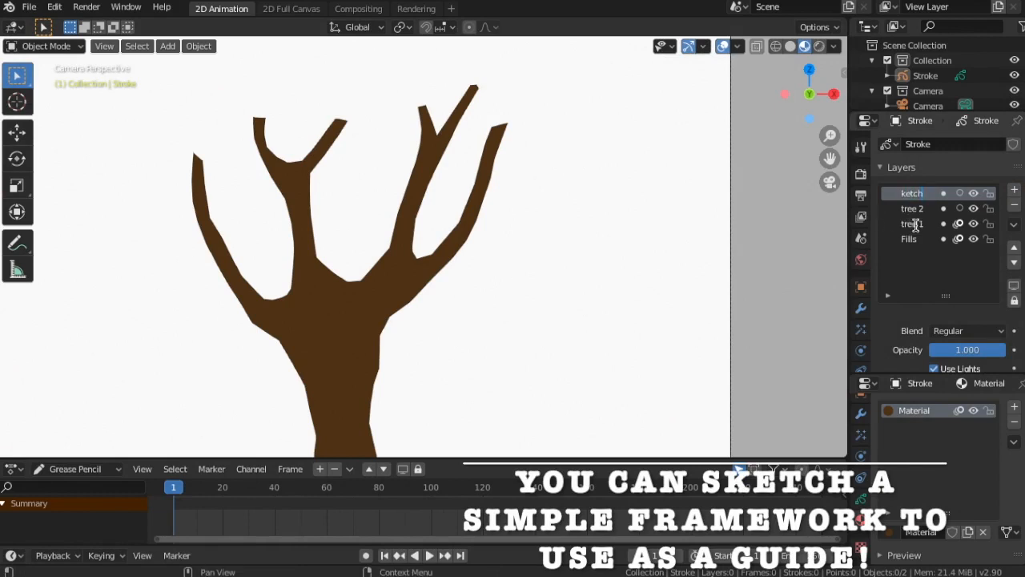
key("Return")
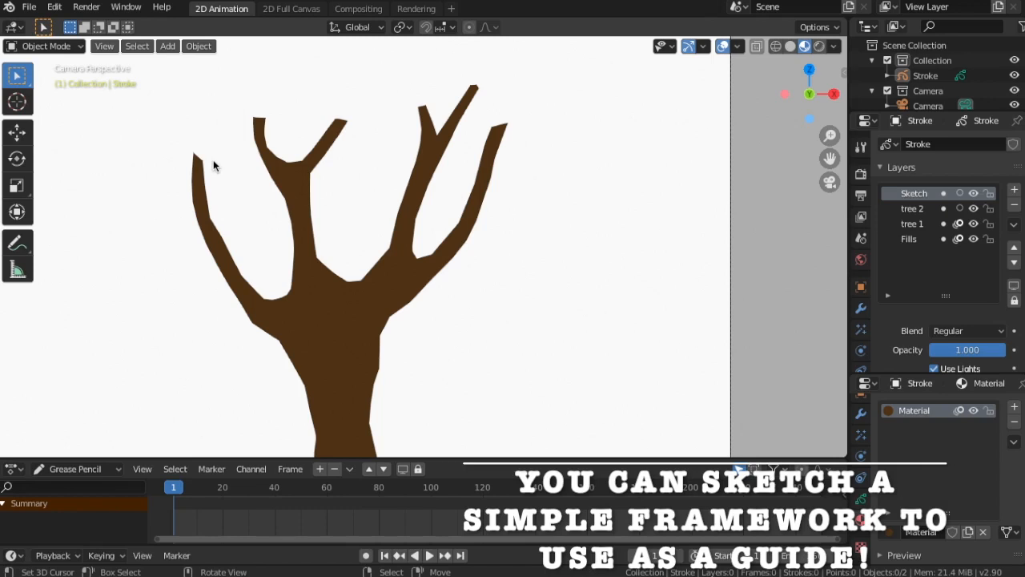
Add a new material slot with a new material for the sketch strokes
left_click(1013, 406)
left_click(945, 531)
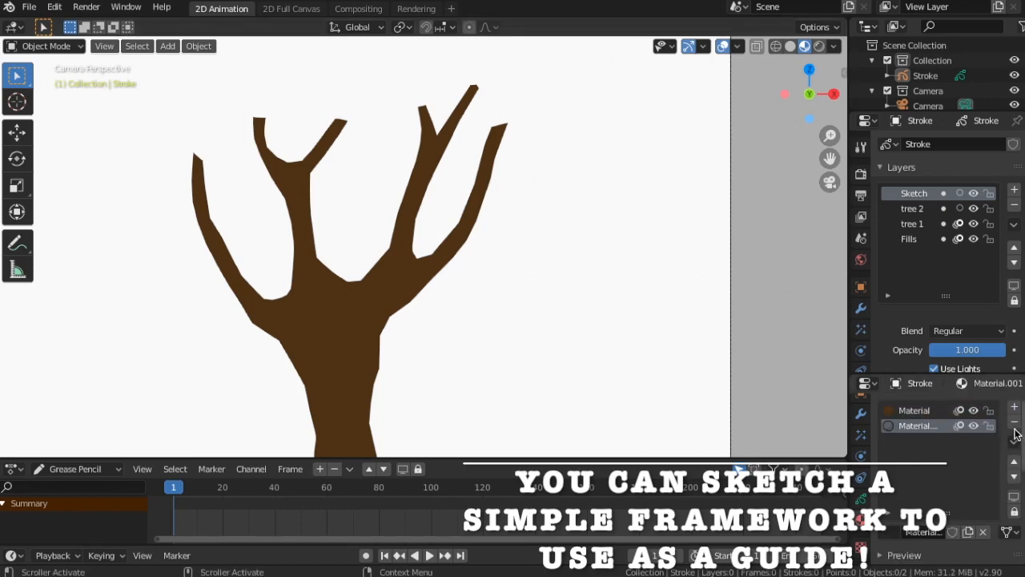
scroll(921, 433, "down", 5)
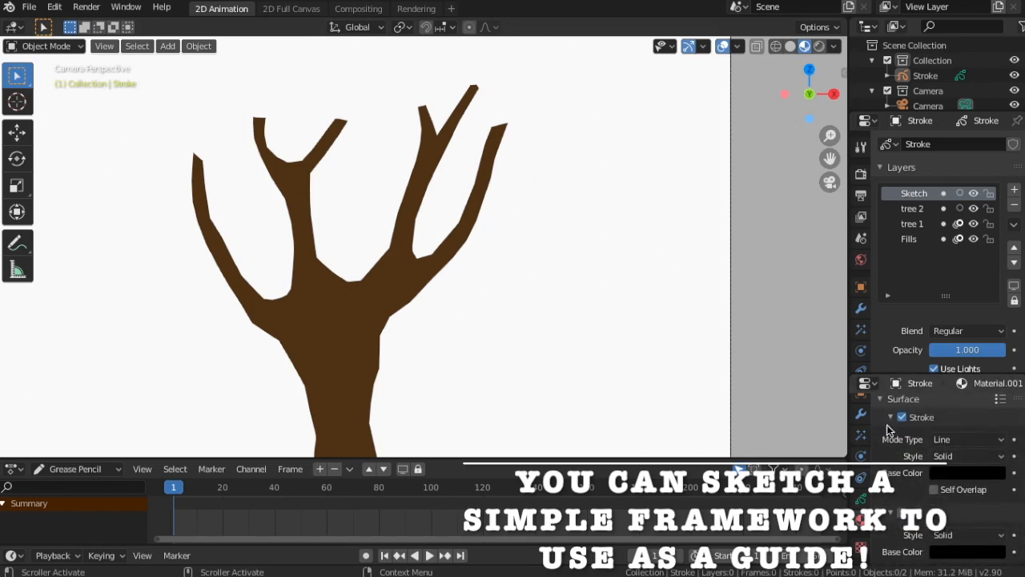
Switch to Draw mode and sketch cloud-shaped foliage outlines beside the left branch
left_click(77, 50)
left_click(36, 112)
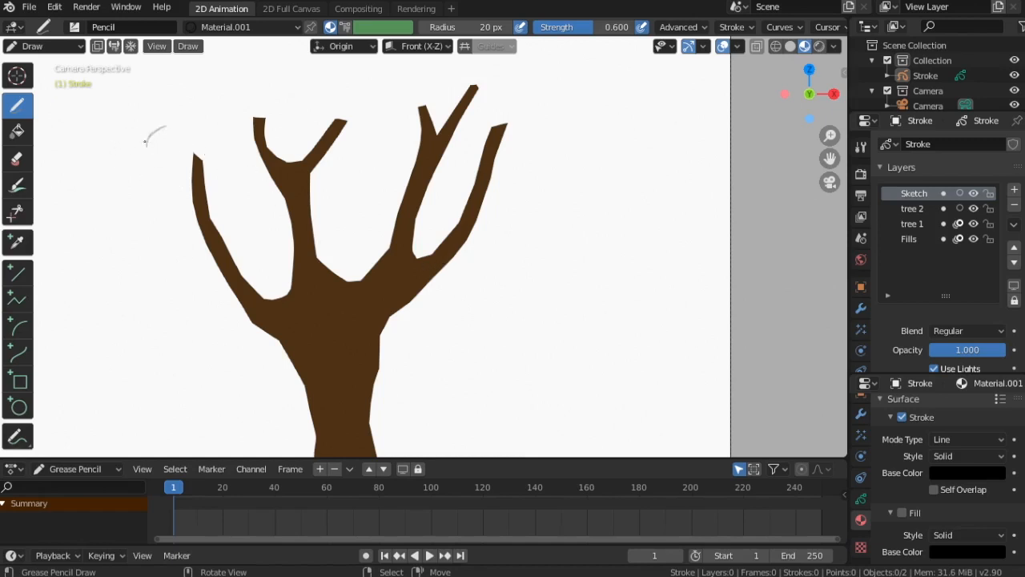
left_click_drag(157, 152, 136, 187)
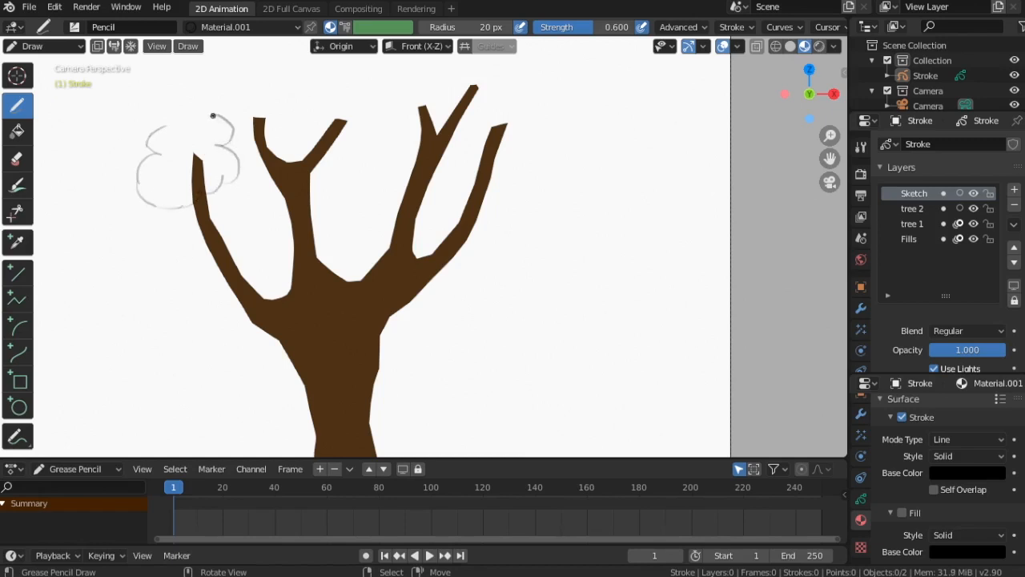
mouse_move(213, 116)
left_mouse_down()
mouse_move(167, 102)
mouse_move(179, 125)
left_mouse_up()
Continue sketching cloud-shaped foliage outlines across the tops of the middle branches
left_click_drag(261, 97, 308, 90)
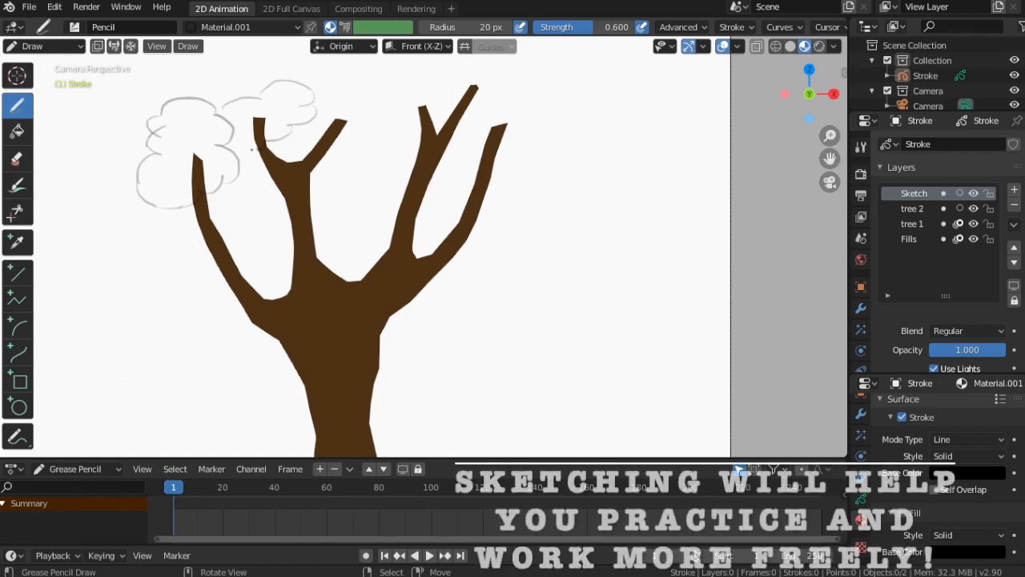
left_click_drag(252, 149, 236, 145)
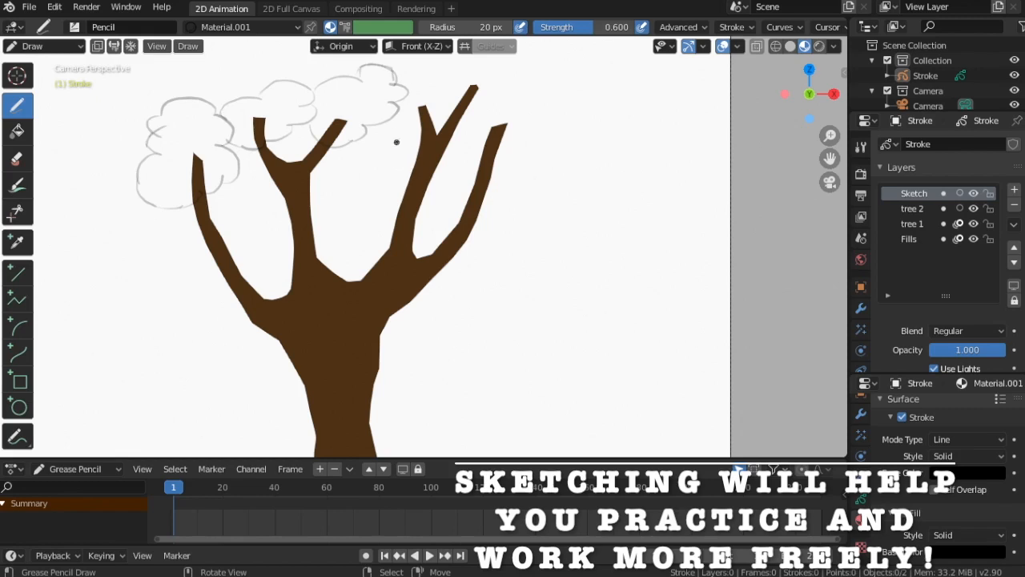
mouse_move(403, 81)
left_mouse_down()
mouse_move(373, 100)
mouse_move(417, 142)
left_mouse_up()
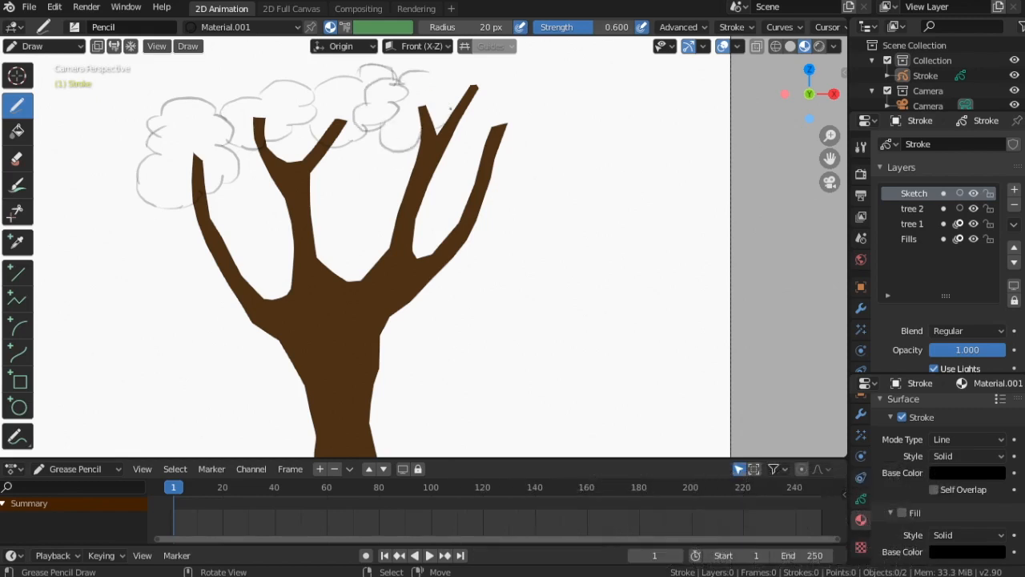
left_click_drag(451, 80, 428, 73)
left_click_drag(328, 59, 285, 59)
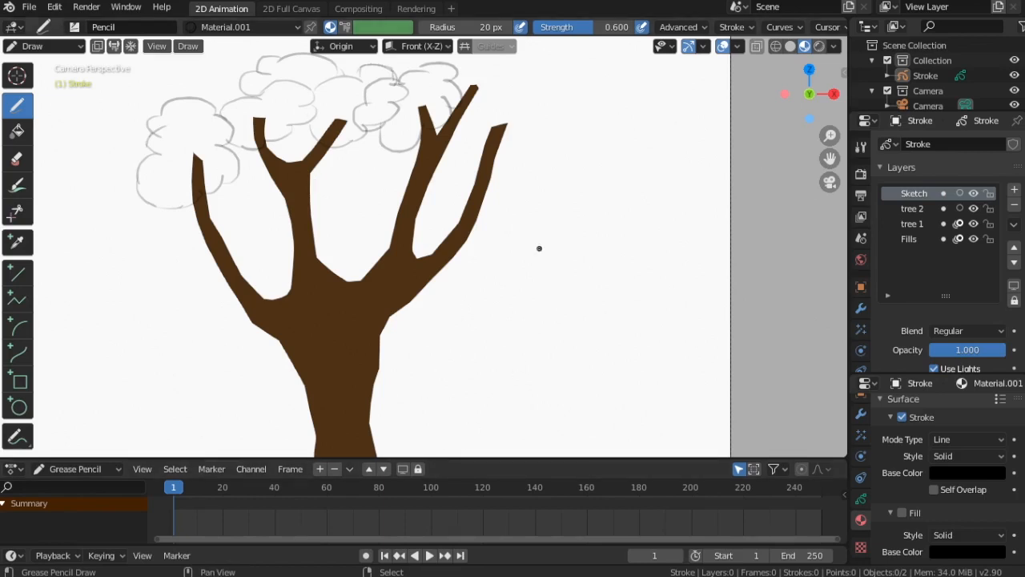
Sketch more foliage clouds on the left side and along the top of the canopy
mouse_move(555, 242)
middle_mouse_down("shift")
mouse_move(563, 356)
mouse_move(619, 324)
middle_mouse_up("shift")
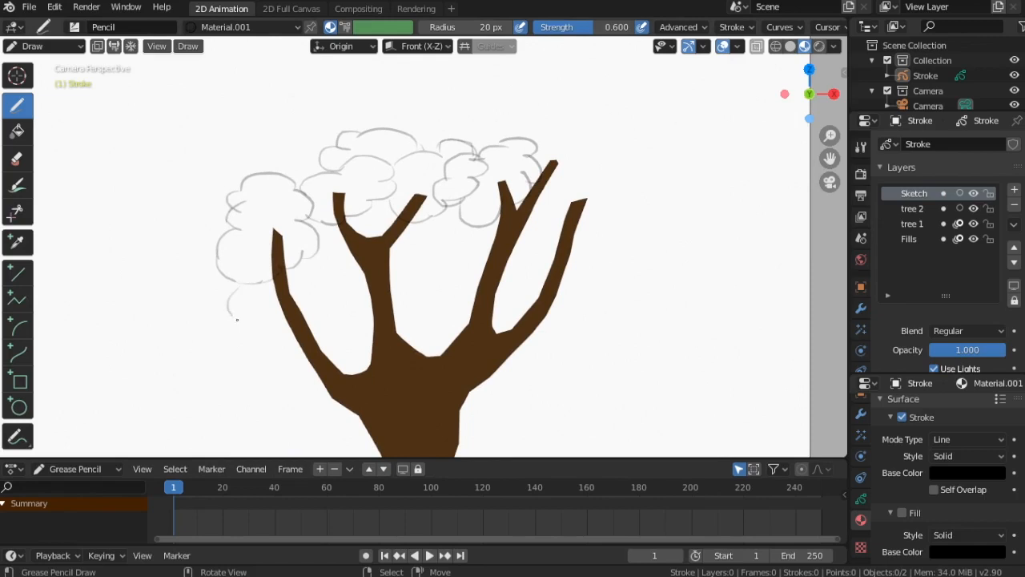
left_click_drag(237, 320, 263, 308)
mouse_move(343, 246)
left_mouse_down()
mouse_move(321, 241)
mouse_move(235, 290)
left_mouse_up()
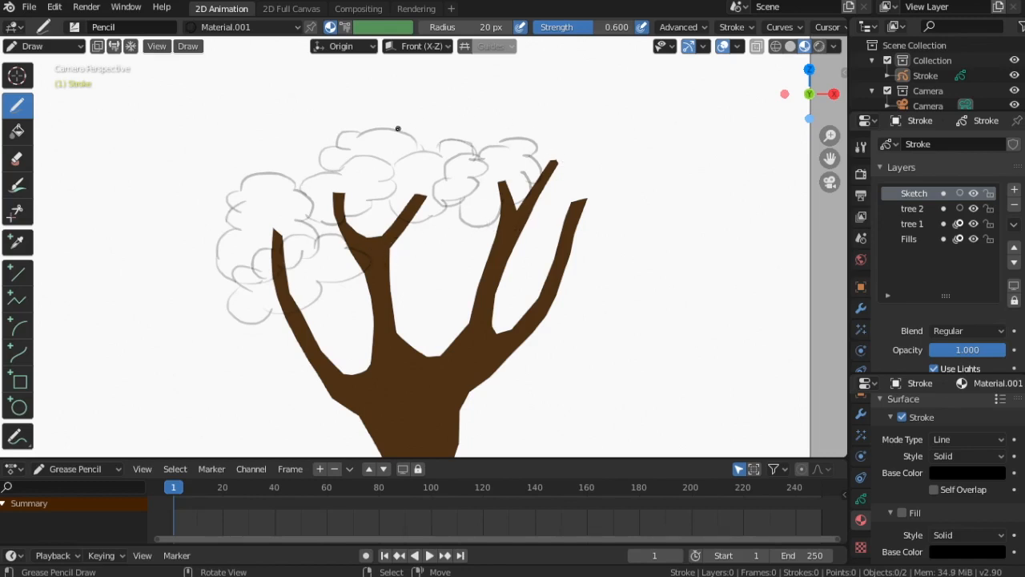
left_click_drag(398, 128, 466, 123)
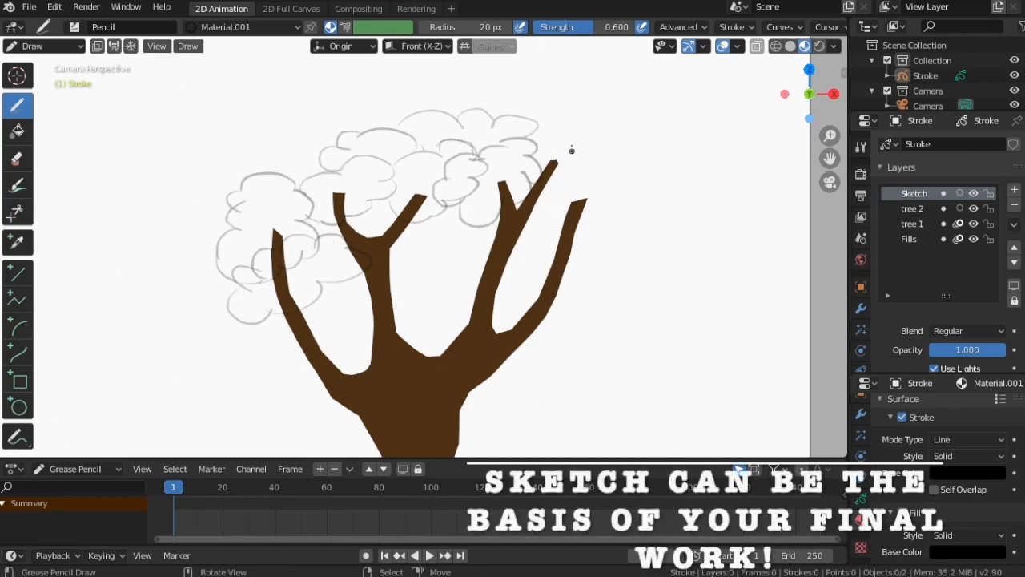
Sketch foliage clouds around the right-hand branches to complete the canopy outline
mouse_move(567, 181)
left_mouse_down()
mouse_move(599, 158)
mouse_move(561, 138)
left_mouse_up()
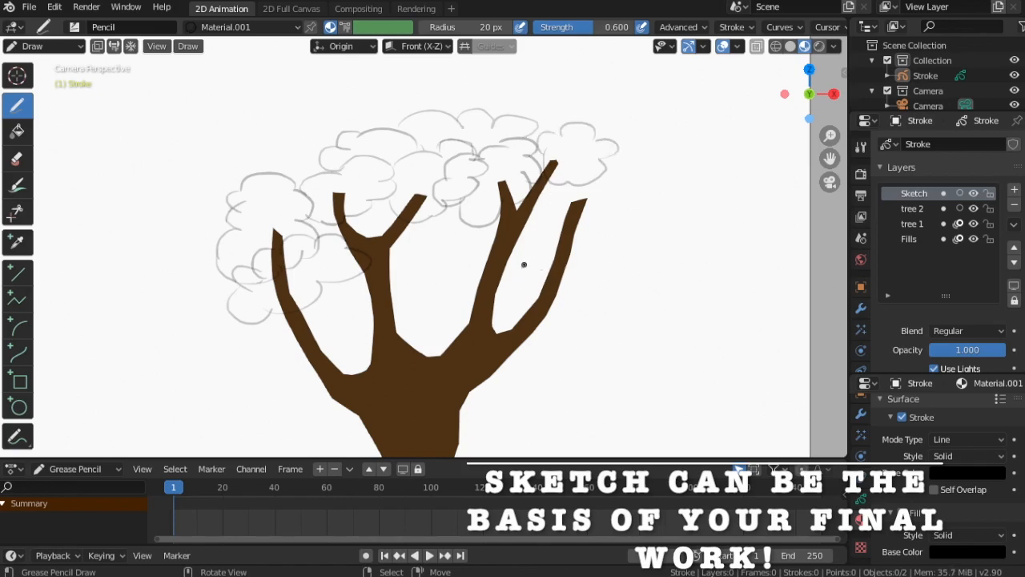
mouse_move(585, 292)
left_mouse_down()
mouse_move(592, 256)
mouse_move(570, 241)
mouse_move(526, 253)
mouse_move(529, 277)
left_mouse_up()
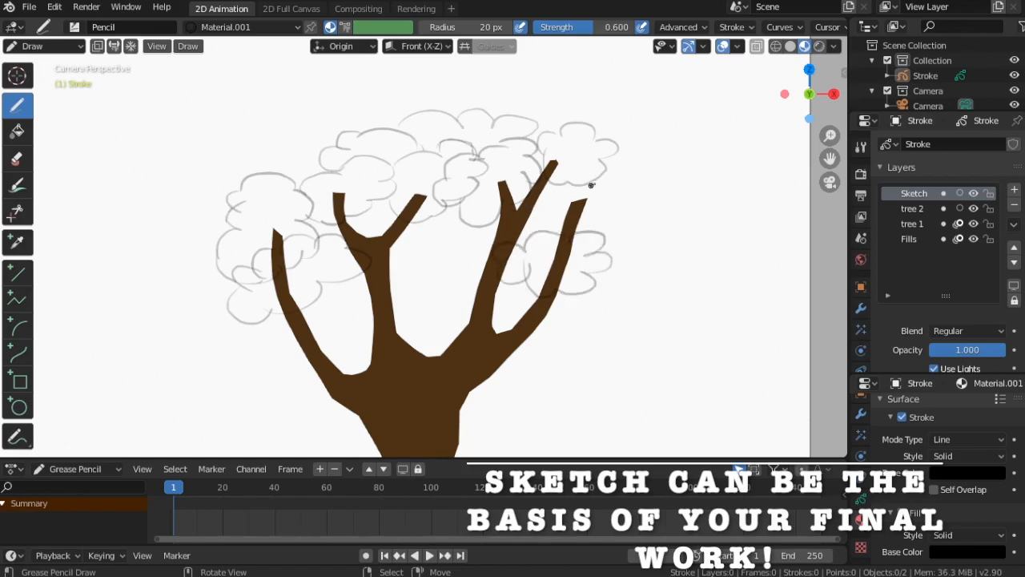
mouse_move(639, 176)
left_mouse_down()
mouse_move(646, 218)
mouse_move(588, 205)
left_mouse_up()
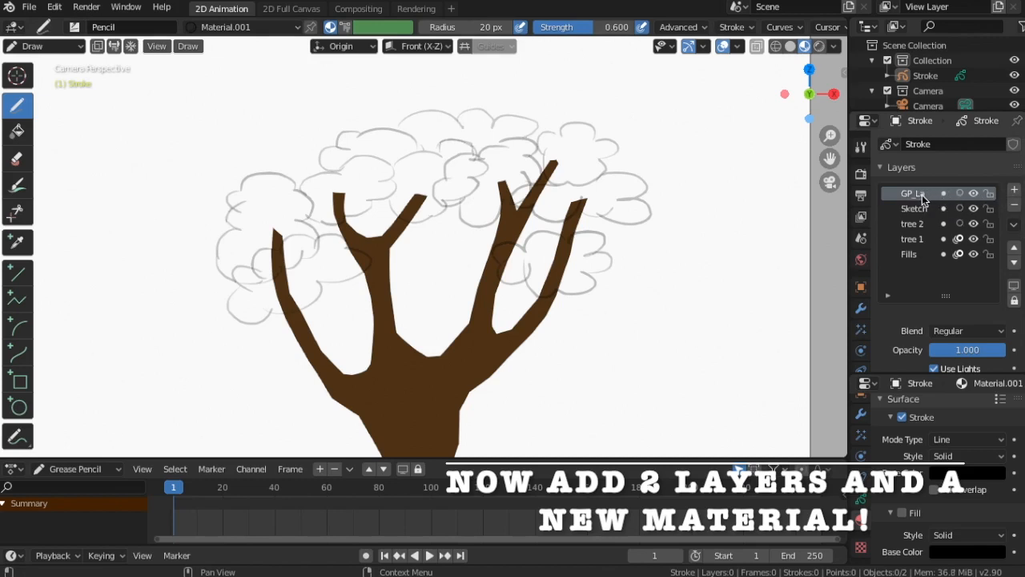
Rename the new layer to Front, then add another layer and name it Back
double_click(921, 193)
type("Front")
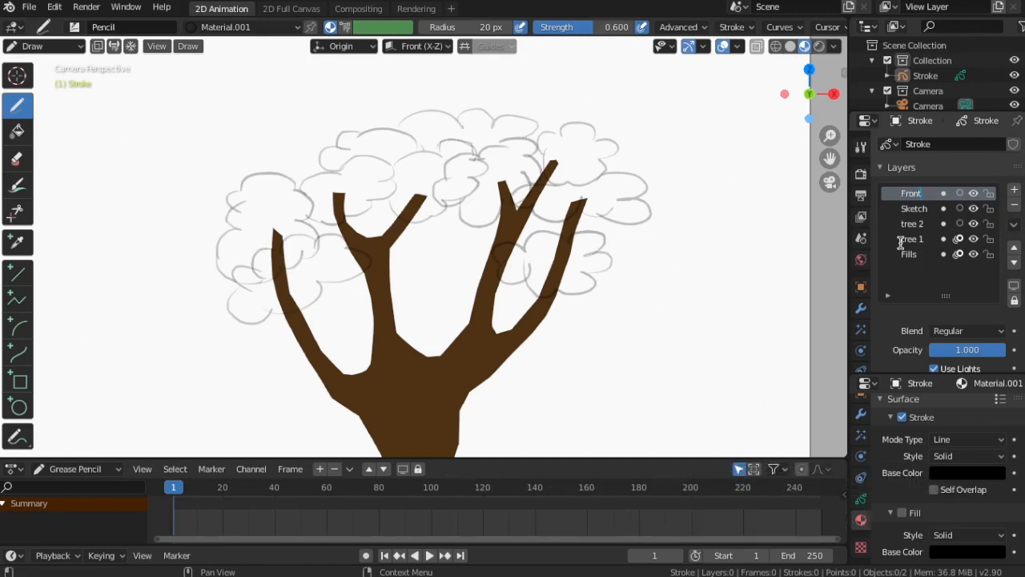
left_click(1014, 190)
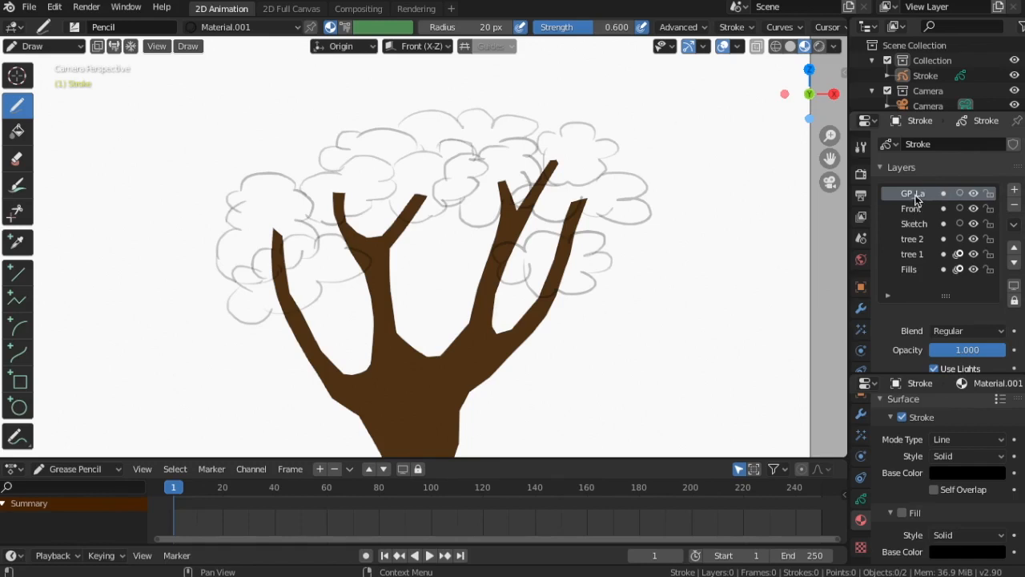
double_click(907, 196)
key("Return")
Add a new material for the foliage and switch off its stroke
scroll(922, 445, "up", 5)
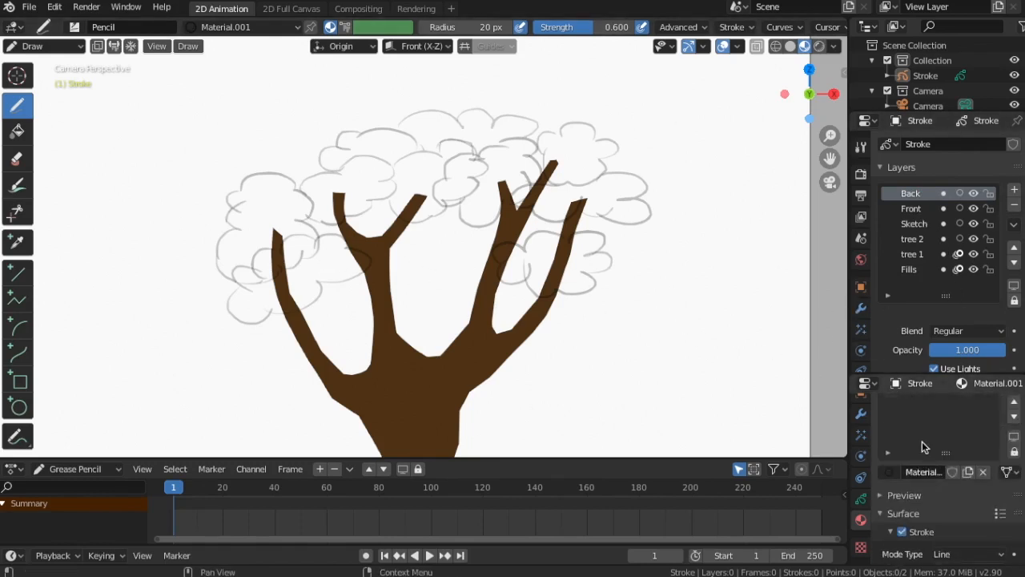
left_click(1012, 410)
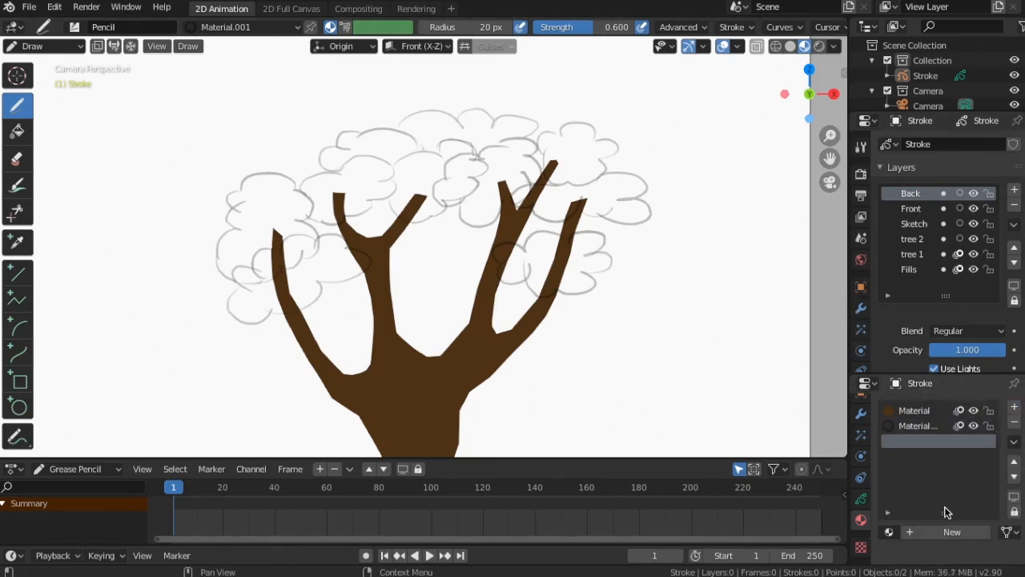
left_click(951, 531)
scroll(931, 486, "down", 5)
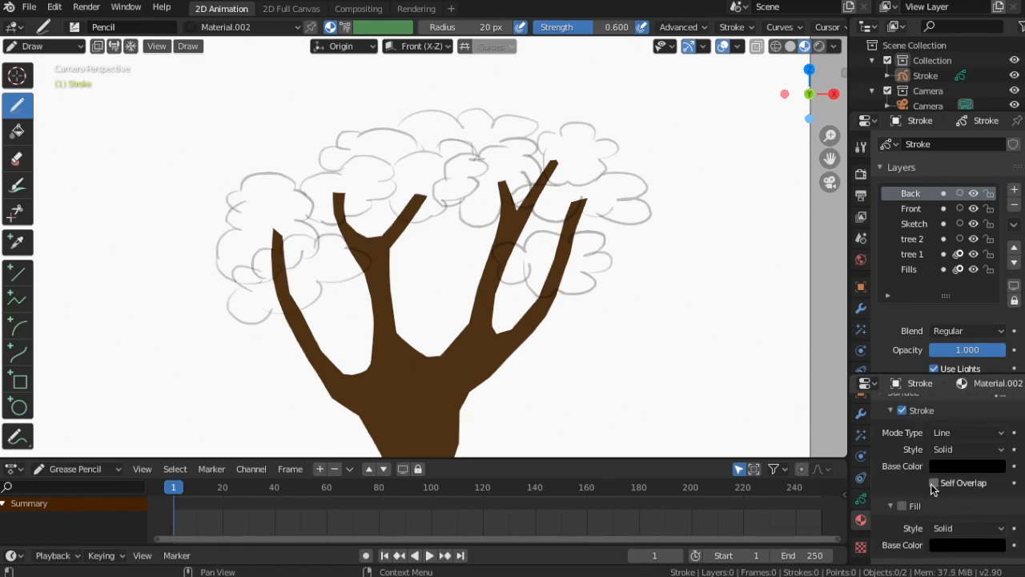
left_click(902, 410)
Give the new material a light green fill base color
scroll(931, 443, "up", 2)
scroll(931, 444, "down", 2)
scroll(930, 443, "down", 2)
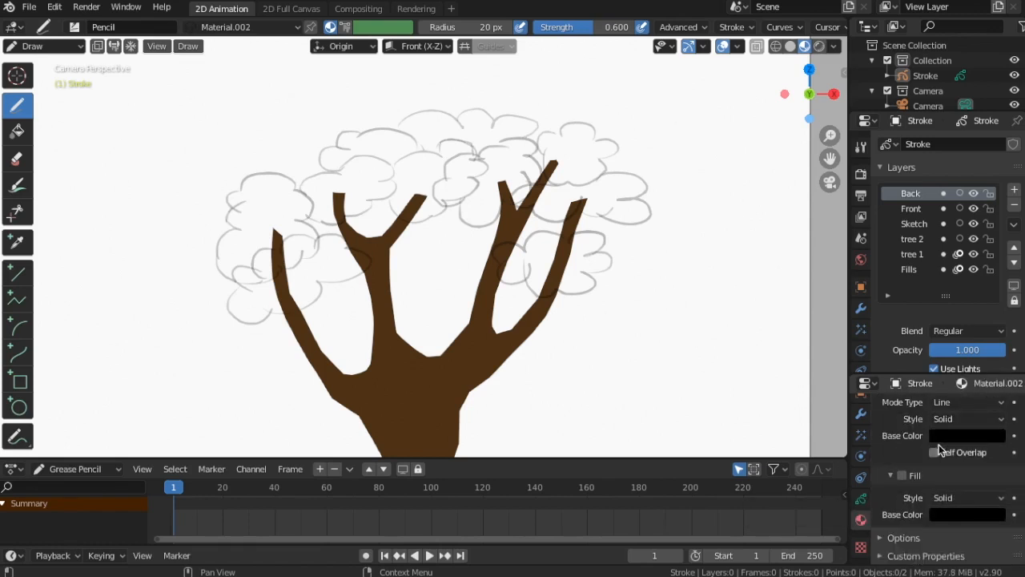
scroll(939, 444, "up", 2)
scroll(907, 421, "down", 2)
scroll(914, 438, "up", 2)
scroll(946, 433, "down", 2)
left_click(971, 514)
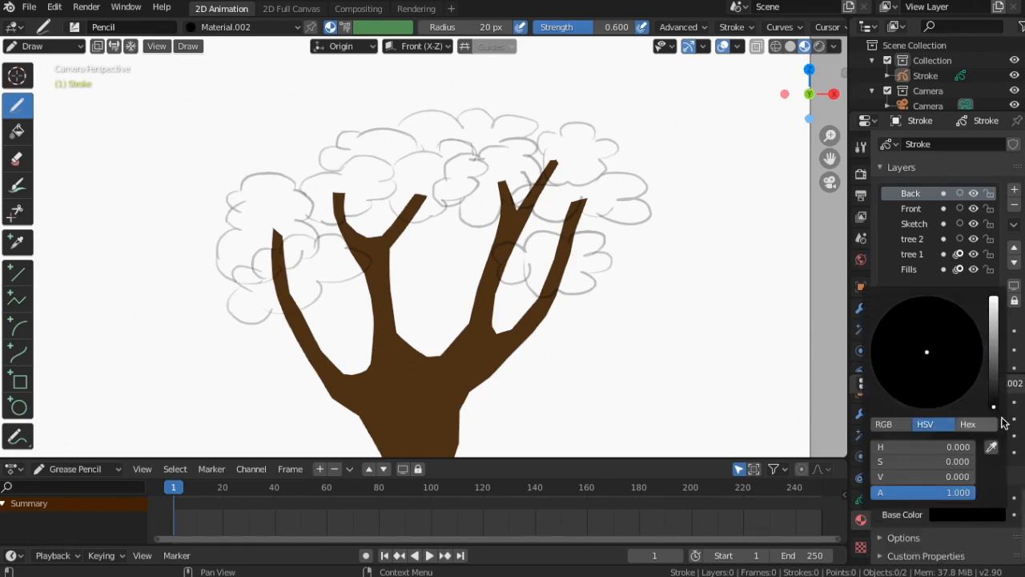
left_click_drag(994, 405, 994, 309)
left_click_drag(925, 356, 902, 349)
left_click_drag(999, 322, 993, 338)
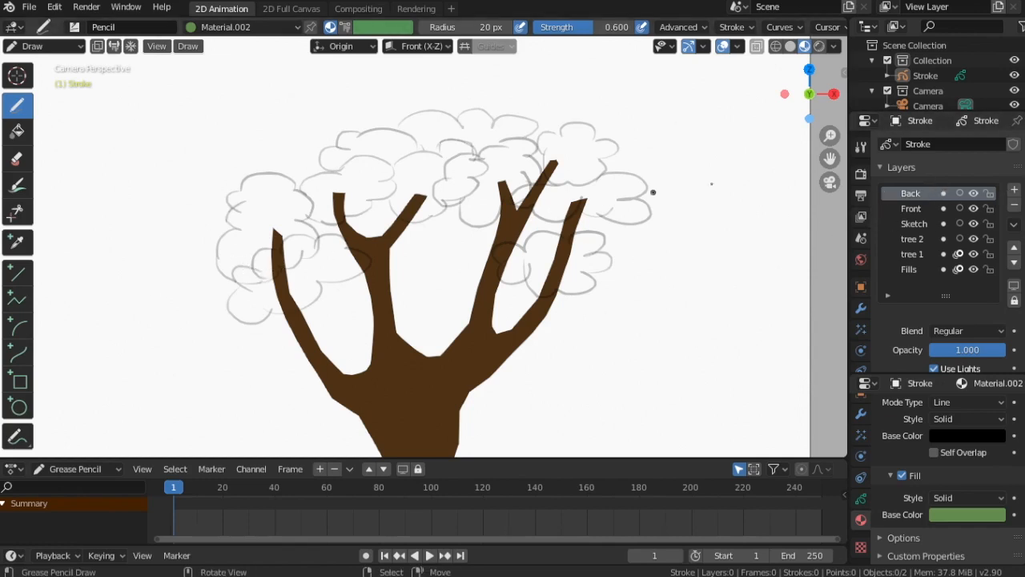
Select the Front layer and draw a light green foliage cluster over the left branch
left_click(913, 208)
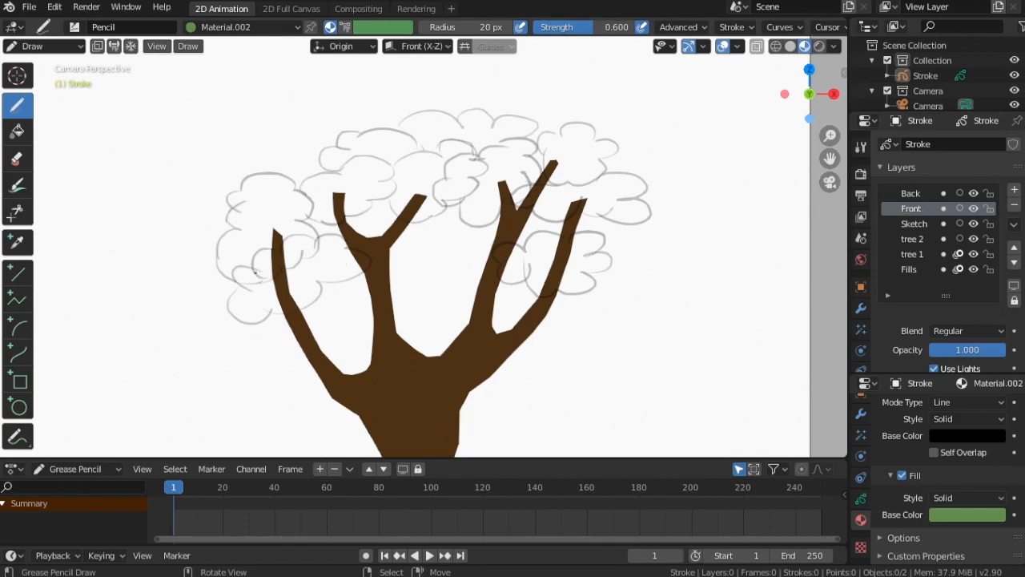
mouse_move(243, 265)
left_mouse_down()
mouse_move(237, 282)
mouse_move(253, 318)
mouse_move(319, 293)
mouse_move(362, 257)
mouse_move(340, 236)
mouse_move(280, 245)
mouse_move(249, 271)
mouse_move(266, 280)
left_mouse_up()
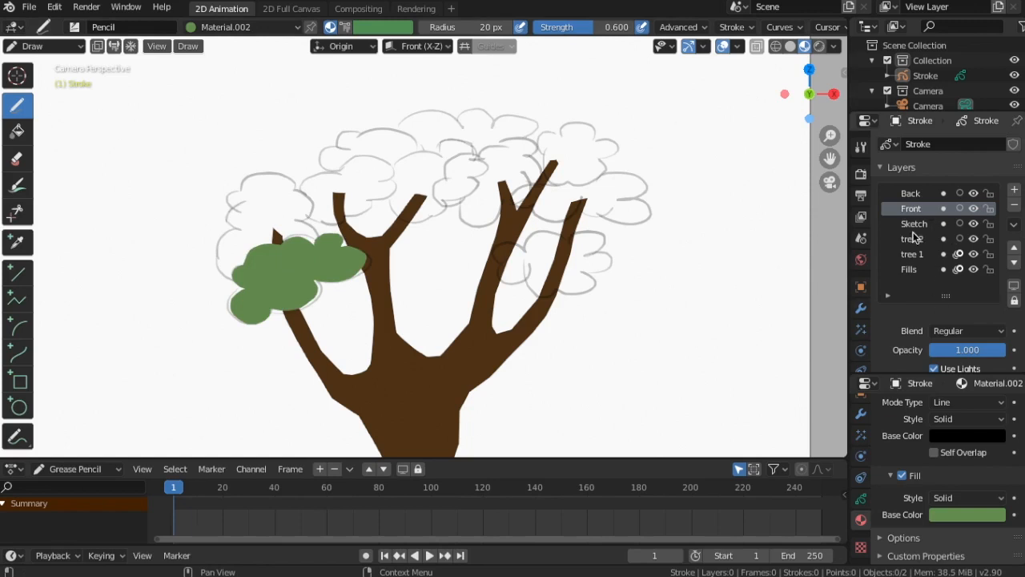
Select the Back layer and add another new material slot
left_click(916, 195)
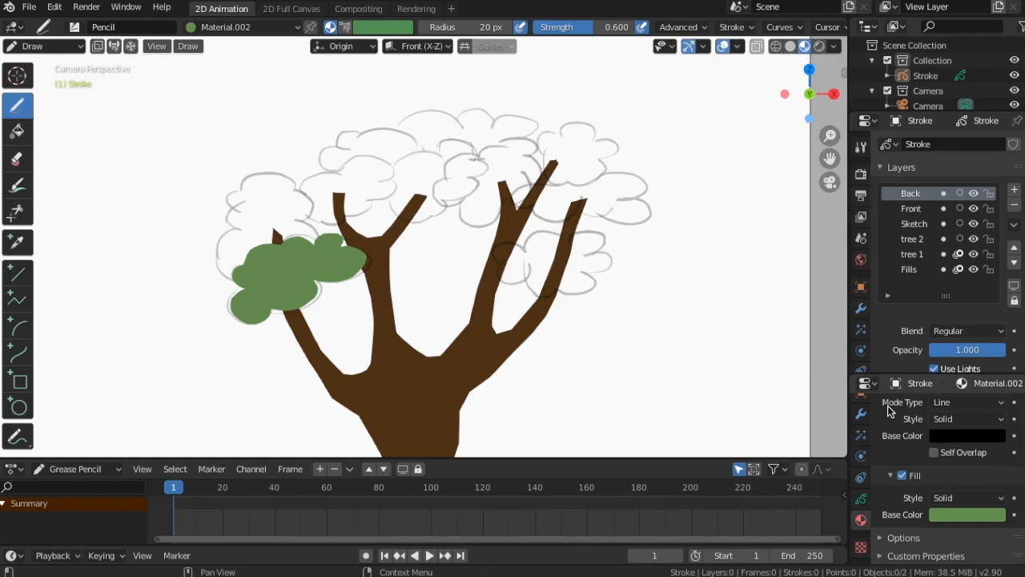
scroll(968, 428, "up", 3)
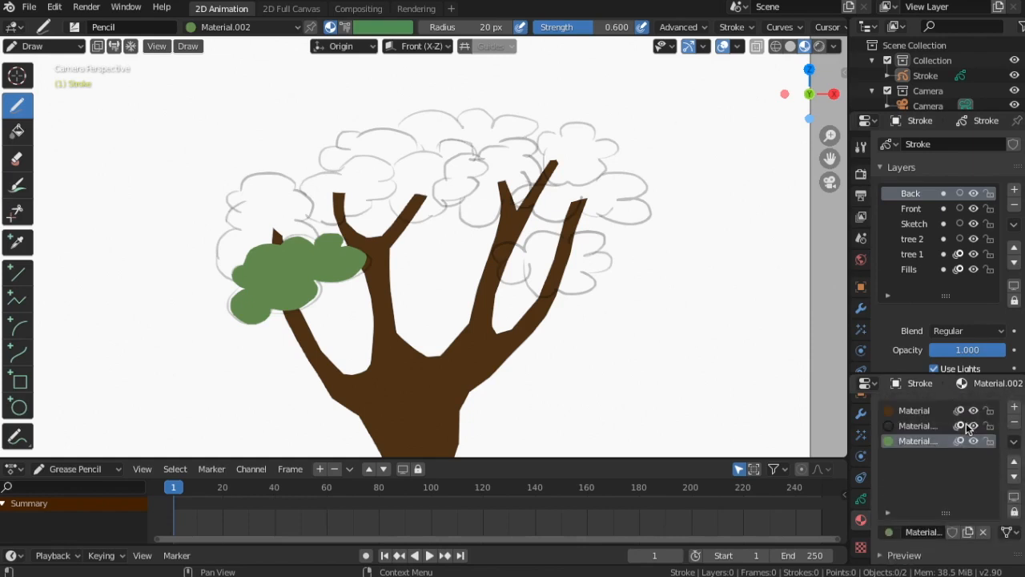
left_click(1014, 406)
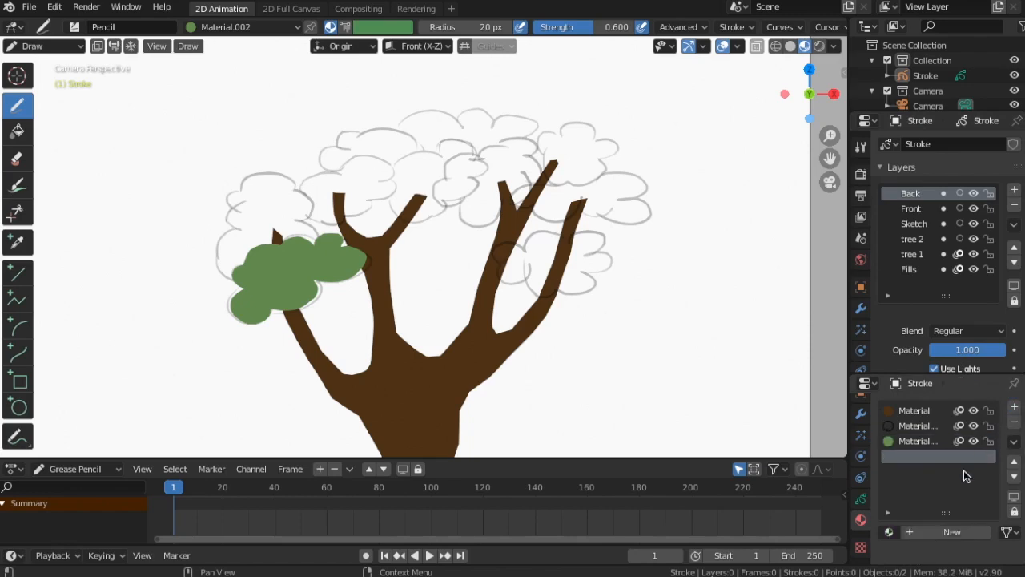
left_click(953, 531)
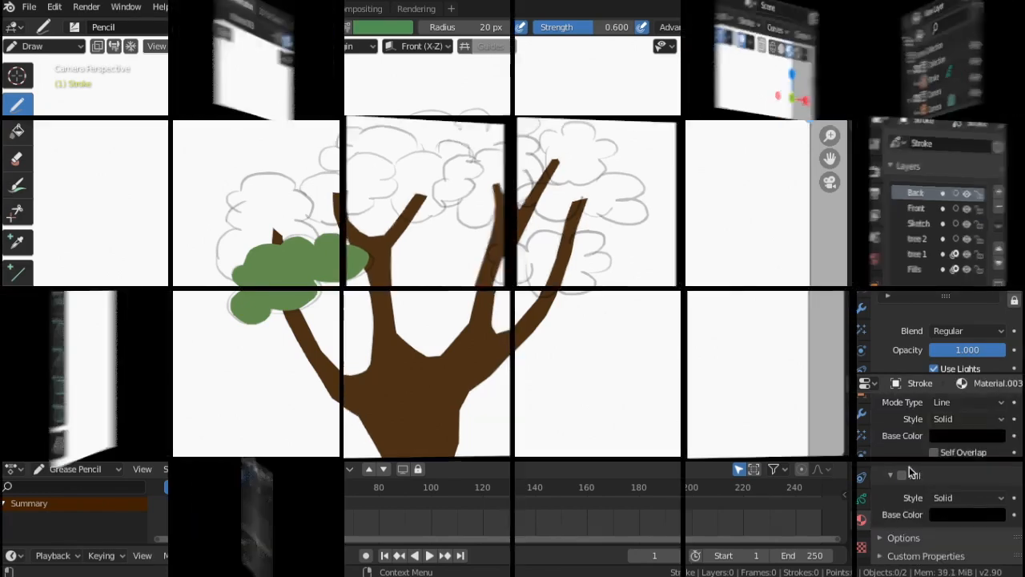
Sample the light green foliage with the eyedropper and darken it for the new material's color
scroll(984, 473, "down", 4)
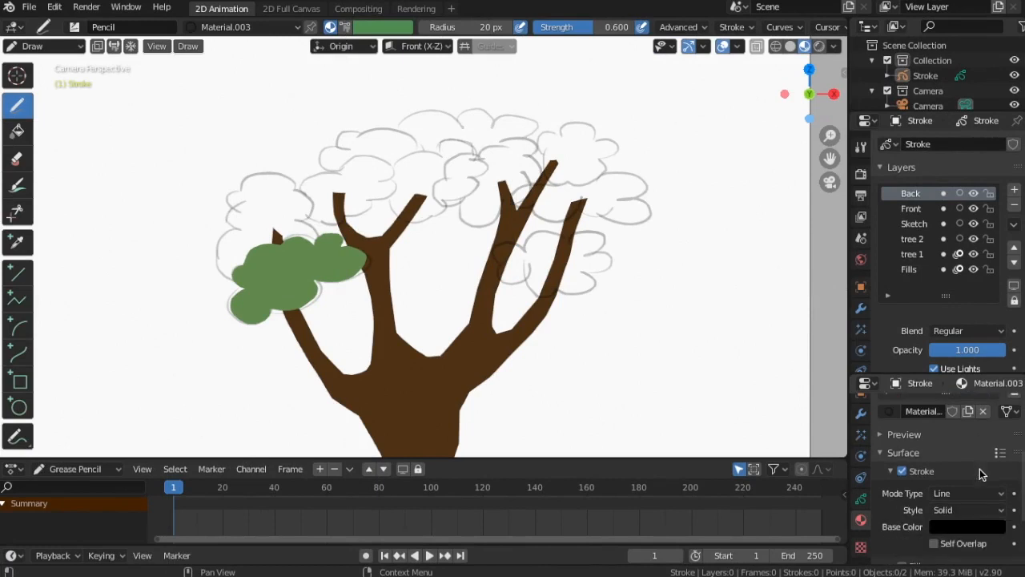
left_click(989, 531)
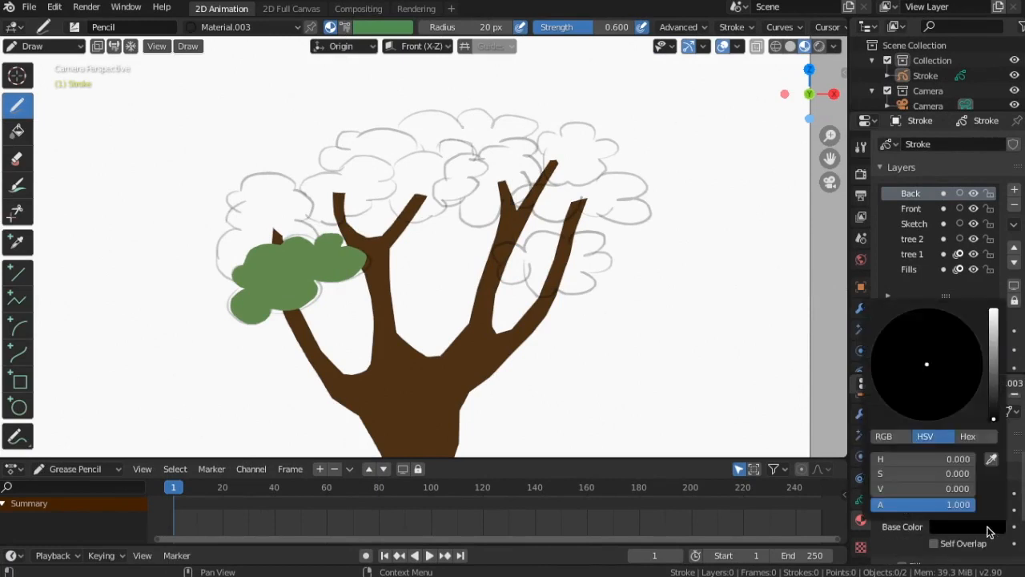
left_click(992, 459)
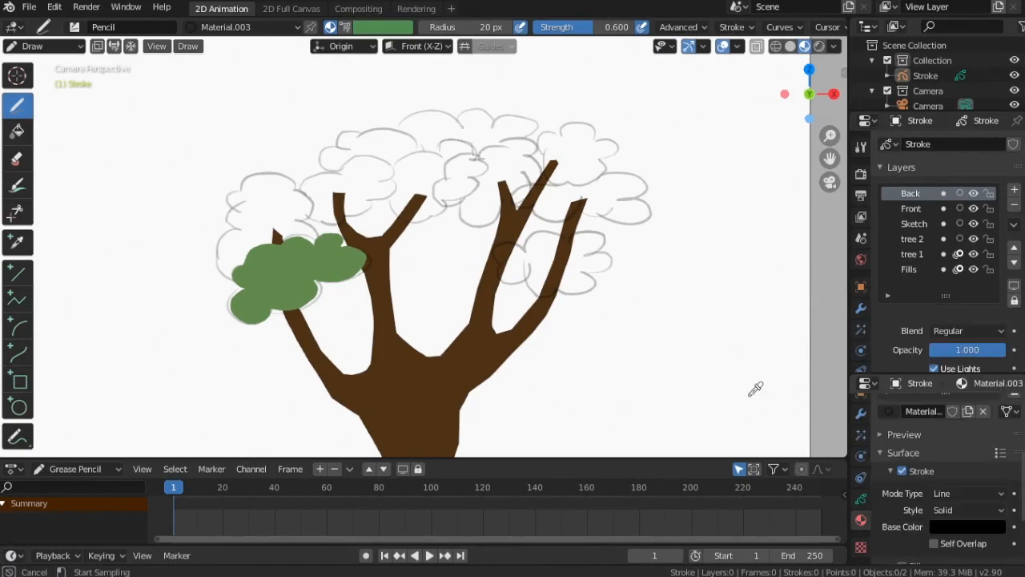
left_click(361, 259)
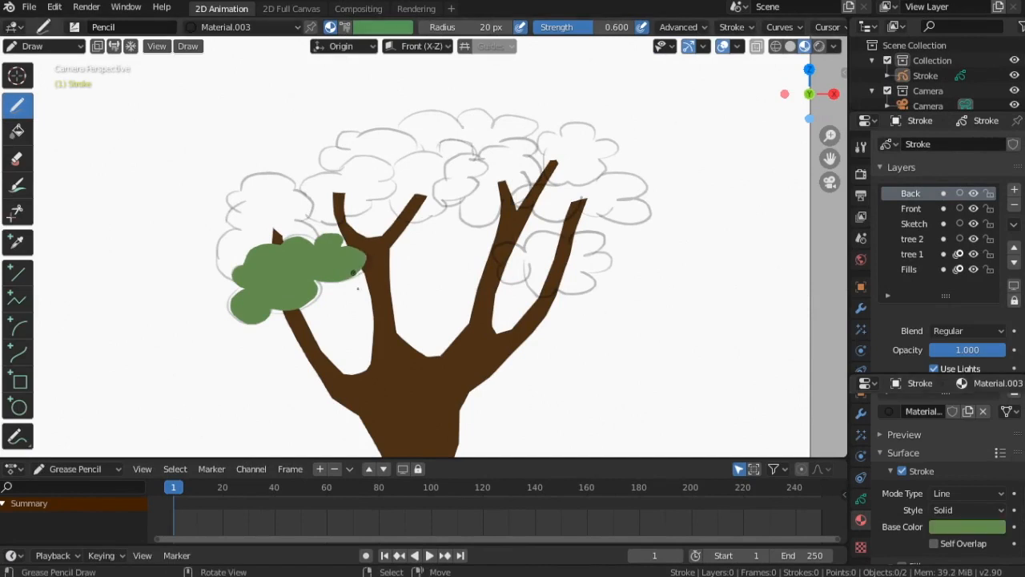
left_click(951, 528)
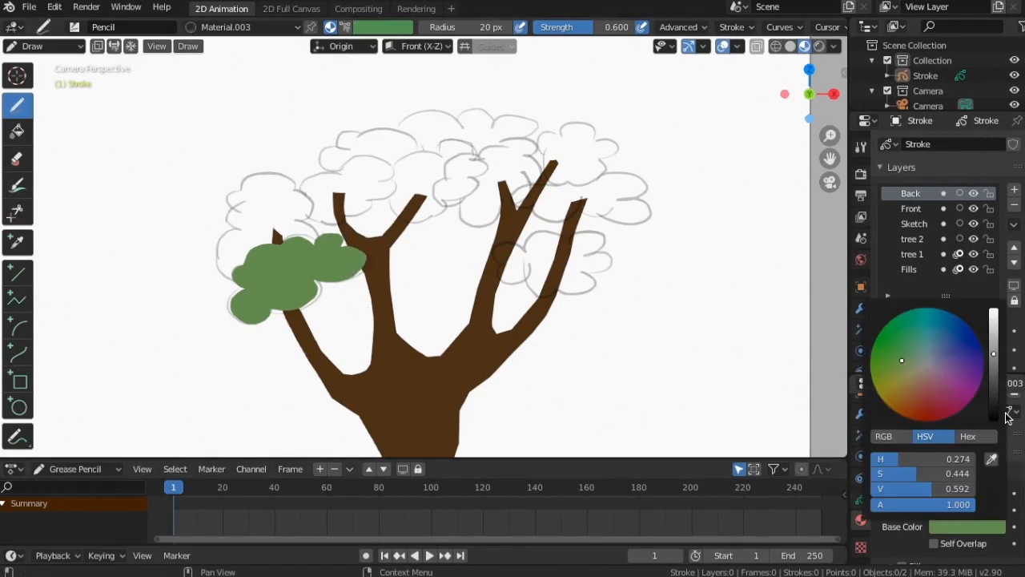
left_click_drag(997, 360, 998, 385)
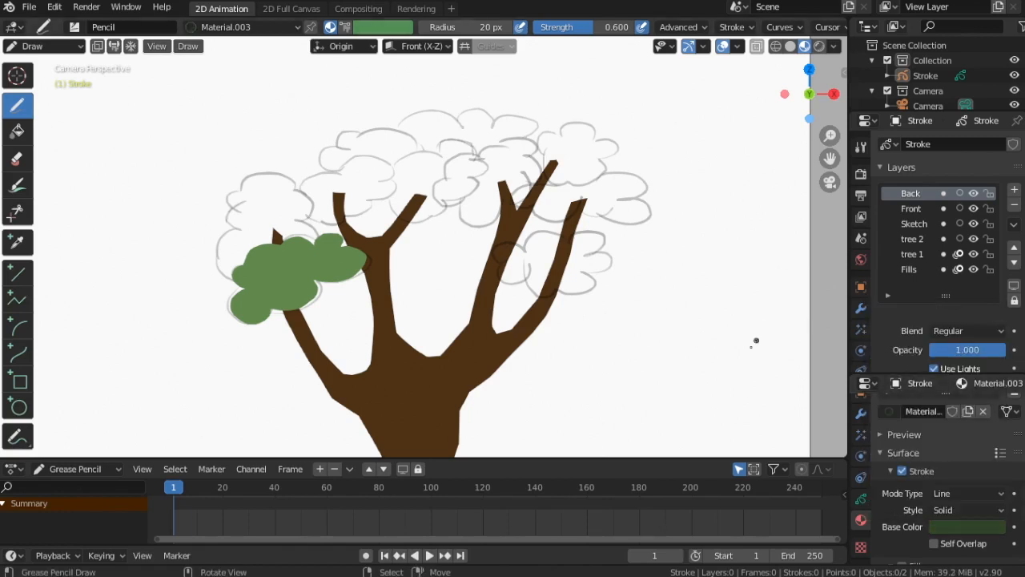
scroll(953, 461, "down", 3)
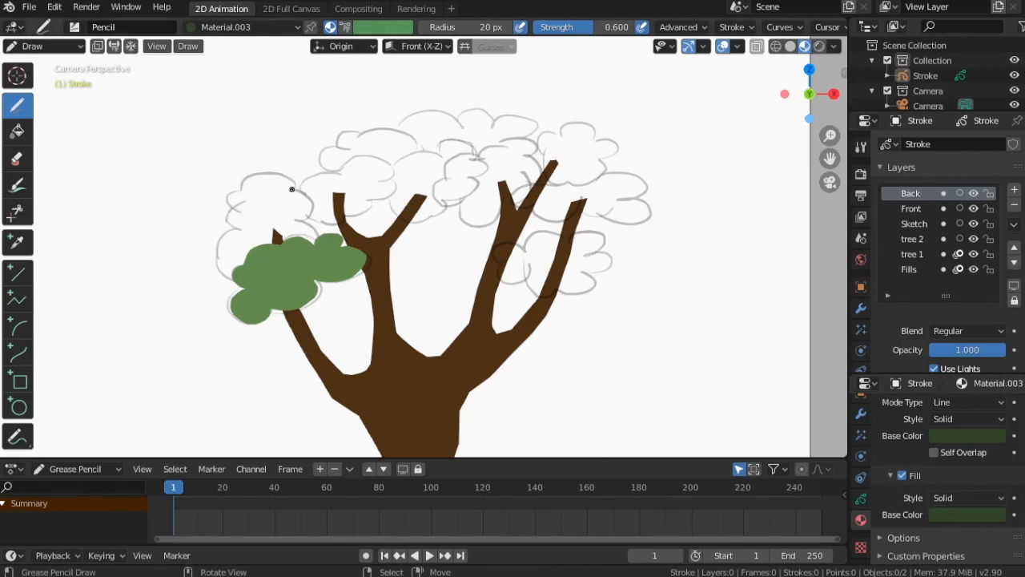
Paint dark green foliage above the light cluster on the Back layer, and move the Back layer below Front
mouse_move(281, 173)
left_mouse_down()
mouse_move(228, 207)
mouse_move(234, 232)
mouse_move(215, 273)
mouse_move(316, 226)
mouse_move(319, 205)
mouse_move(303, 195)
left_mouse_up()
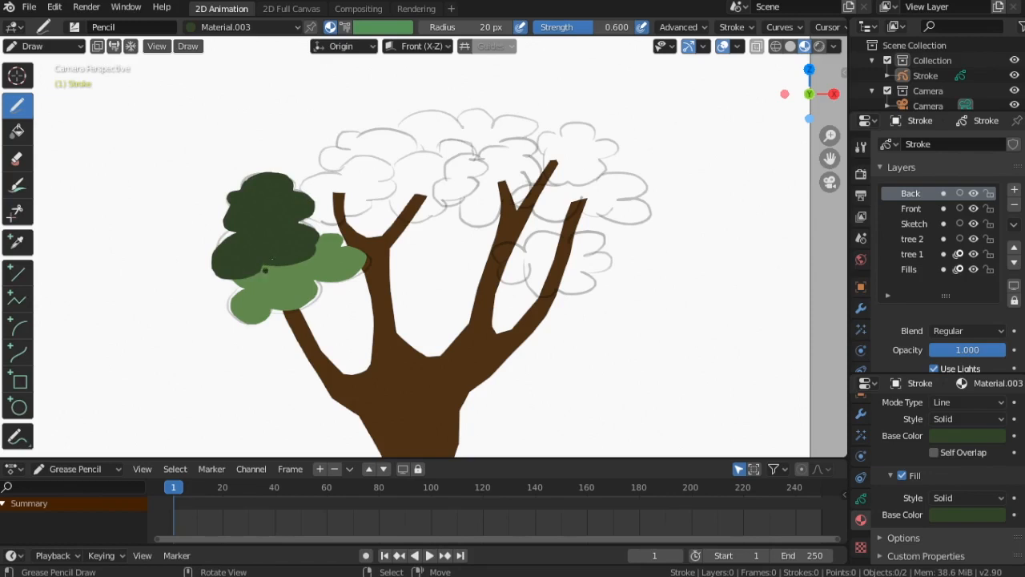
left_click(1014, 262)
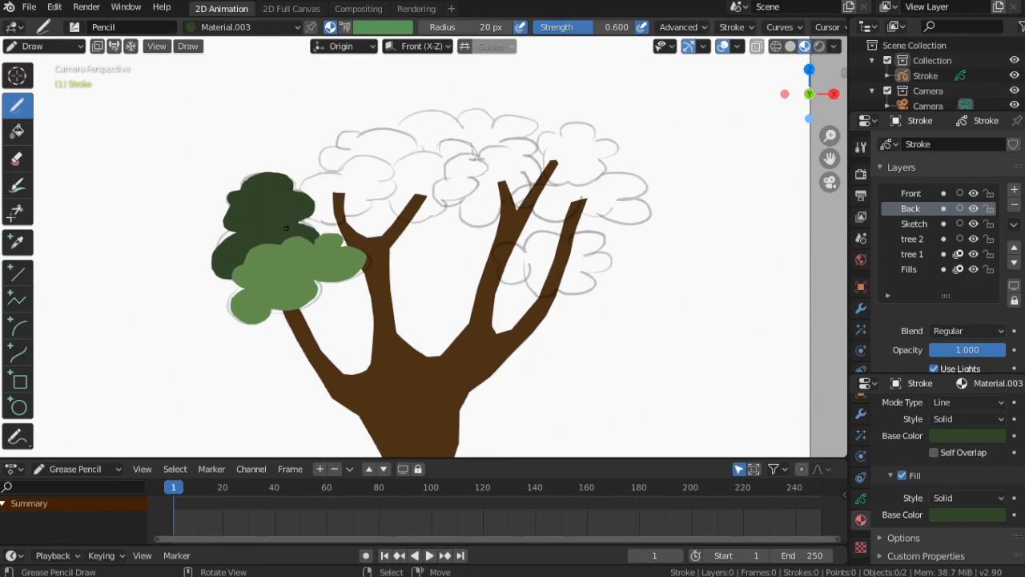
On the Front layer with the light green material, draw a foliage cluster over the upper-left branch
left_click(913, 194)
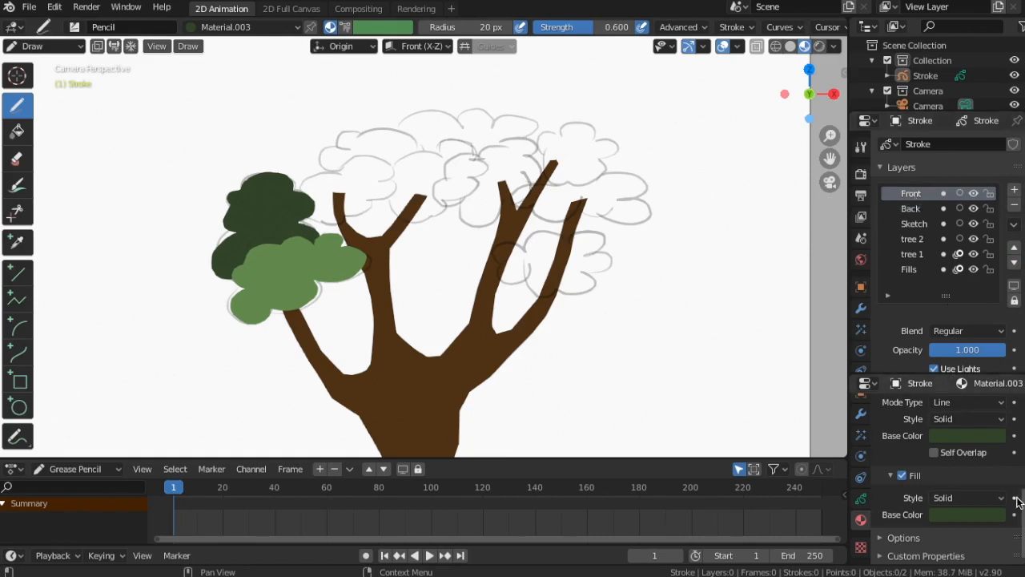
scroll(1022, 500, "up", 5)
left_click(918, 432)
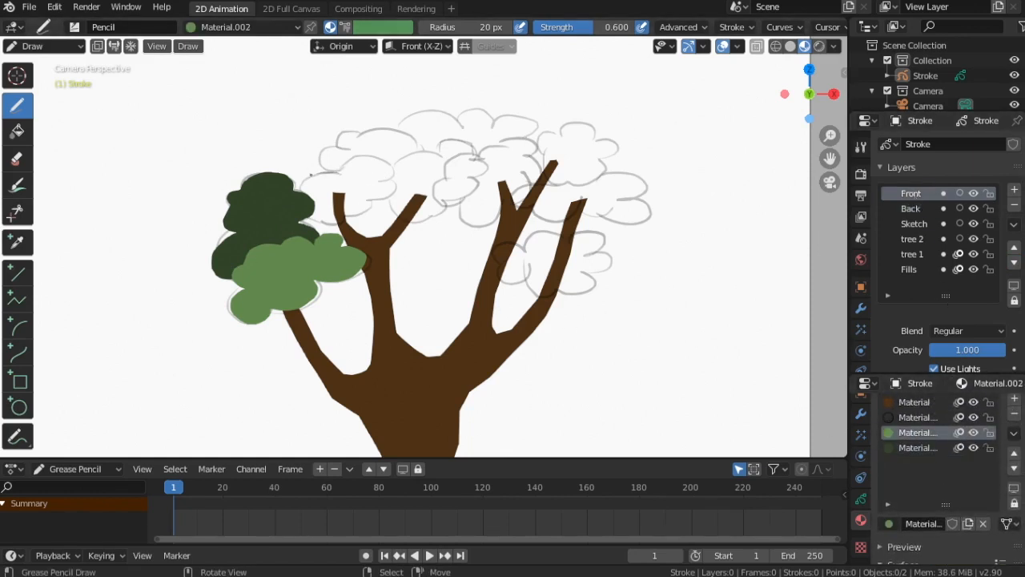
mouse_move(311, 174)
left_mouse_down()
mouse_move(300, 198)
mouse_move(325, 221)
mouse_move(390, 174)
mouse_move(340, 170)
left_mouse_up()
Switch to the Back layer and dark green material and paint foliage behind the upper cluster
left_click(910, 208)
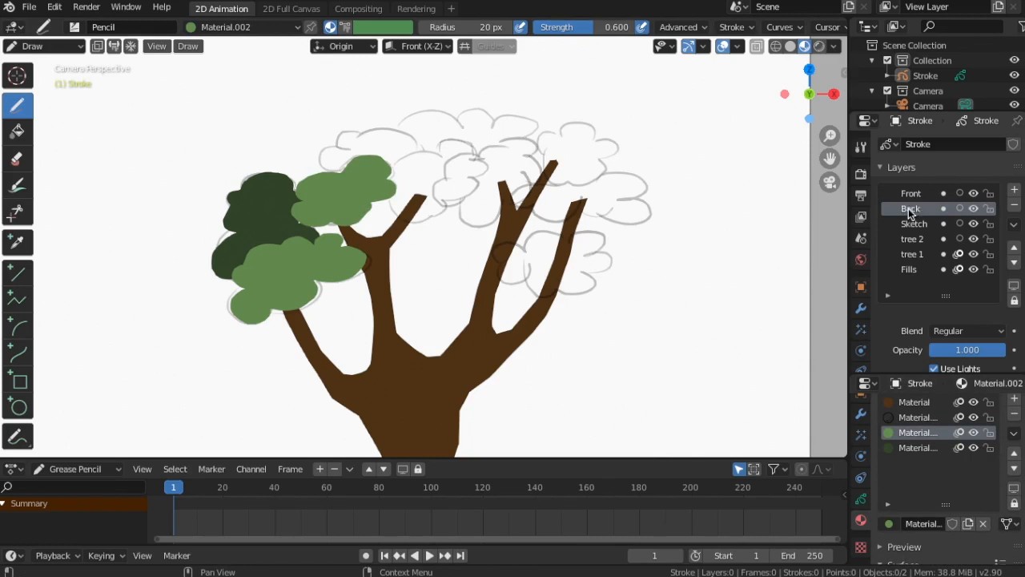
left_click(913, 448)
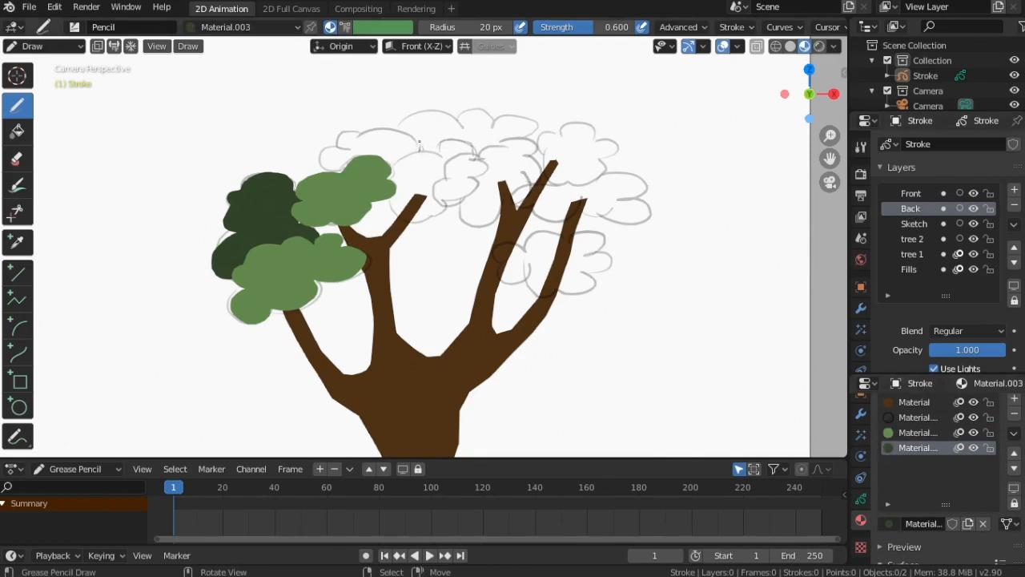
mouse_move(420, 144)
left_mouse_down()
mouse_move(365, 134)
mouse_move(336, 152)
mouse_move(340, 184)
mouse_move(412, 170)
left_mouse_up()
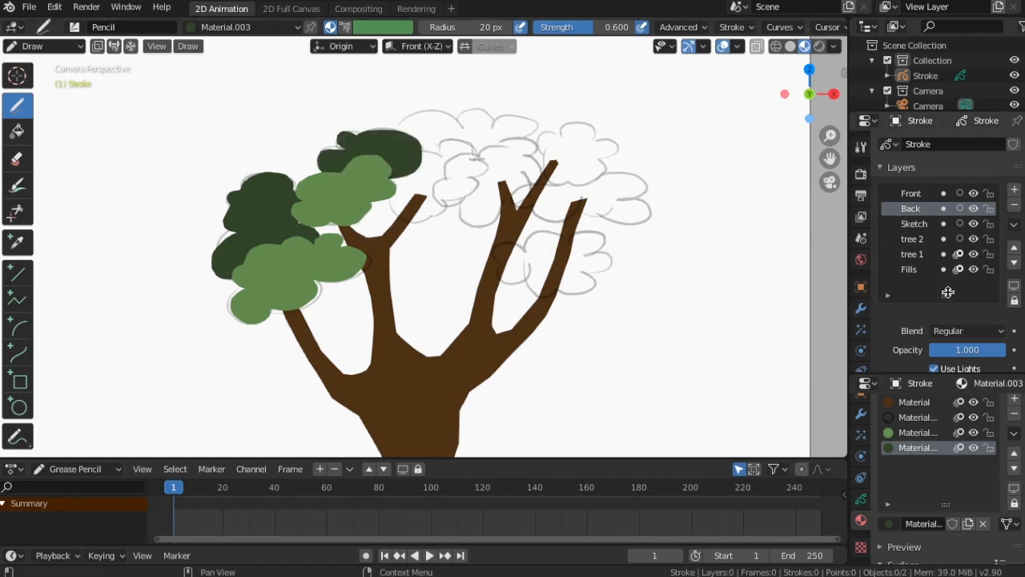
Add another new material slot for the foliage
left_click(1014, 396)
left_click(941, 529)
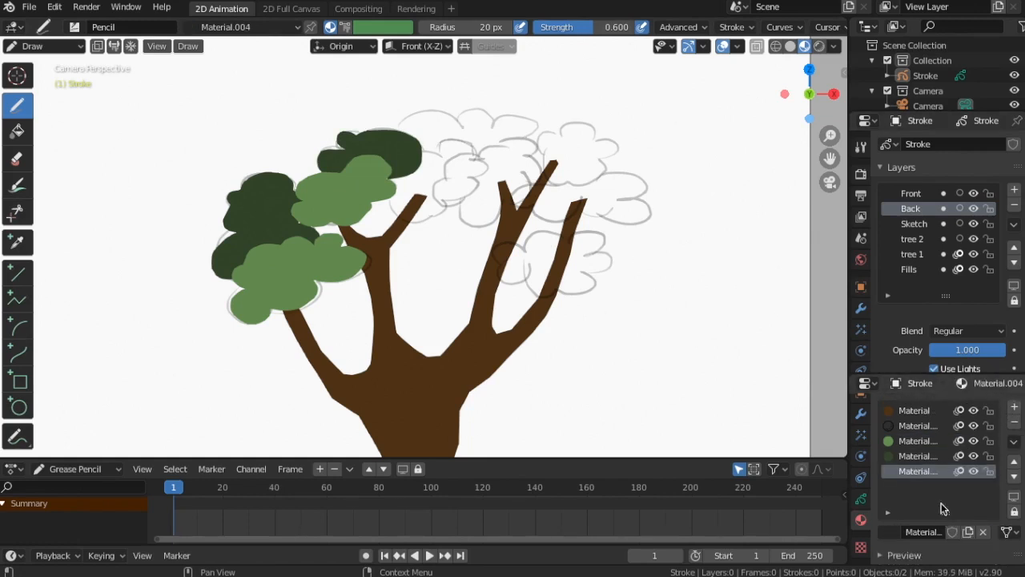
scroll(942, 481, "down", 5)
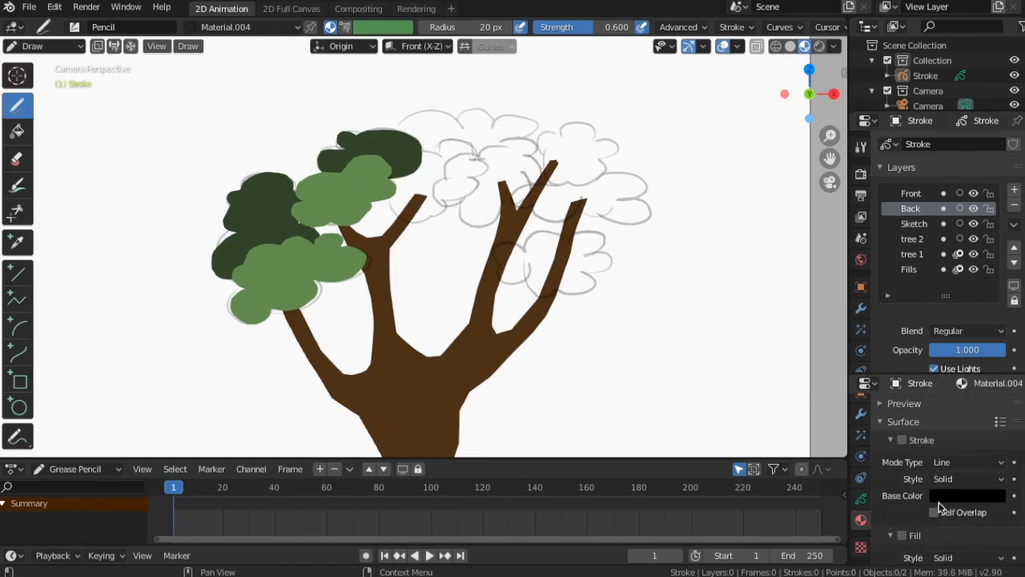
scroll(940, 499, "up", 2)
scroll(947, 502, "down", 1)
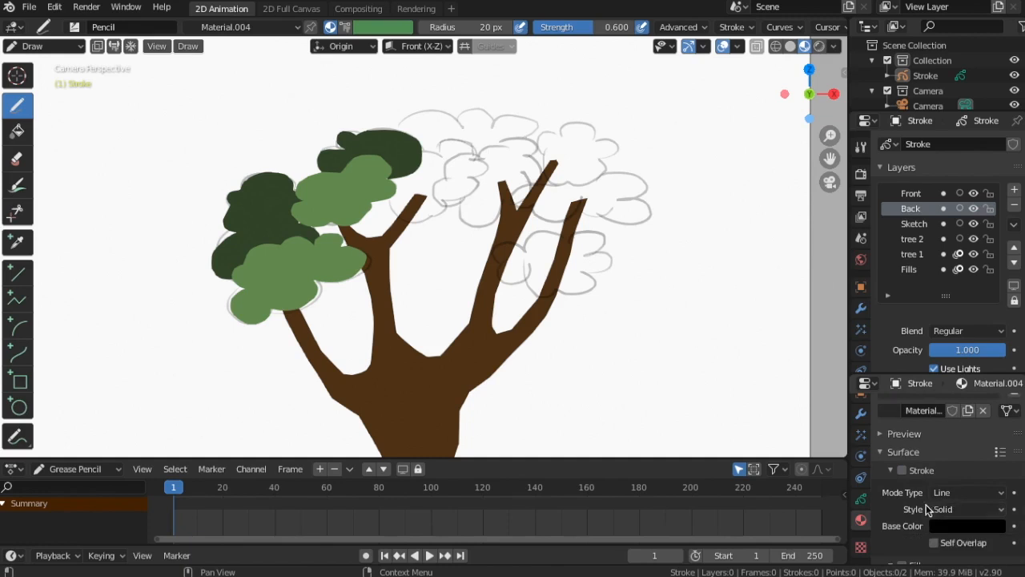
scroll(917, 502, "down", 2)
Set the new material's fill to a lighter green sampled from the dark foliage, then select the Front layer
left_click(966, 542)
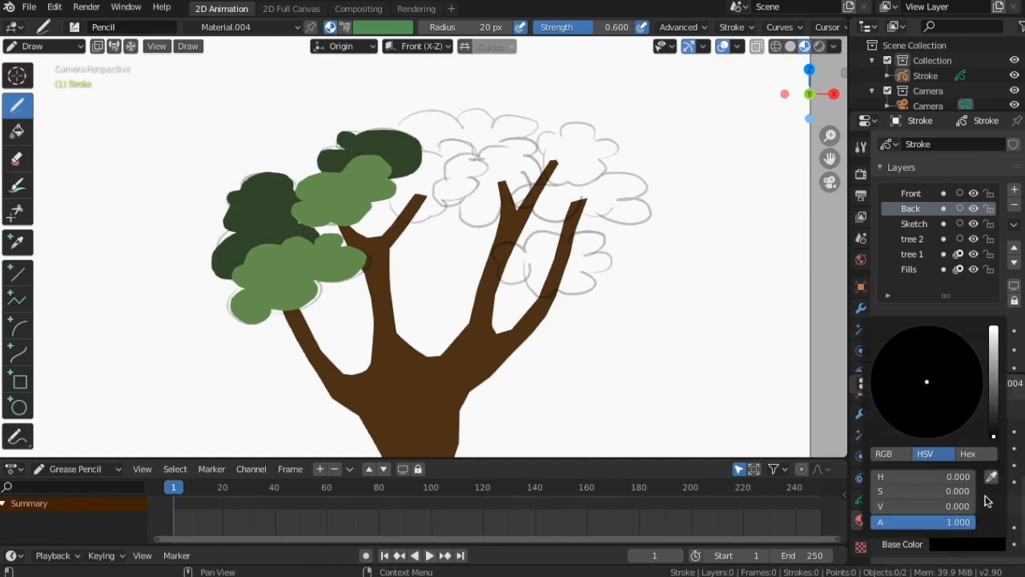
left_click(992, 478)
left_click(399, 157)
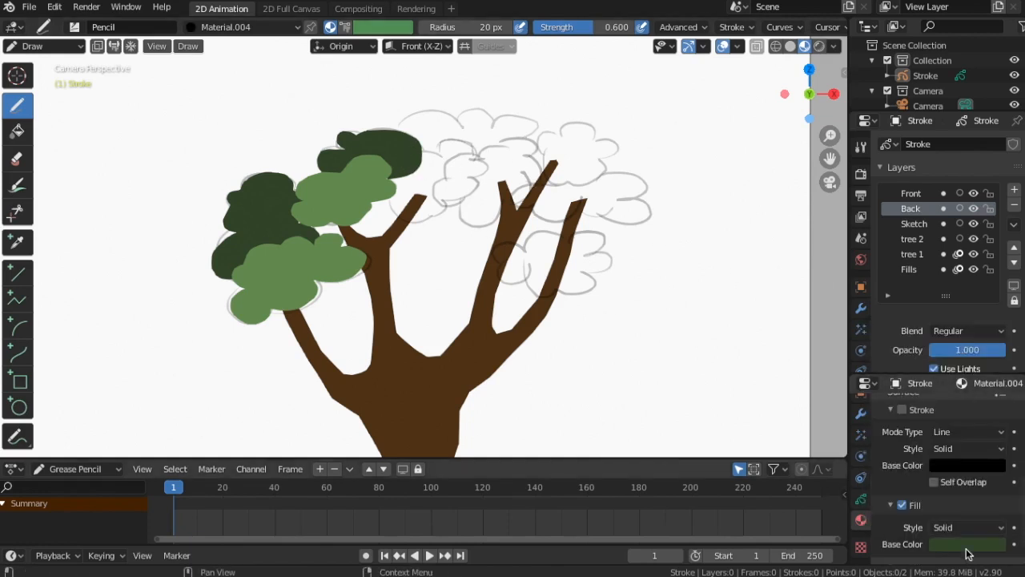
left_click(969, 545)
left_click_drag(998, 403, 995, 367)
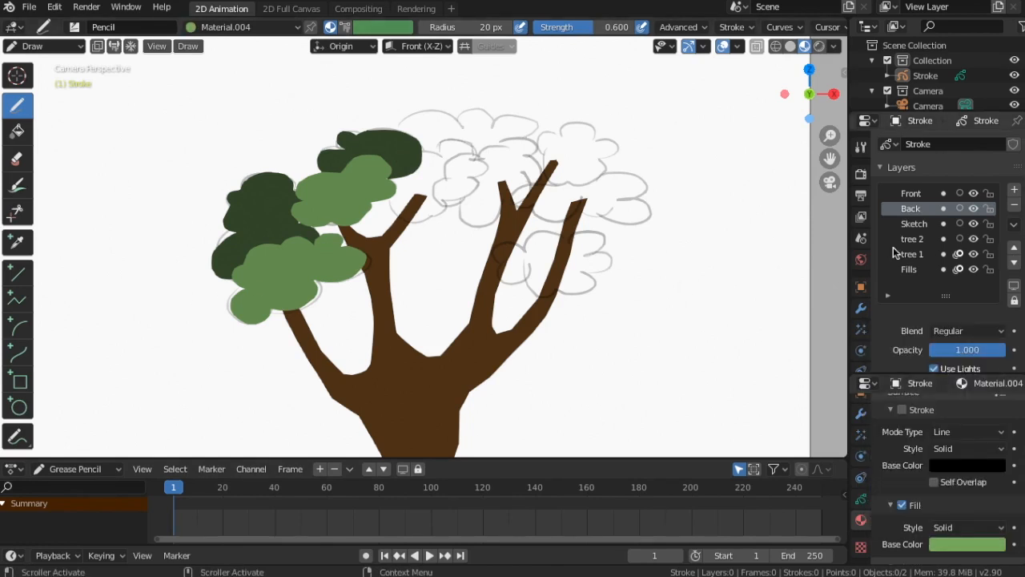
left_click(913, 195)
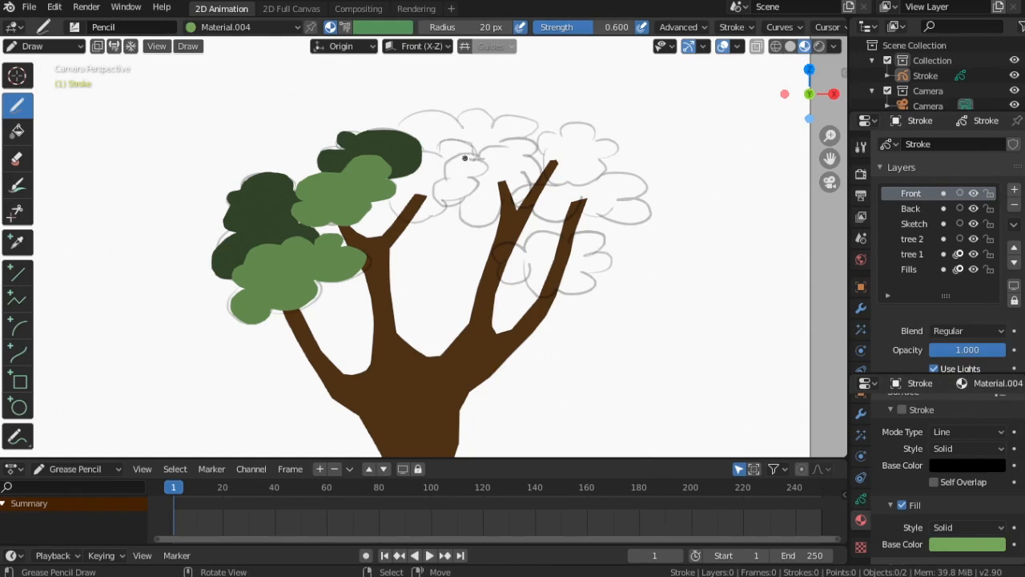
On the Front layer with the lightest green material, draw a foliage cluster over the middle branch
mouse_move(449, 161)
left_mouse_down()
mouse_move(460, 180)
mouse_move(437, 204)
mouse_move(483, 191)
mouse_move(498, 165)
left_mouse_up()
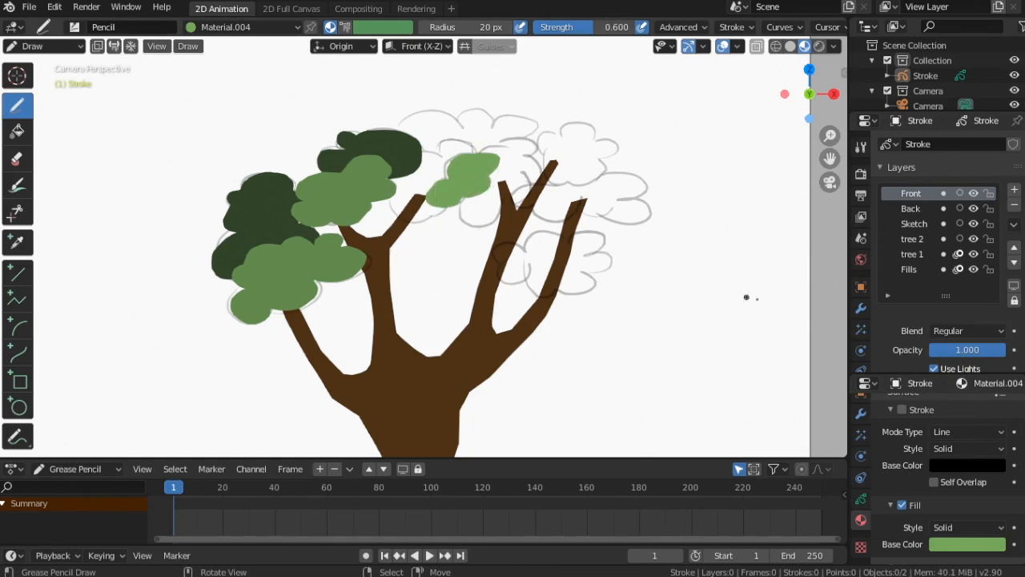
Switch to the Back layer and the medium green material and paint a foliage cluster over the upper middle branch
left_click(909, 209)
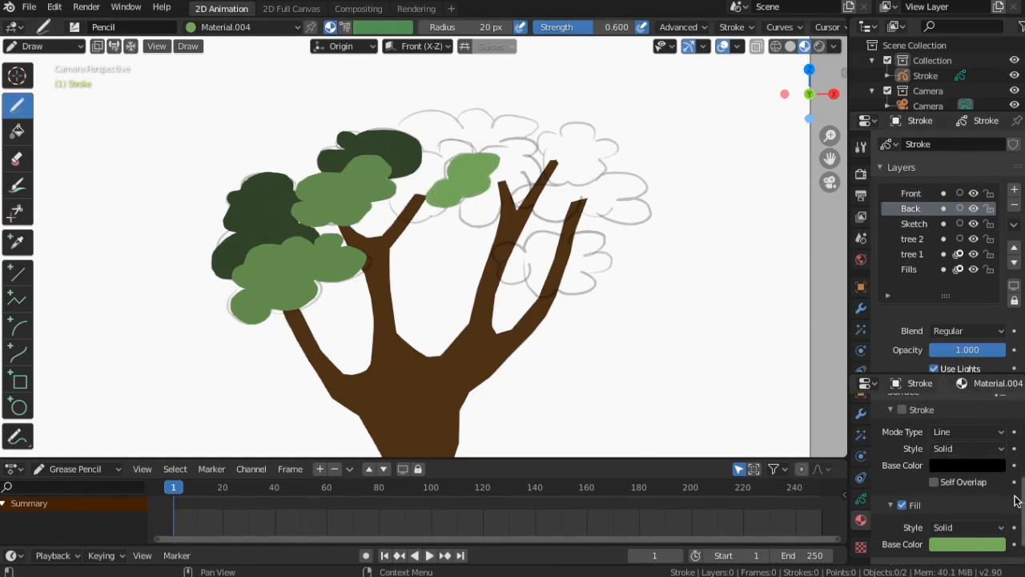
scroll(1001, 481, "up", 5)
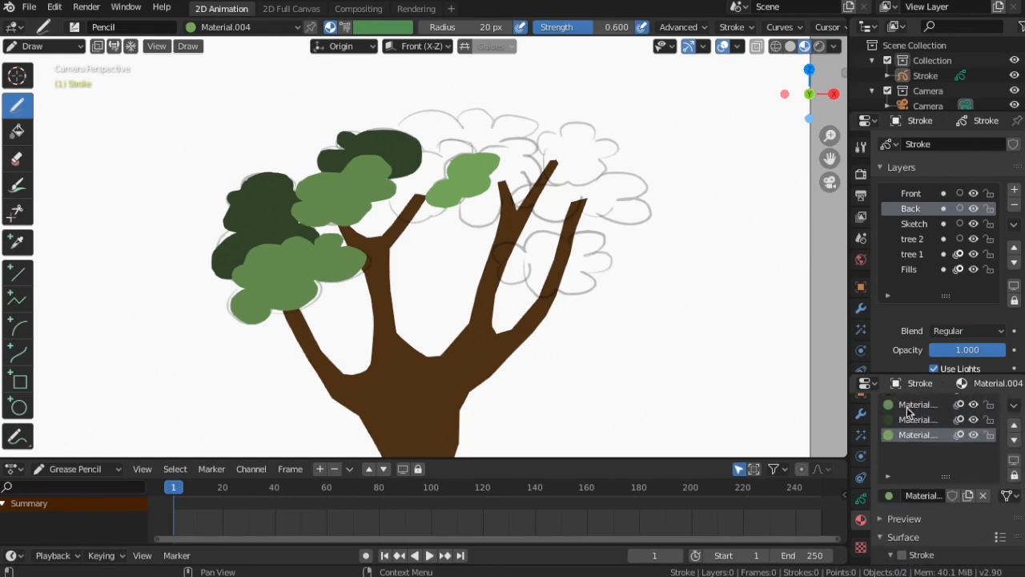
left_click(910, 405)
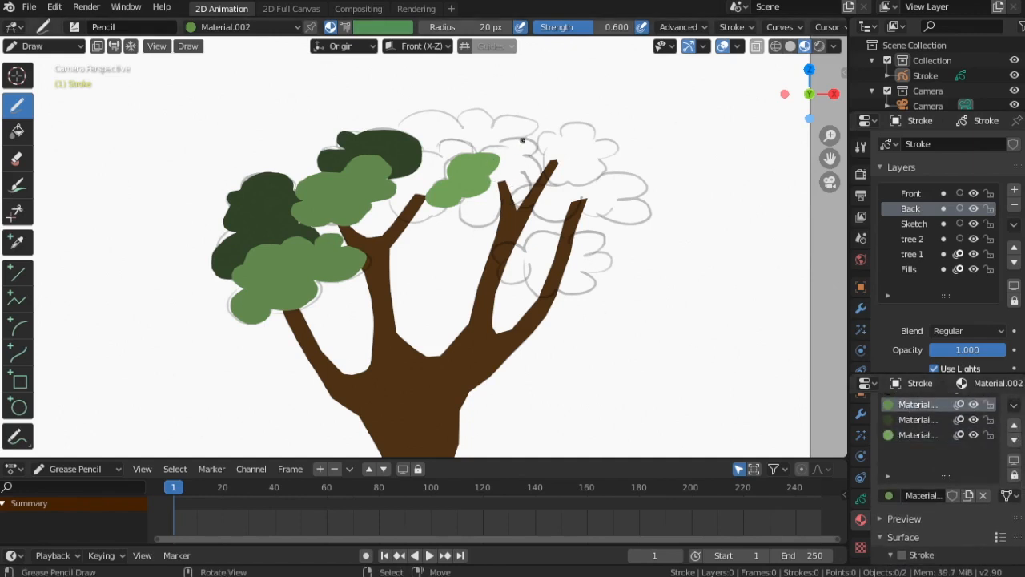
mouse_move(525, 139)
left_mouse_down()
mouse_move(485, 145)
mouse_move(461, 210)
mouse_move(524, 215)
mouse_move(549, 180)
mouse_move(535, 144)
mouse_move(526, 153)
left_mouse_up()
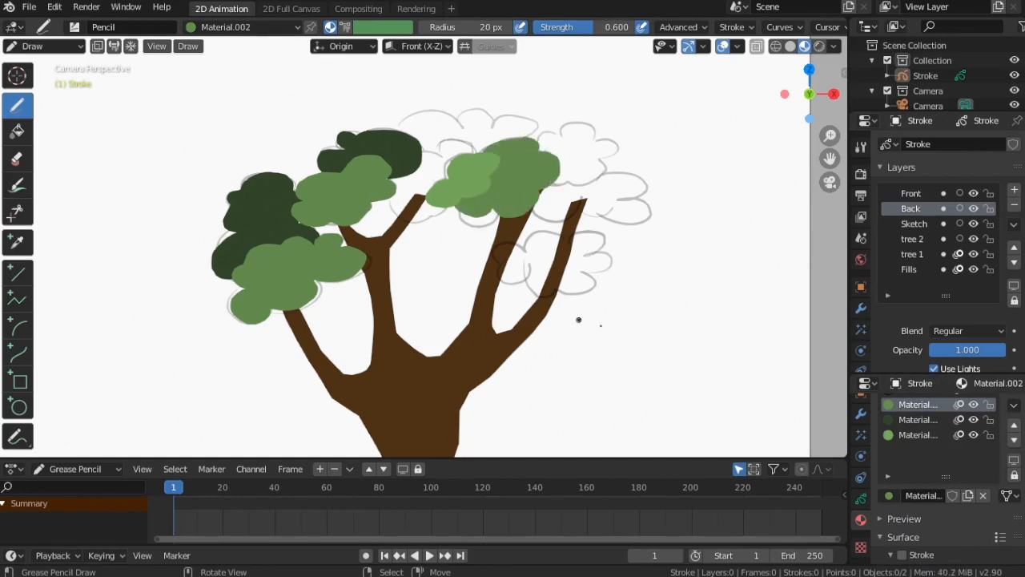
With the dark green material on the Back layer, fill in dark foliage between the upper clusters
left_click(911, 420)
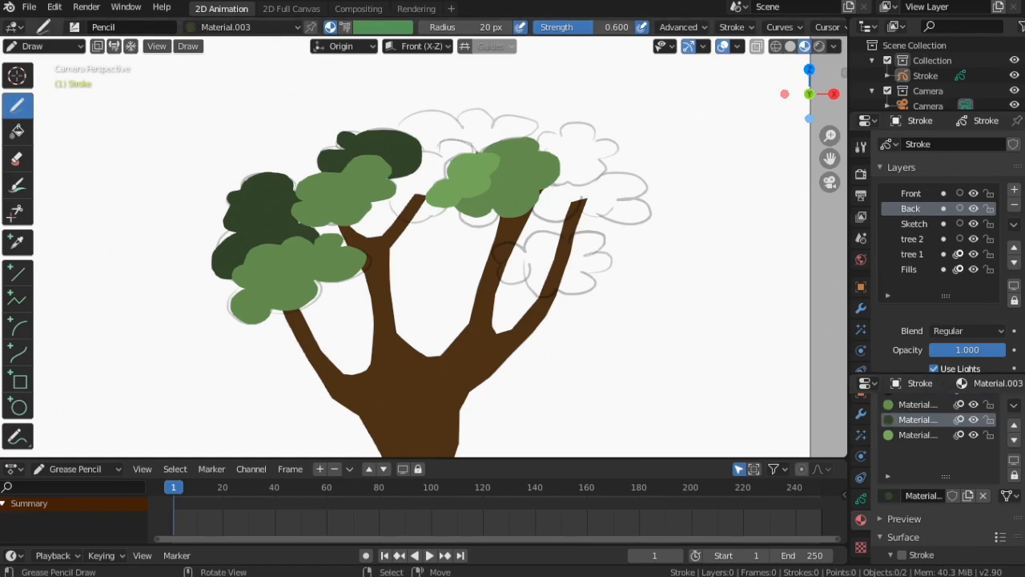
mouse_move(472, 147)
left_mouse_down()
mouse_move(445, 144)
mouse_move(391, 191)
mouse_move(430, 225)
mouse_move(394, 212)
left_mouse_up()
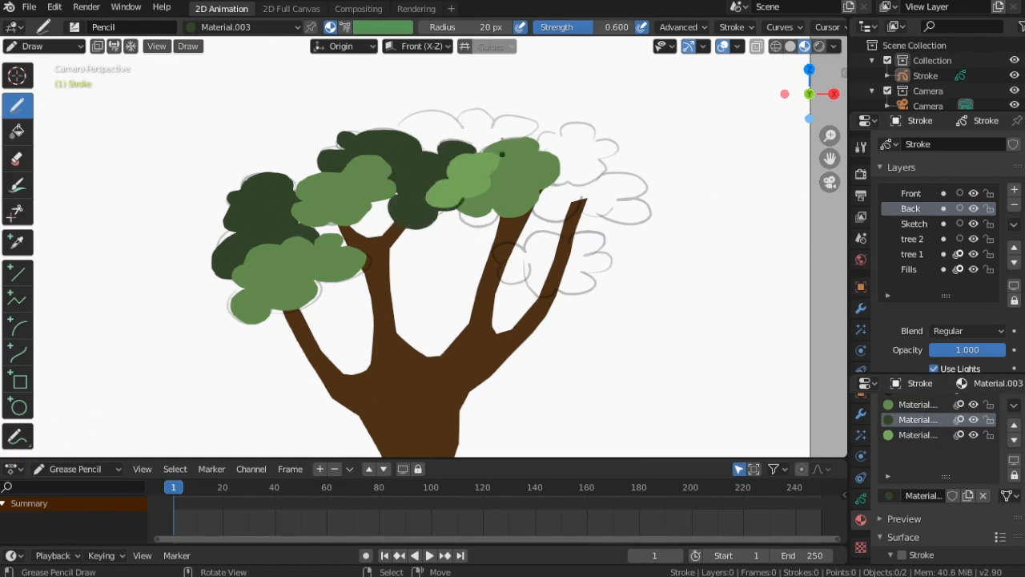
Select the medium green material and the Front layer, and draw a foliage cluster along the top of the crown
left_click(923, 409)
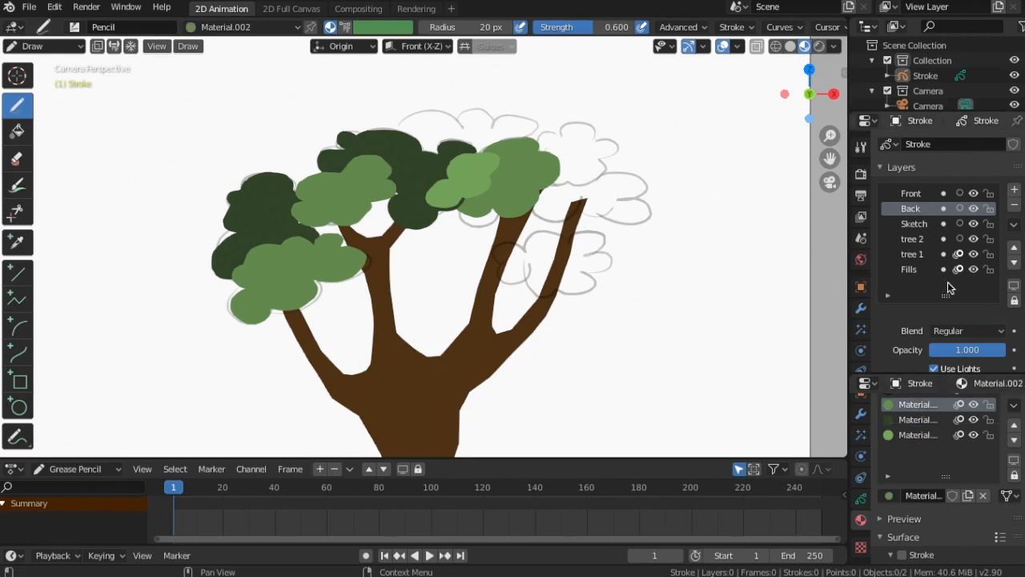
left_click(911, 194)
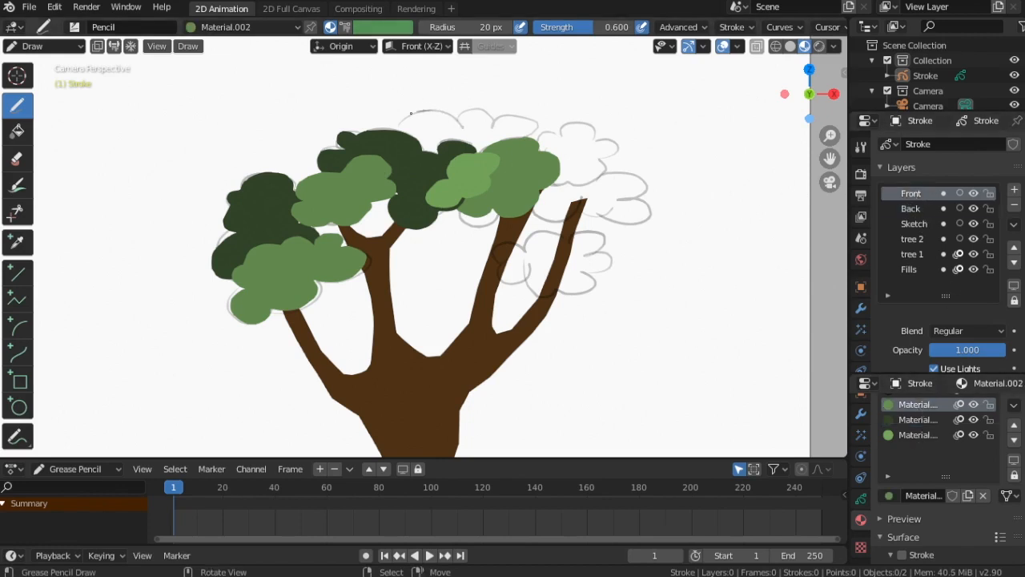
mouse_move(411, 114)
left_mouse_down()
mouse_move(424, 151)
mouse_move(448, 120)
mouse_move(531, 113)
mouse_move(494, 107)
mouse_move(447, 118)
mouse_move(455, 122)
mouse_move(432, 152)
mouse_move(494, 143)
mouse_move(535, 109)
mouse_move(460, 108)
mouse_move(450, 122)
left_mouse_up()
key("ctrl+z")
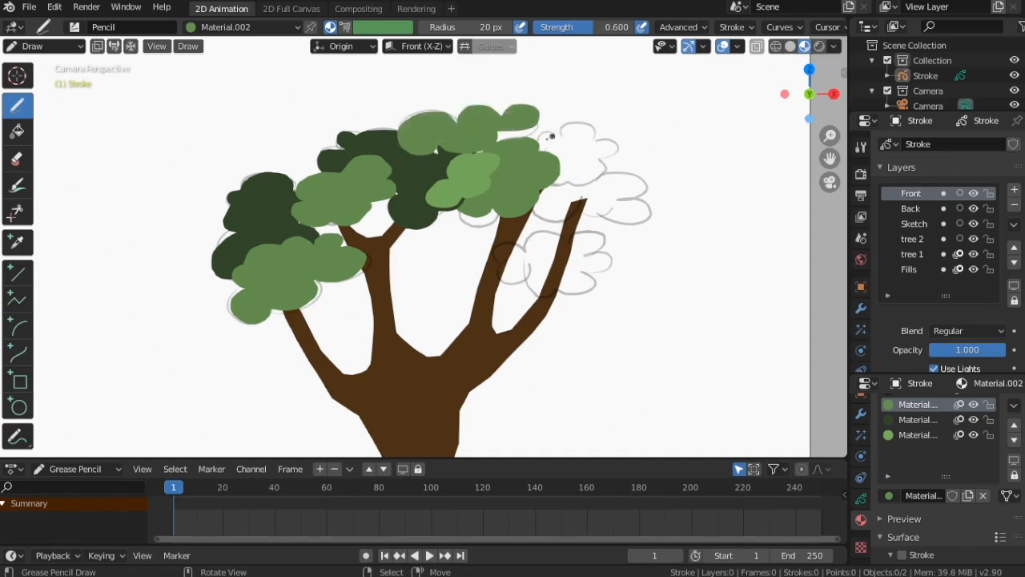
Switch to the Back layer with the dark green material and paint dark foliage at the upper right of the crown
left_click(913, 208)
left_click(917, 420)
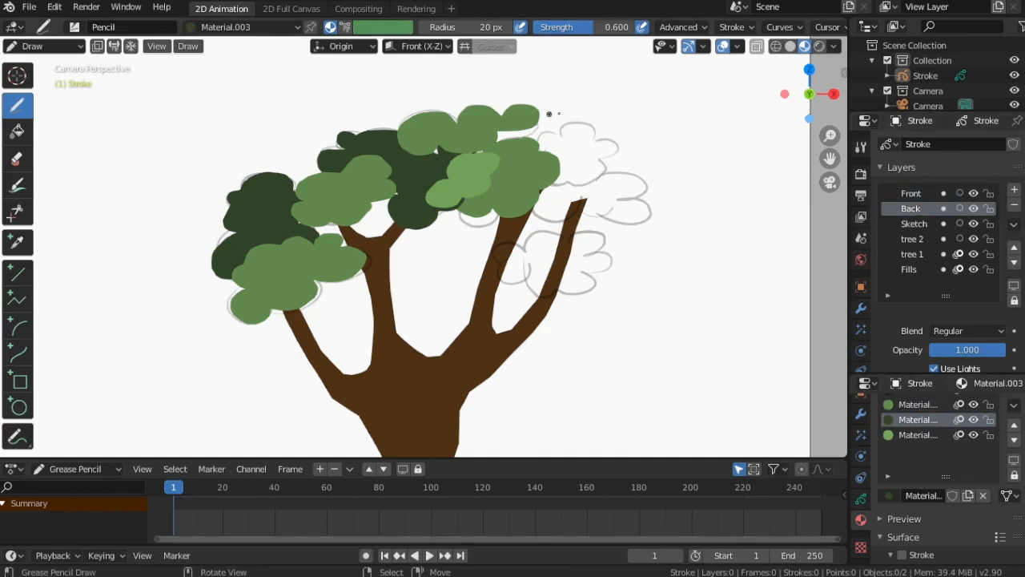
mouse_move(551, 131)
left_mouse_down()
mouse_move(525, 153)
mouse_move(535, 175)
mouse_move(572, 184)
mouse_move(603, 171)
mouse_move(617, 146)
left_mouse_up()
left_click_drag(595, 127, 568, 138)
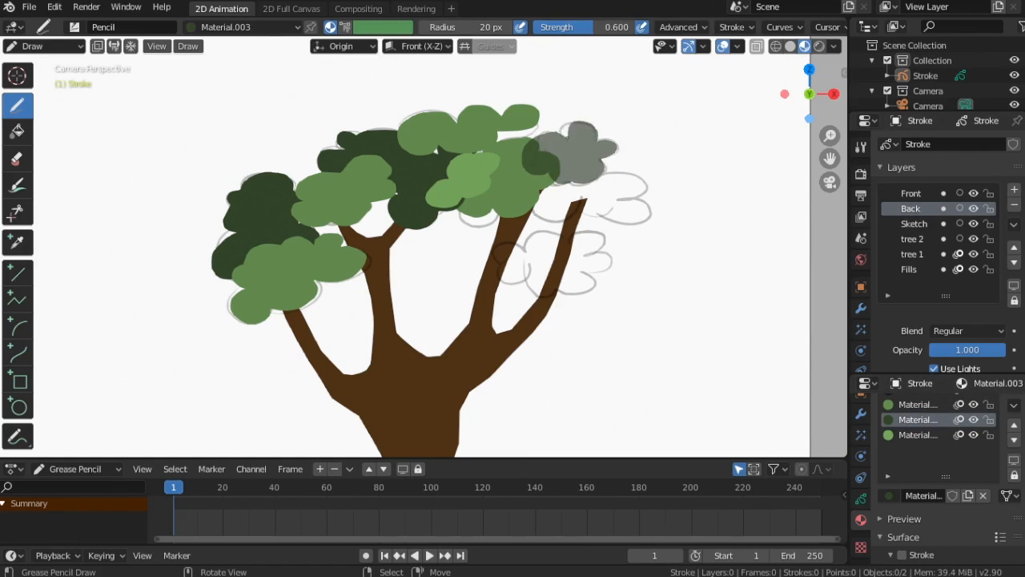
left_click_drag(529, 178, 519, 184)
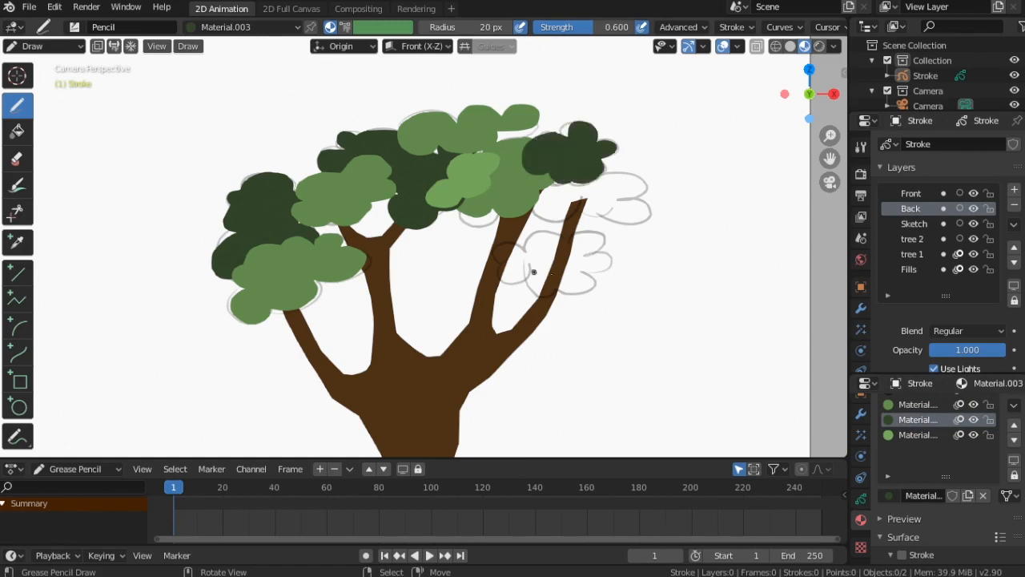
Select the lightest green material and paint a foliage cluster over the right branch
left_click(909, 434)
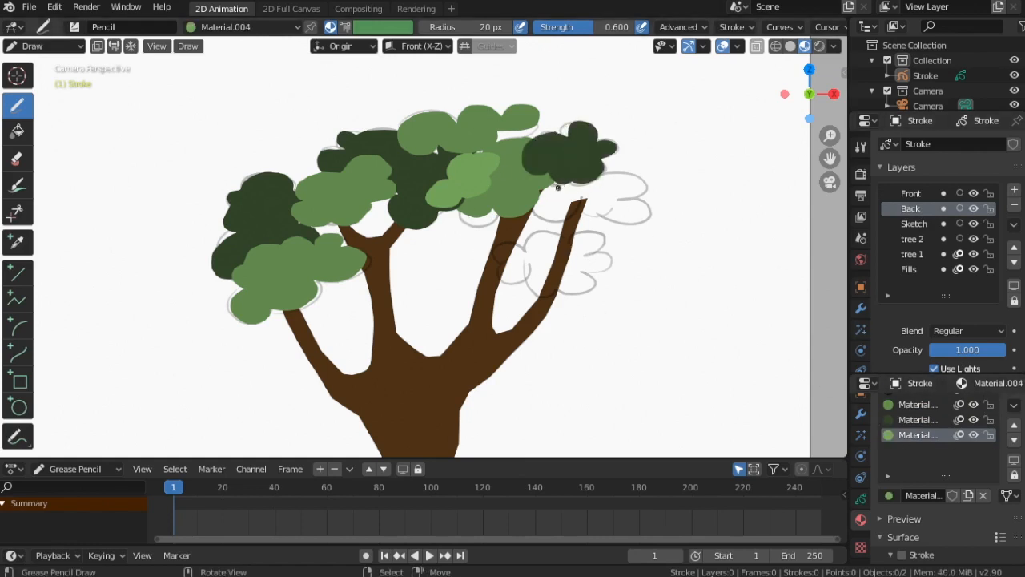
mouse_move(532, 189)
left_mouse_down()
mouse_move(556, 221)
mouse_move(573, 192)
mouse_move(644, 206)
mouse_move(620, 181)
mouse_move(581, 178)
mouse_move(585, 220)
left_mouse_up()
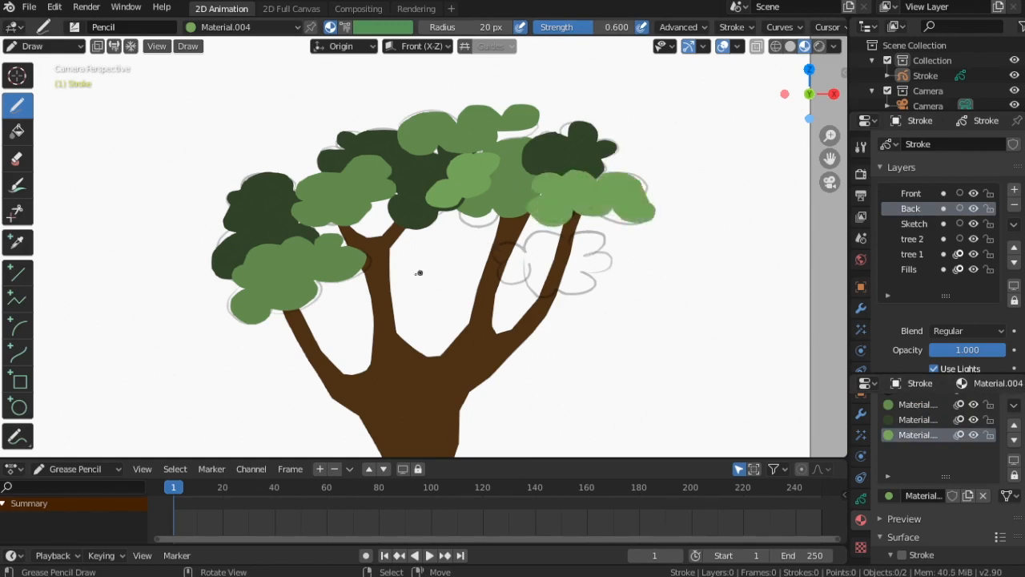
Select the dark green material and the Front layer, and add a small stroke under the right cluster
left_click(913, 419)
left_click(920, 194)
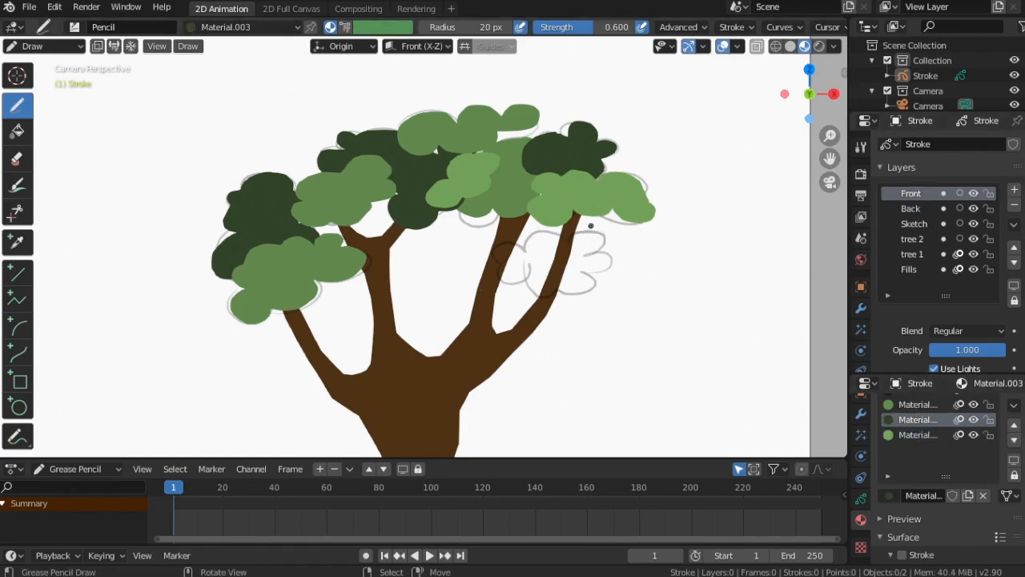
mouse_move(583, 230)
left_mouse_down()
mouse_move(493, 252)
mouse_move(570, 280)
mouse_move(621, 257)
mouse_move(584, 234)
left_mouse_up()
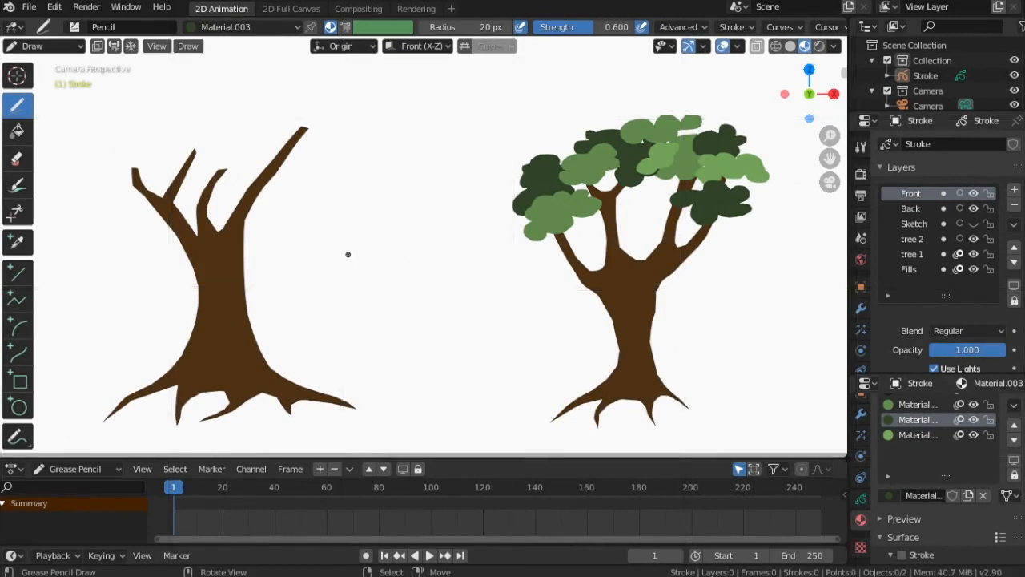
Select the lightest green material and open its fill base color to adjust its value slightly
left_click(921, 435)
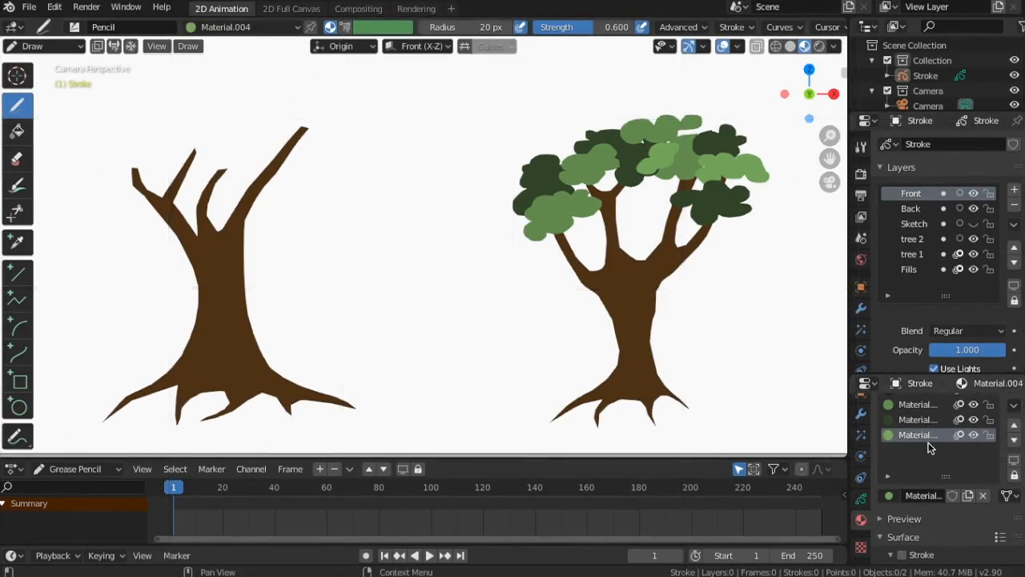
scroll(935, 455, "down", 3)
scroll(935, 462, "down", 3)
left_click(961, 514)
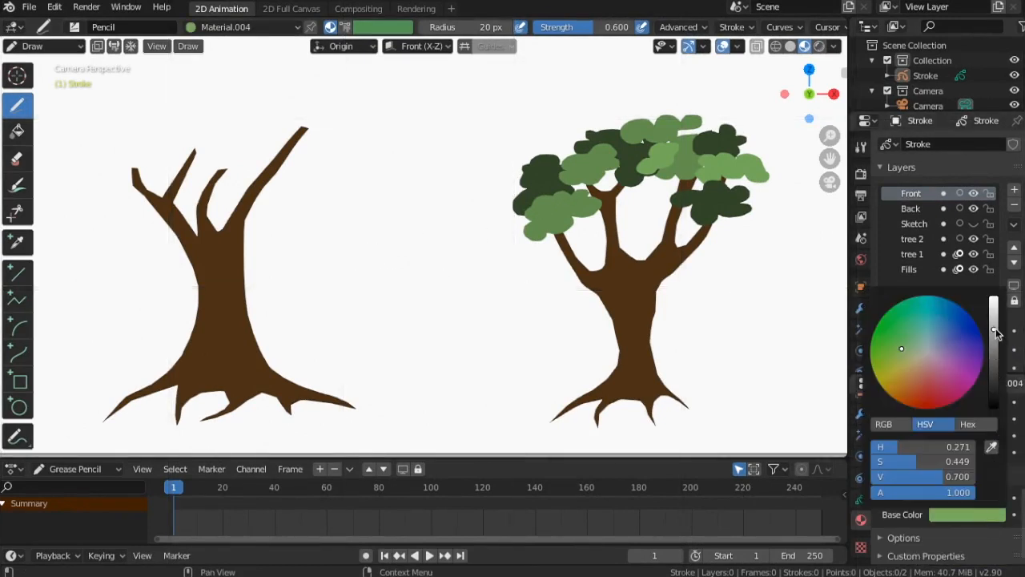
left_click_drag(993, 324, 993, 322)
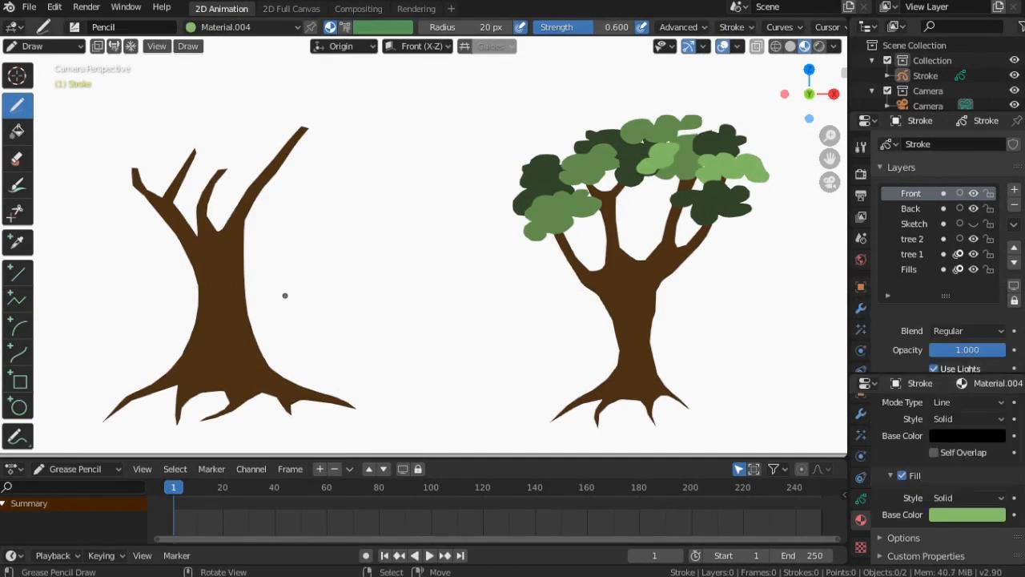
On the second trunk, draw lightest green foliage clusters over the left and upper-right branch tips on the Front layer
scroll(285, 295, "down", 1)
scroll(284, 296, "down", 2)
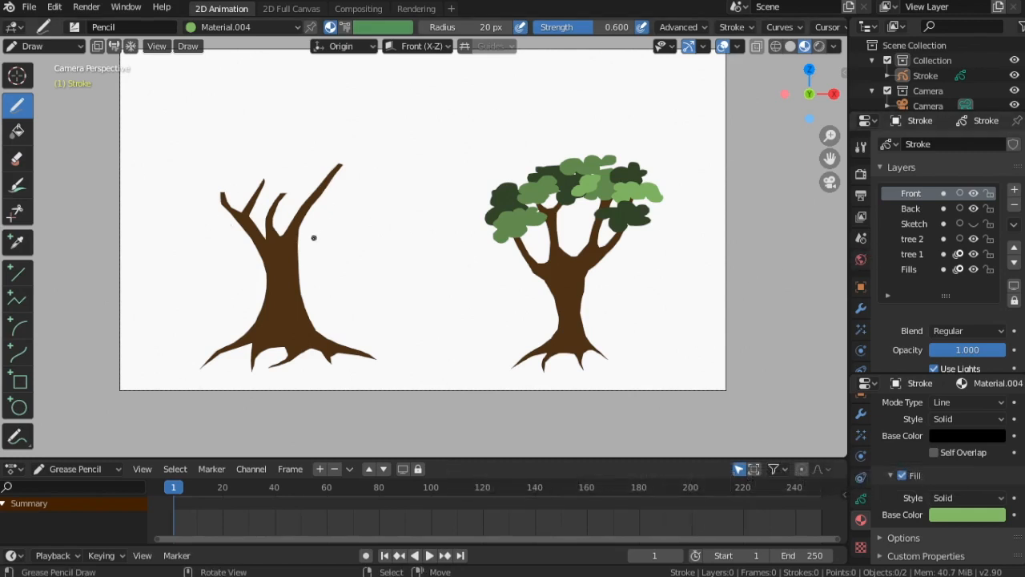
middle_click_drag(312, 253, 451, 275, "shift")
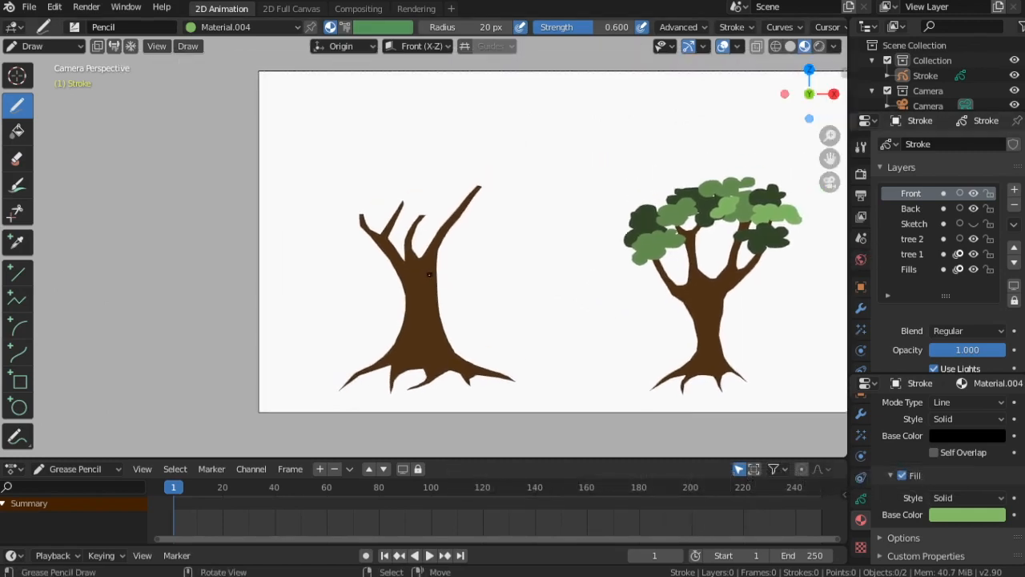
scroll(909, 473, "up", 5)
scroll(412, 188, "up", 3)
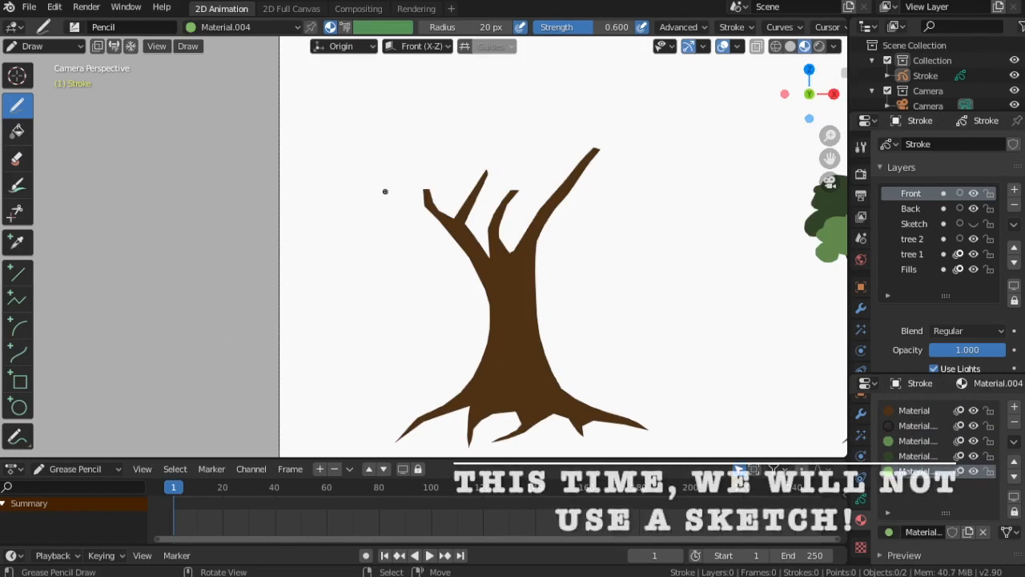
mouse_move(385, 192)
left_mouse_down()
mouse_move(400, 224)
mouse_move(448, 196)
mouse_move(437, 175)
mouse_move(418, 177)
mouse_move(414, 194)
mouse_move(383, 212)
left_mouse_up()
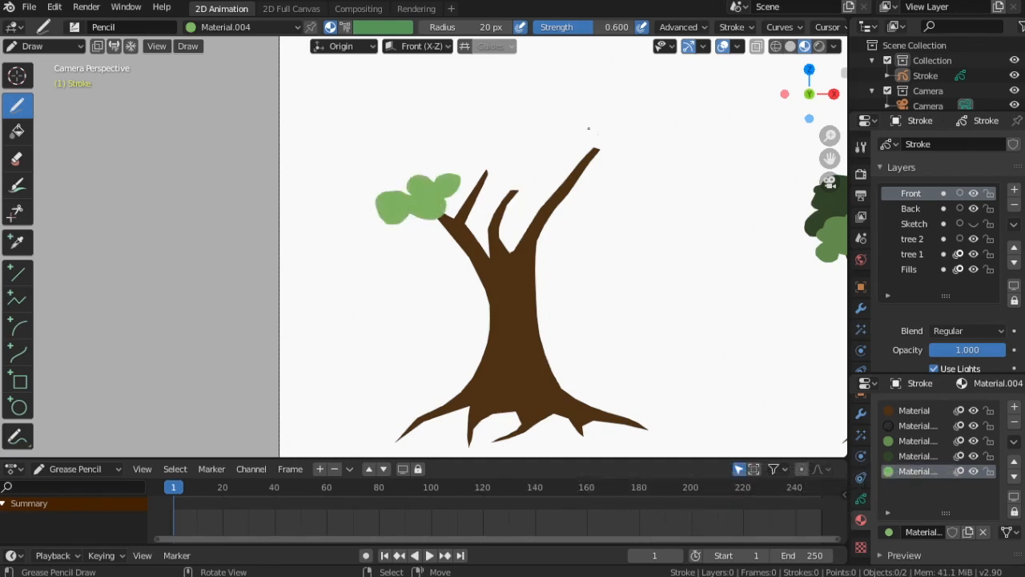
mouse_move(589, 129)
left_mouse_down()
mouse_move(560, 145)
mouse_move(605, 186)
mouse_move(634, 163)
mouse_move(622, 134)
mouse_move(603, 143)
mouse_move(613, 168)
left_mouse_up()
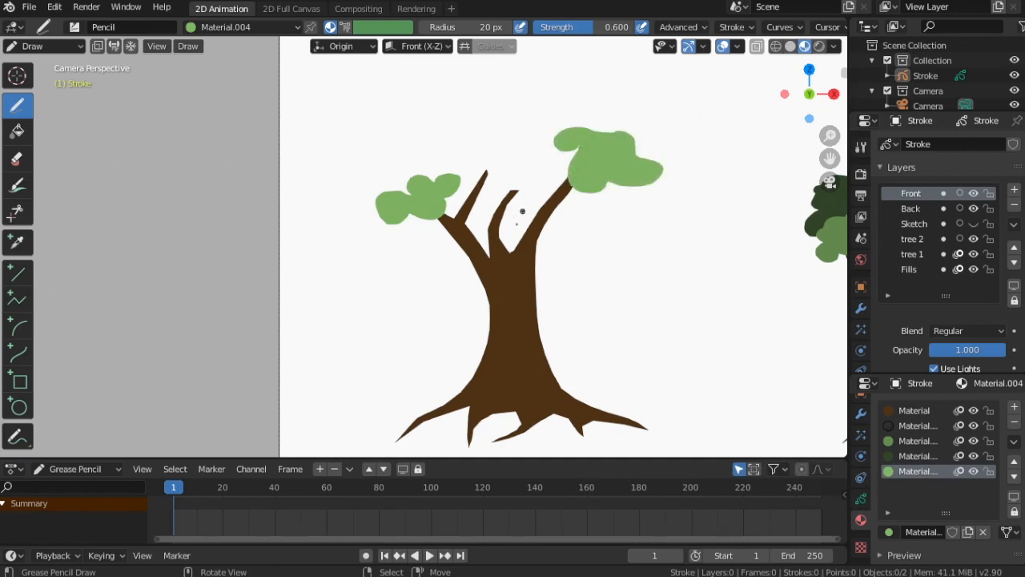
Switch to the Back layer with the dark green material and paint dark foliage at the top middle of the second tree
left_click(910, 209)
left_click(913, 456)
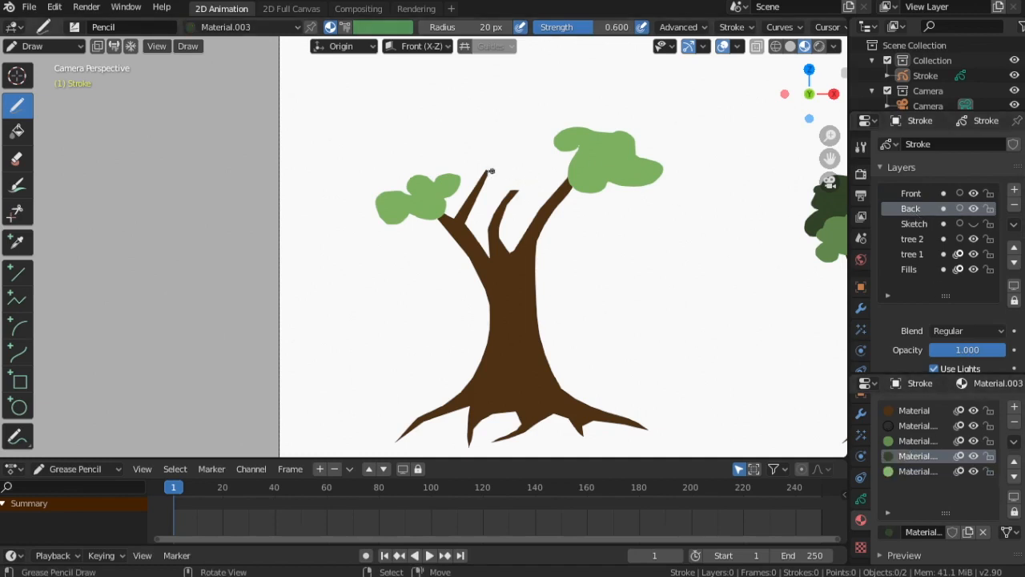
mouse_move(468, 157)
left_mouse_down()
mouse_move(424, 165)
mouse_move(436, 183)
mouse_move(485, 197)
mouse_move(525, 187)
mouse_move(517, 162)
mouse_move(481, 143)
mouse_move(471, 154)
left_mouse_up()
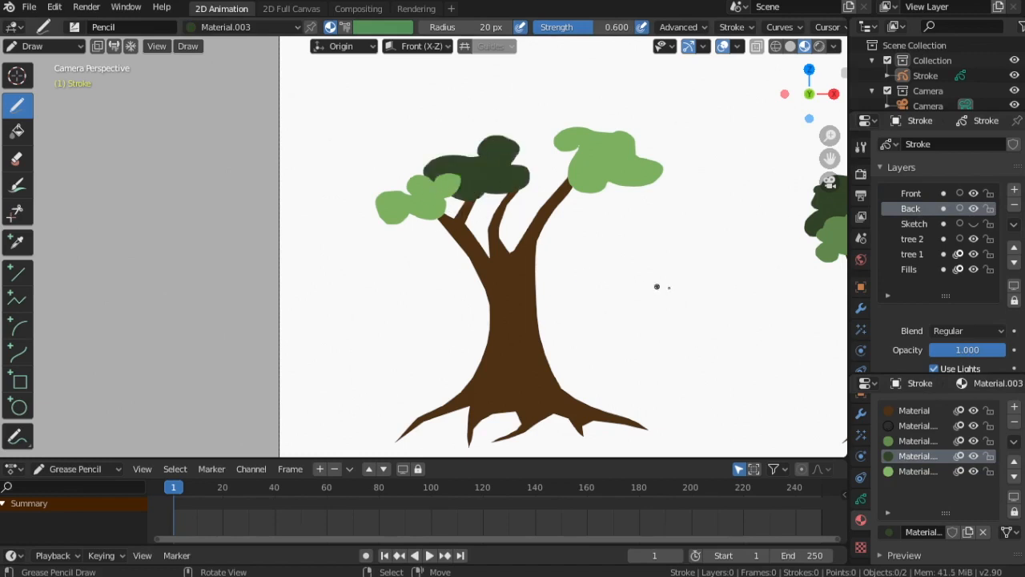
Select the medium green material and paint foliage clusters at the top-left and middle of the second tree's crown
left_click(901, 441)
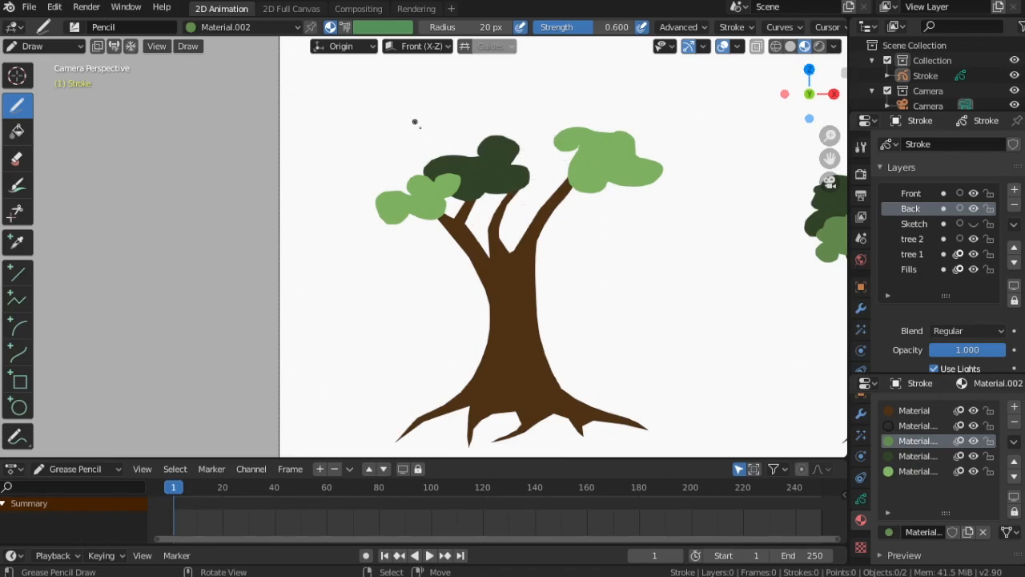
mouse_move(391, 144)
left_mouse_down()
mouse_move(413, 164)
mouse_move(485, 144)
mouse_move(456, 128)
mouse_move(397, 148)
left_mouse_up()
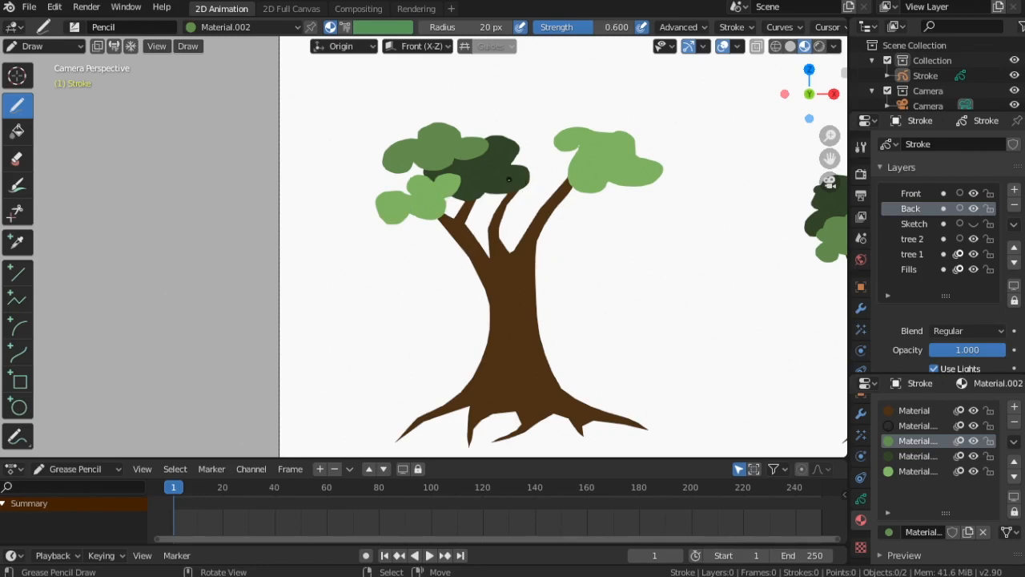
mouse_move(509, 174)
left_mouse_down()
mouse_move(529, 196)
mouse_move(561, 202)
mouse_move(569, 192)
mouse_move(532, 155)
mouse_move(517, 174)
left_mouse_up()
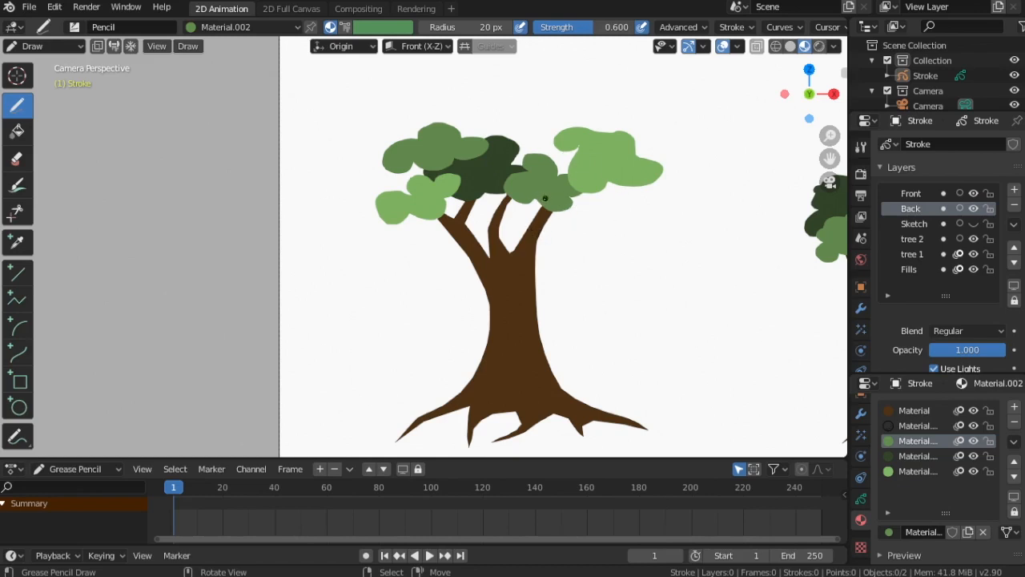
Lock the dark green and lightest green materials
left_click(989, 455)
left_click(989, 471)
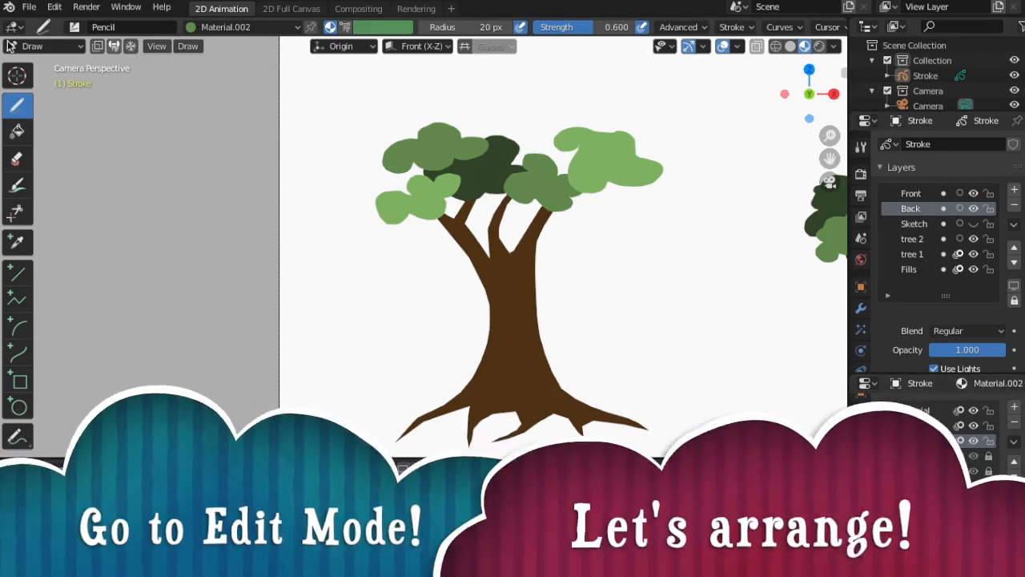
Switch to Edit Mode and select the entire middle medium green foliage stroke on the Back layer
left_click(78, 48)
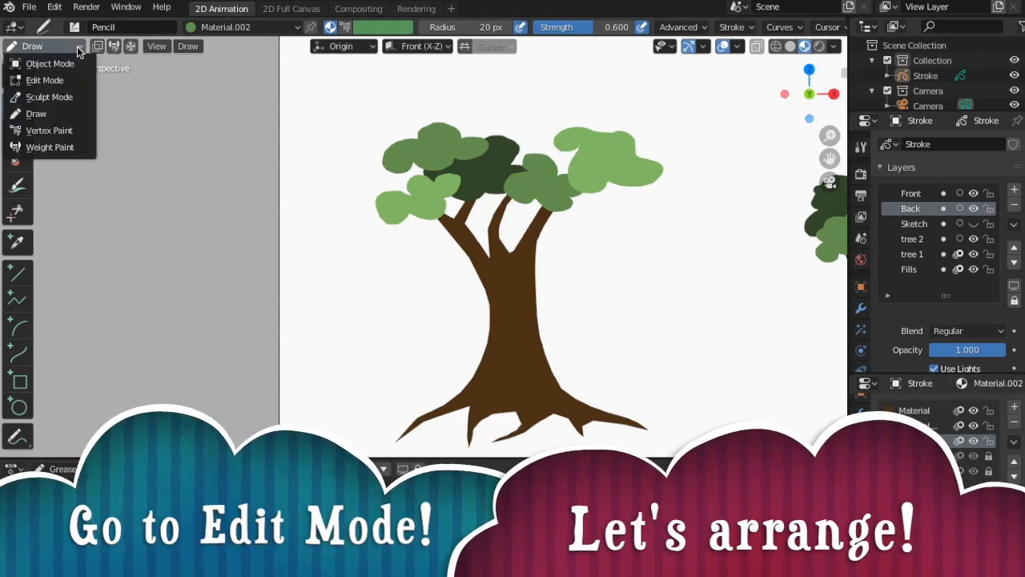
left_click(48, 82)
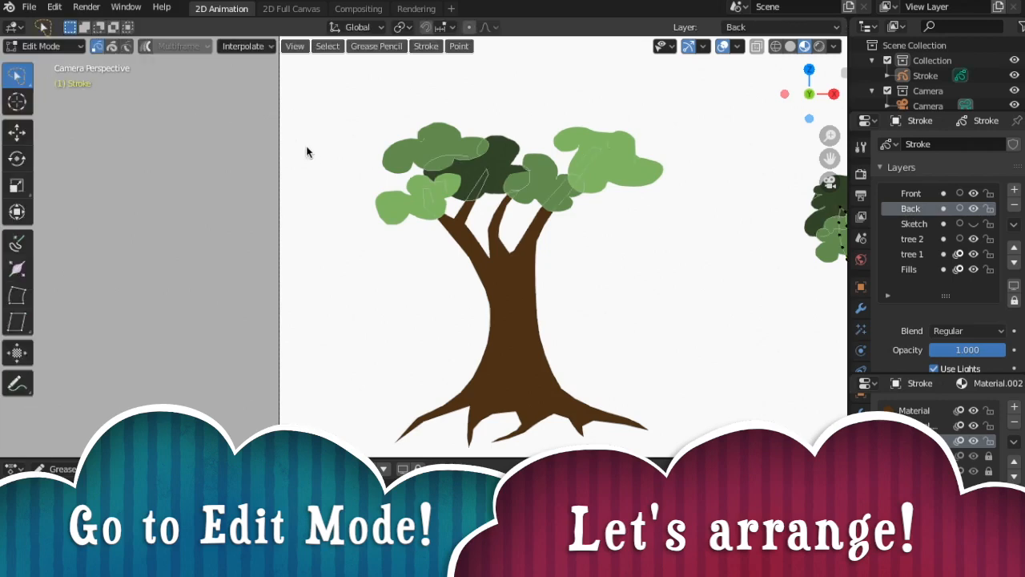
left_click(551, 167)
key("l")
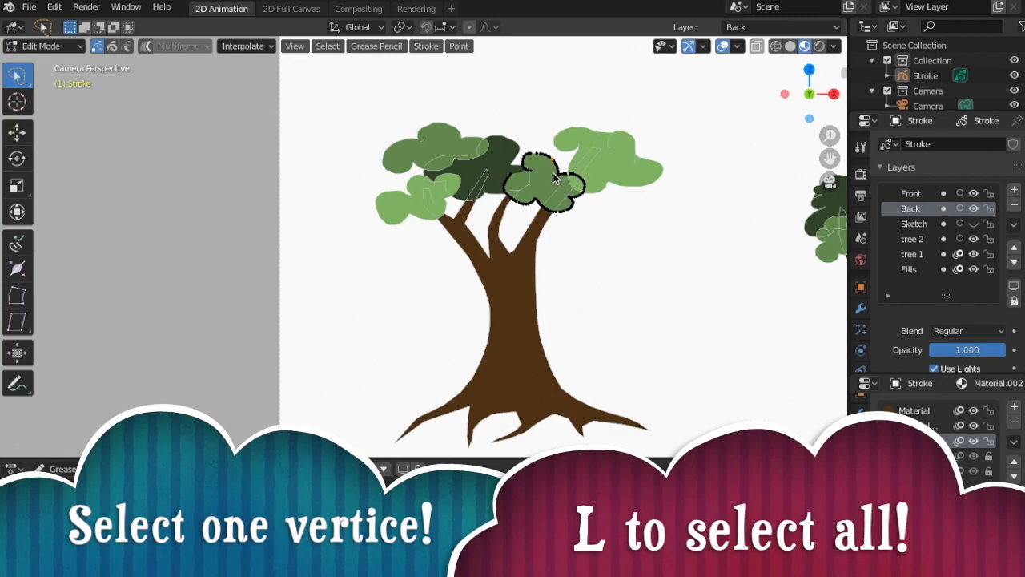
key("l")
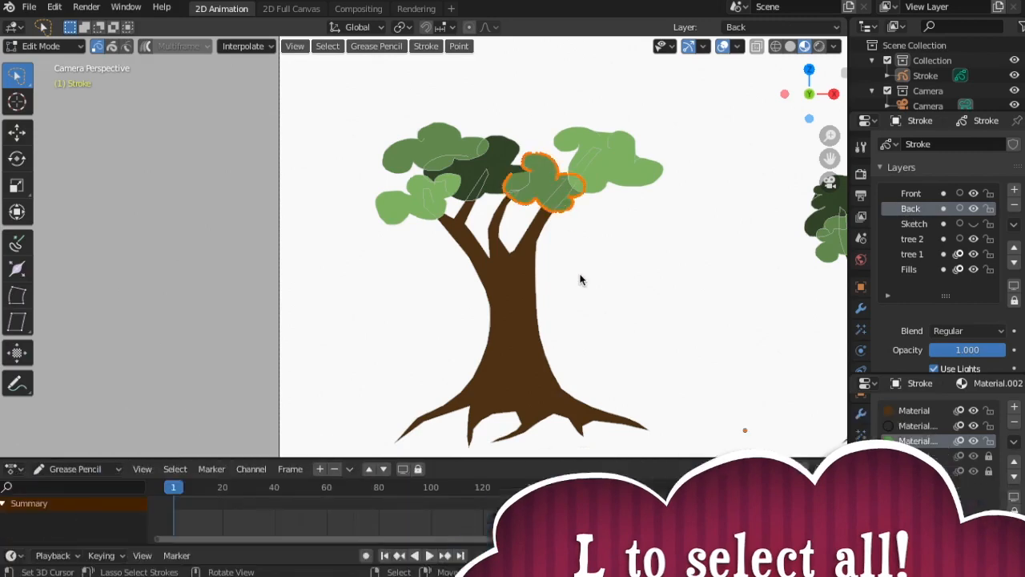
Move the middle and the top-left medium green foliage strokes slightly upward within the crown
key("g")
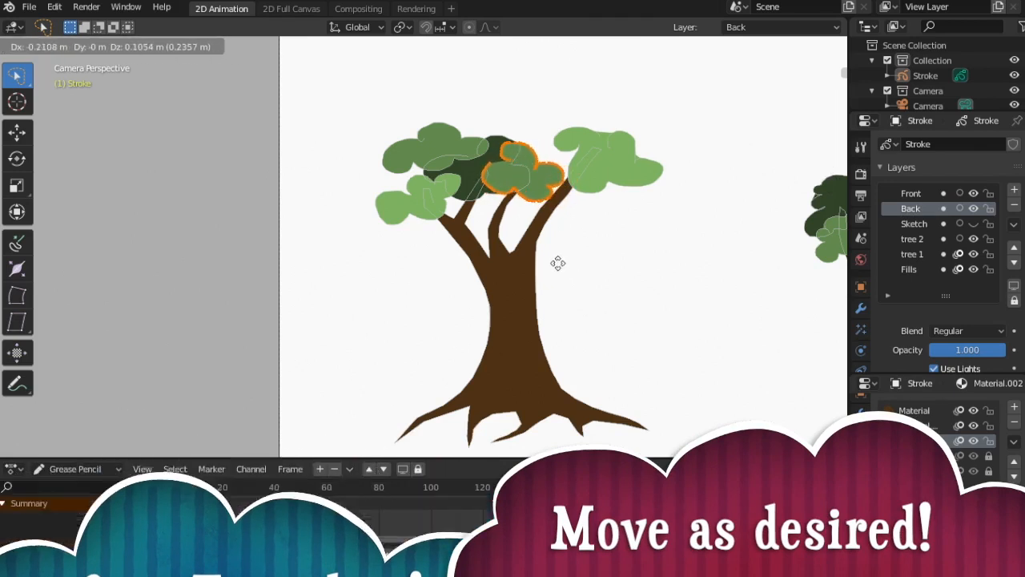
left_click(558, 265)
left_click(452, 138)
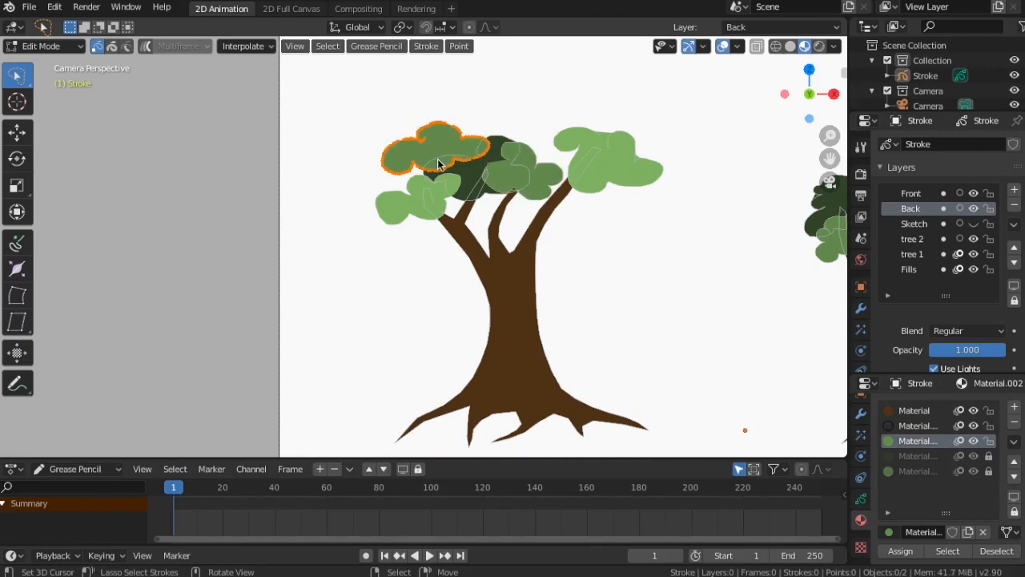
key("g")
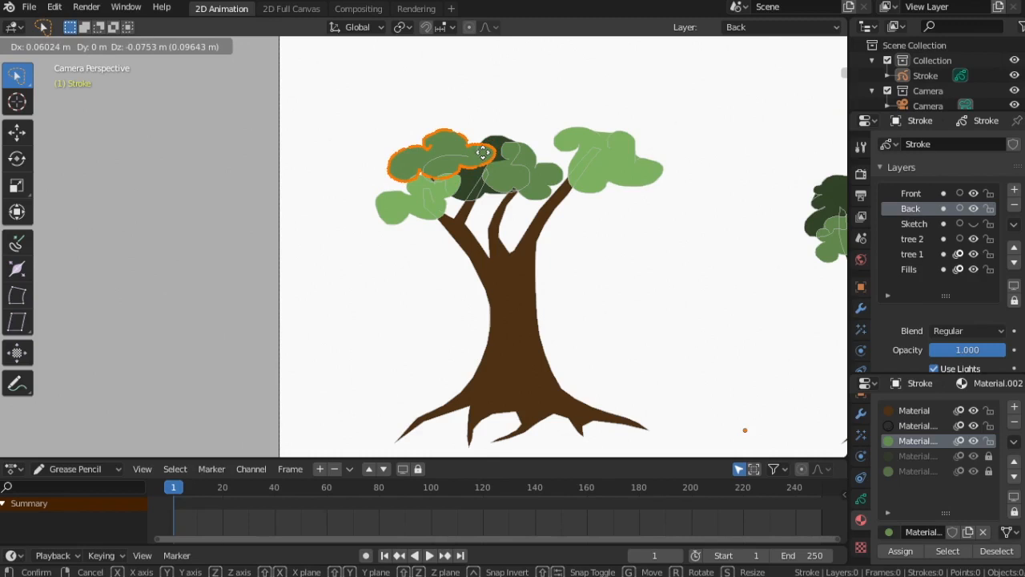
left_click(483, 152)
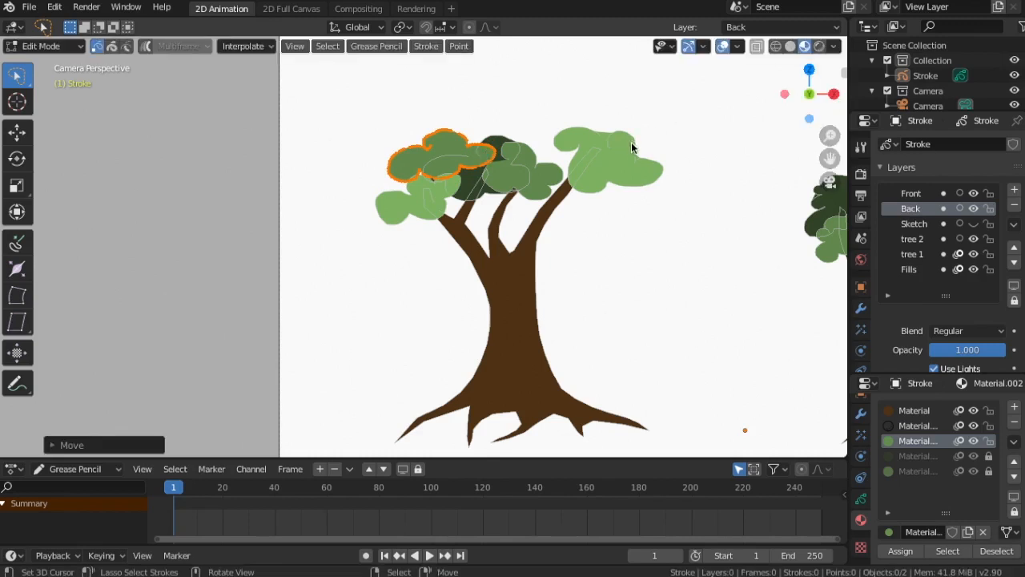
Return to Draw Mode and unlock the dark green and lightest green materials
left_click(78, 46)
left_click(34, 112)
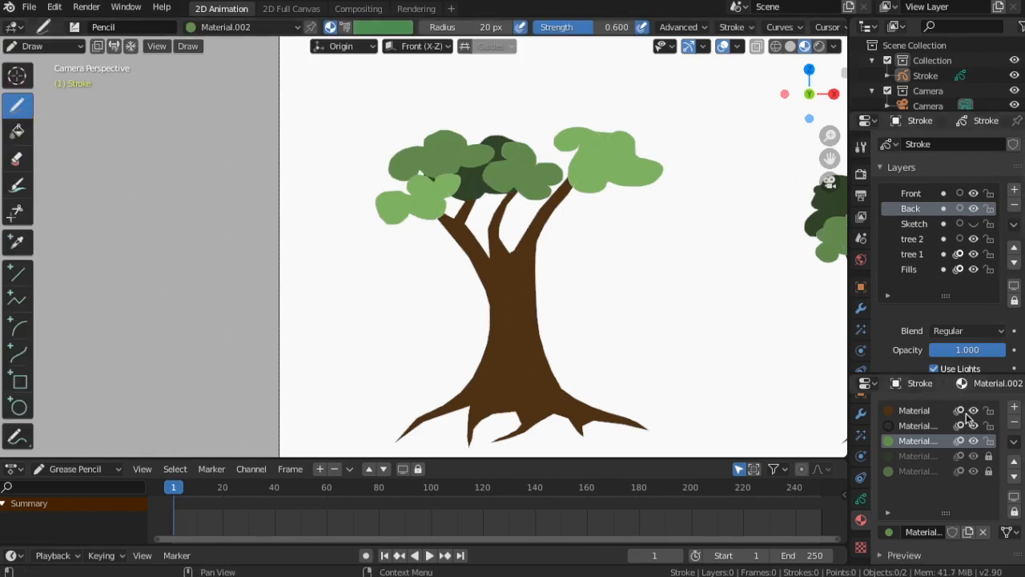
left_click(988, 456)
left_click(988, 471)
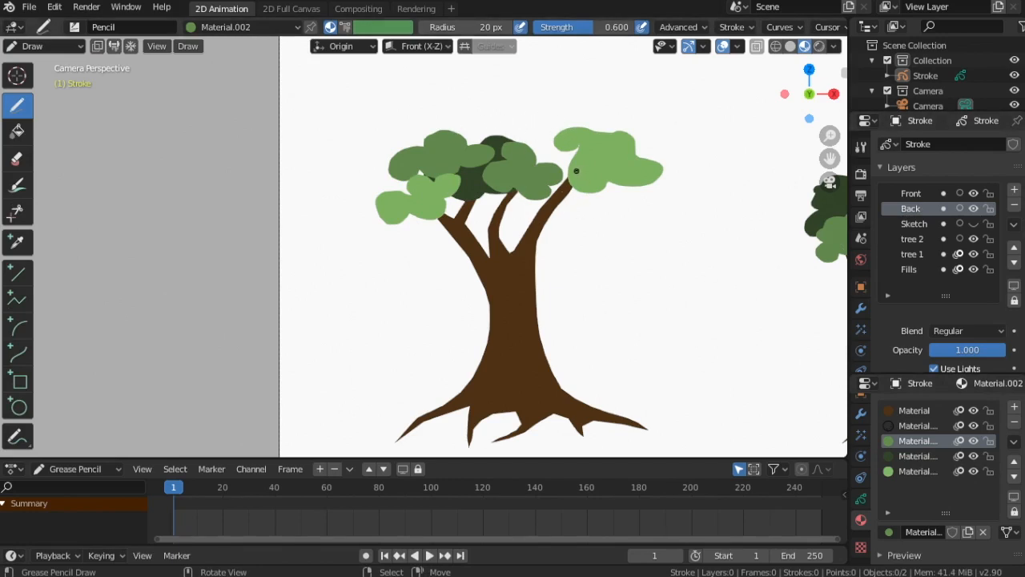
Add medium green and then dark green foliage at the top right of the crown on the Back layer
mouse_move(558, 159)
left_mouse_down()
mouse_move(565, 189)
mouse_move(608, 192)
mouse_move(596, 165)
left_mouse_up()
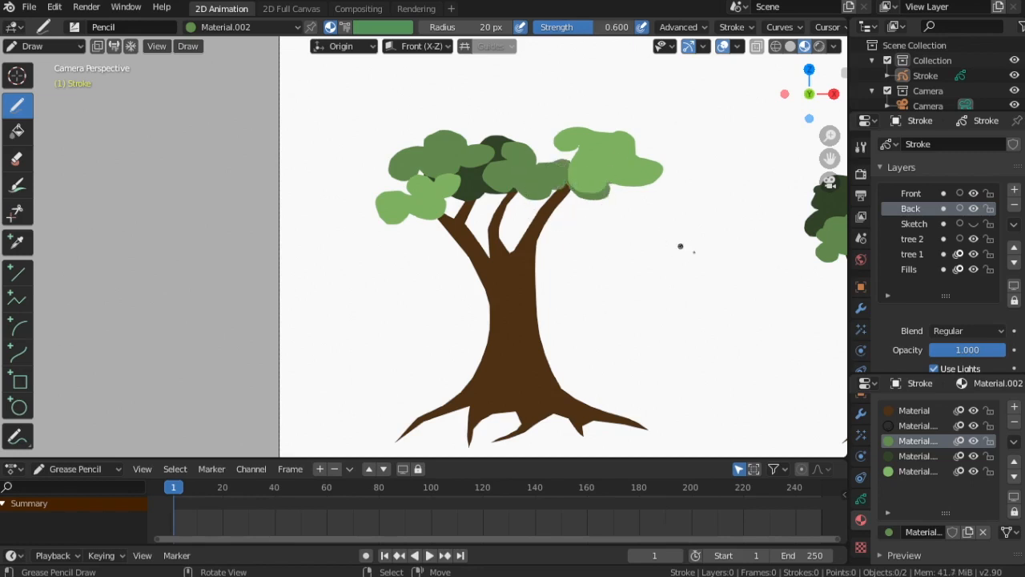
left_click(913, 456)
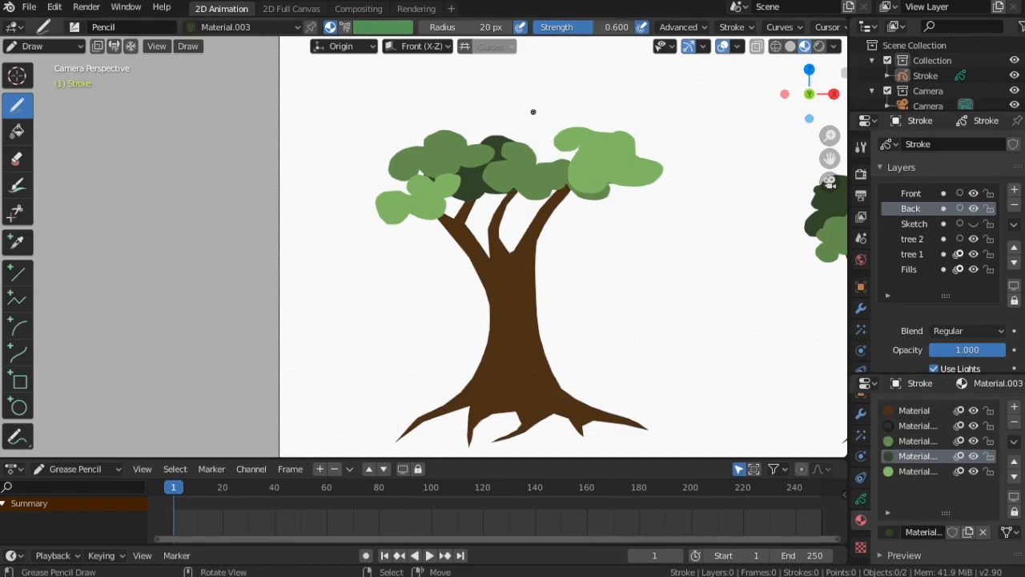
mouse_move(532, 112)
left_mouse_down()
mouse_move(519, 138)
mouse_move(552, 146)
mouse_move(609, 127)
mouse_move(546, 99)
mouse_move(534, 124)
left_mouse_up()
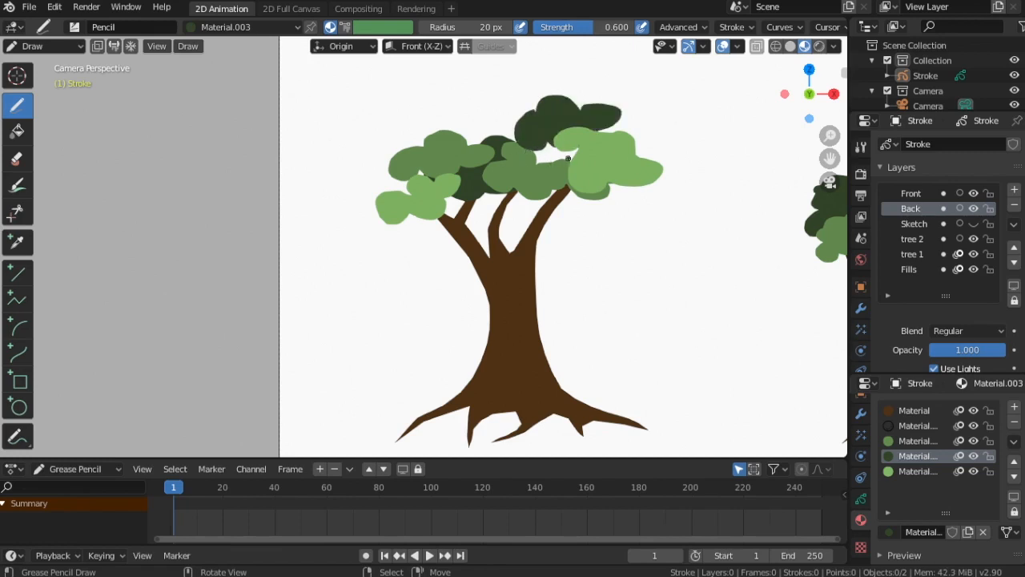
Select the lightest green material, switch to the Front layer, and paint light foliage at the crown's upper right
left_click(905, 471)
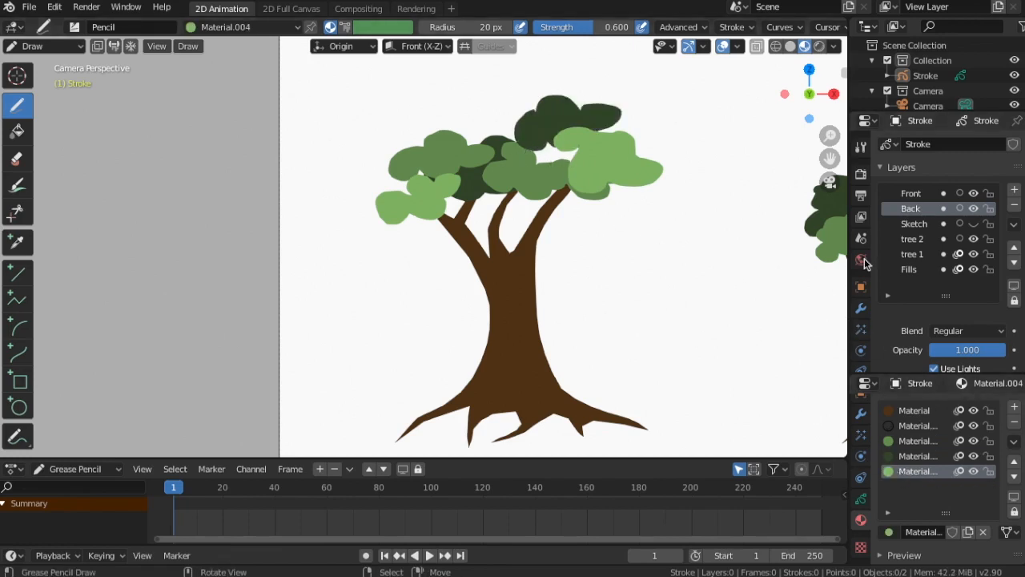
left_click(910, 194)
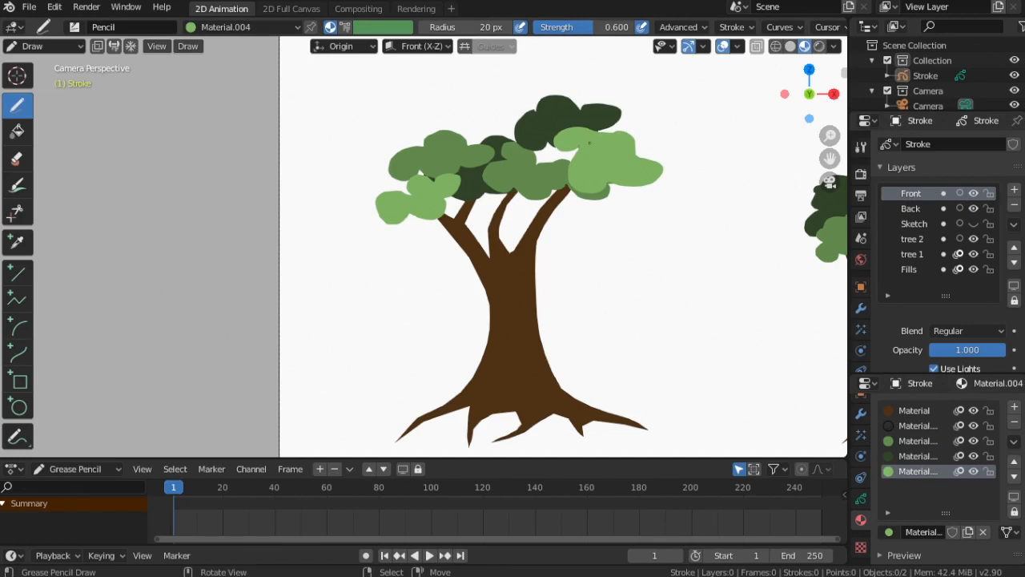
mouse_move(572, 150)
left_mouse_down()
mouse_move(555, 154)
mouse_move(580, 160)
left_mouse_up()
key("ctrl+z")
mouse_move(608, 118)
left_mouse_down()
mouse_move(601, 128)
mouse_move(620, 124)
mouse_move(599, 124)
mouse_move(615, 113)
left_mouse_up()
key("ctrl+z")
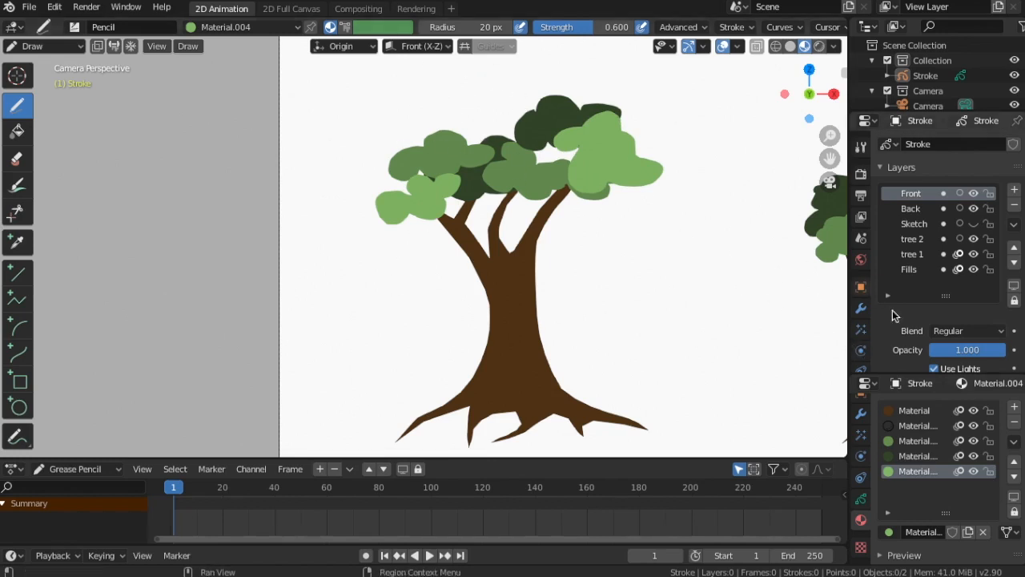
Select the medium green material and paint a large foliage cluster at the top left of the crown
left_click(912, 441)
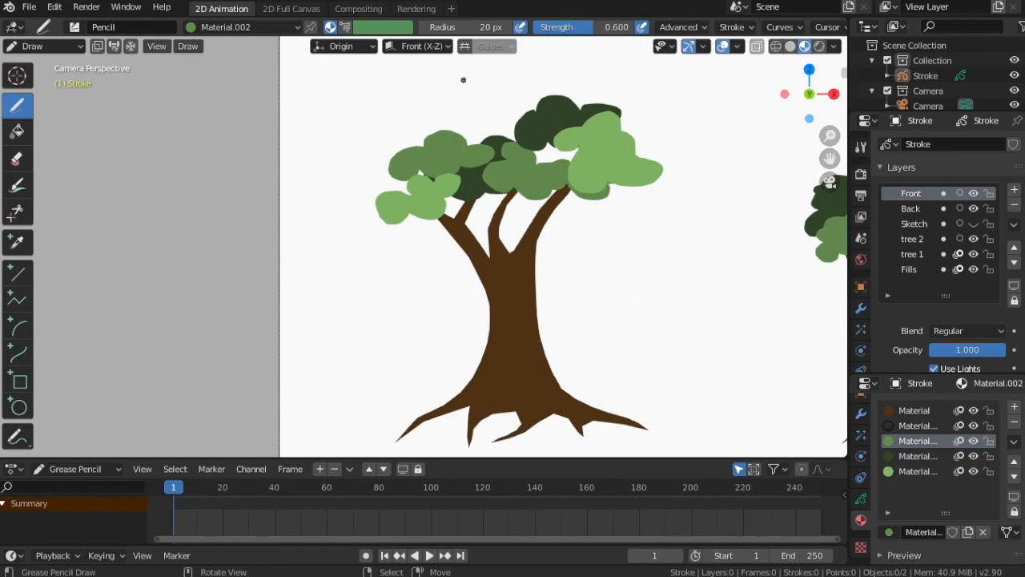
mouse_move(463, 79)
left_mouse_down()
mouse_move(421, 83)
mouse_move(432, 113)
mouse_move(487, 132)
mouse_move(539, 105)
mouse_move(493, 77)
mouse_move(521, 97)
left_mouse_up()
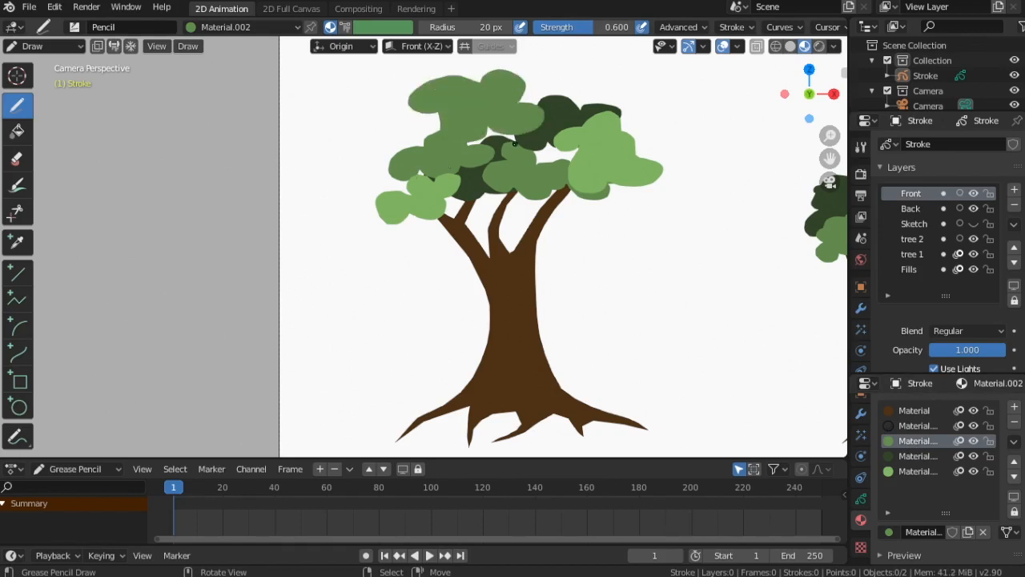
key("ctrl+z")
mouse_move(427, 104)
left_mouse_down()
mouse_move(450, 126)
mouse_move(534, 103)
mouse_move(548, 82)
mouse_move(496, 69)
mouse_move(458, 80)
mouse_move(422, 123)
left_mouse_up()
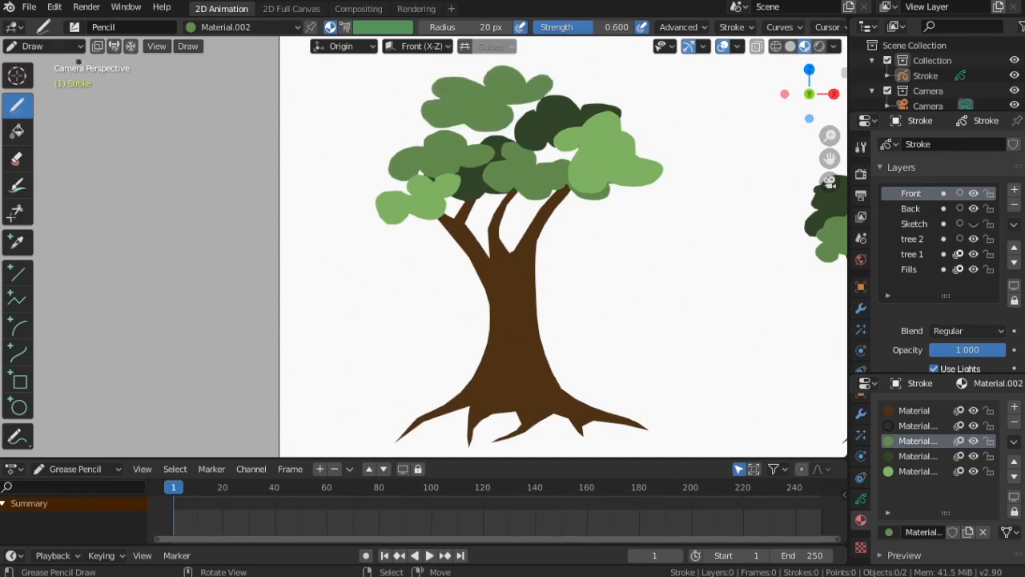
Switch to Edit Mode, then scale up and reposition the top medium green foliage stroke
left_click(44, 46)
left_click(46, 80)
key("alt+a")
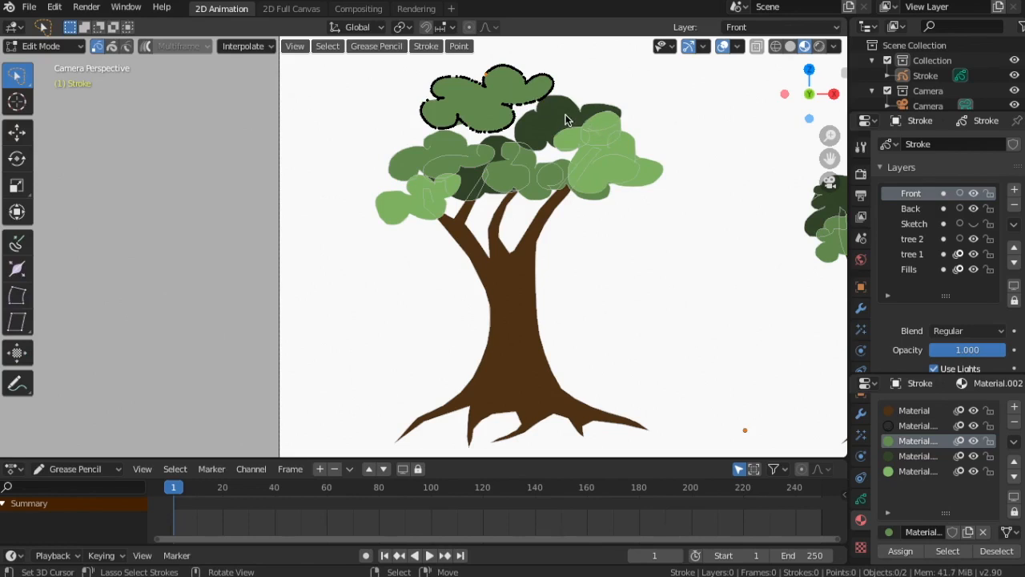
key("a")
key("s")
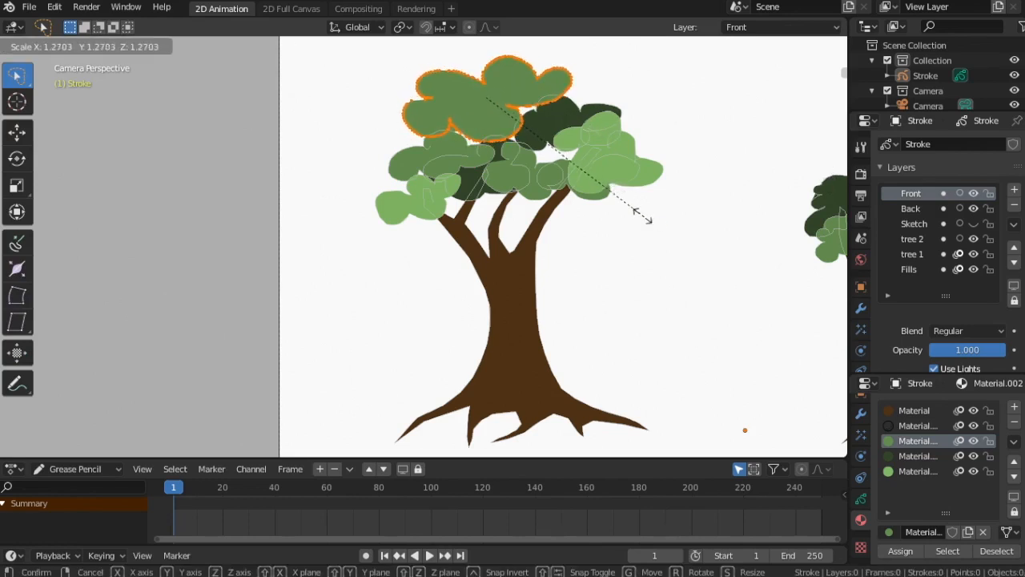
left_click(633, 218)
key("g")
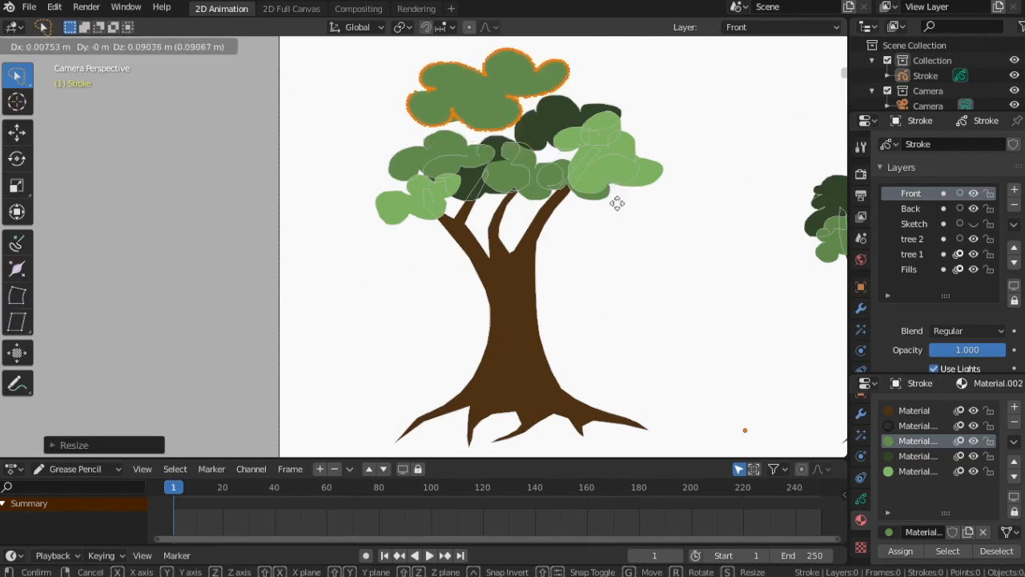
left_click(618, 216)
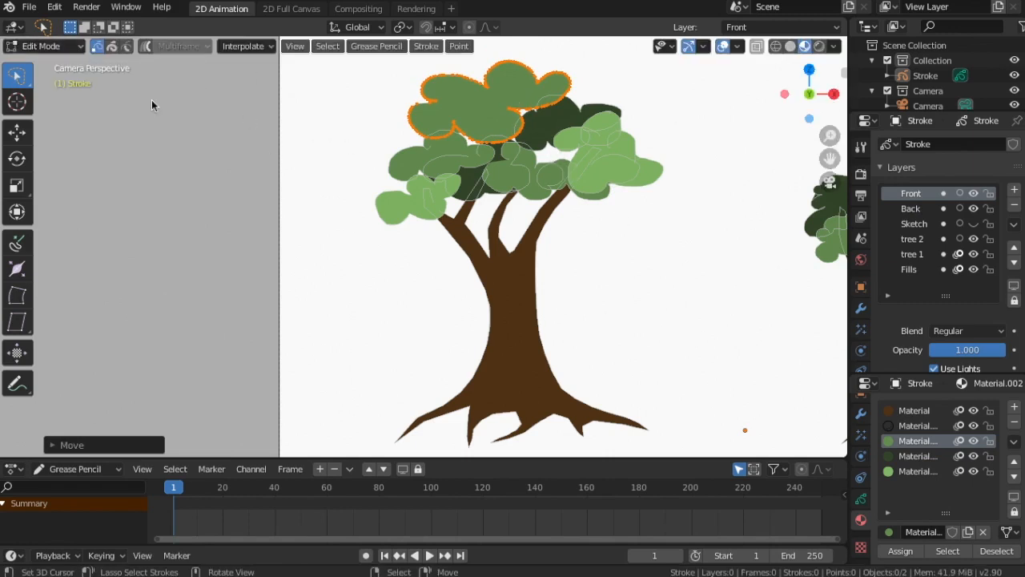
Select the dark green stroke in the crown's middle and move it slightly down
left_click(481, 196)
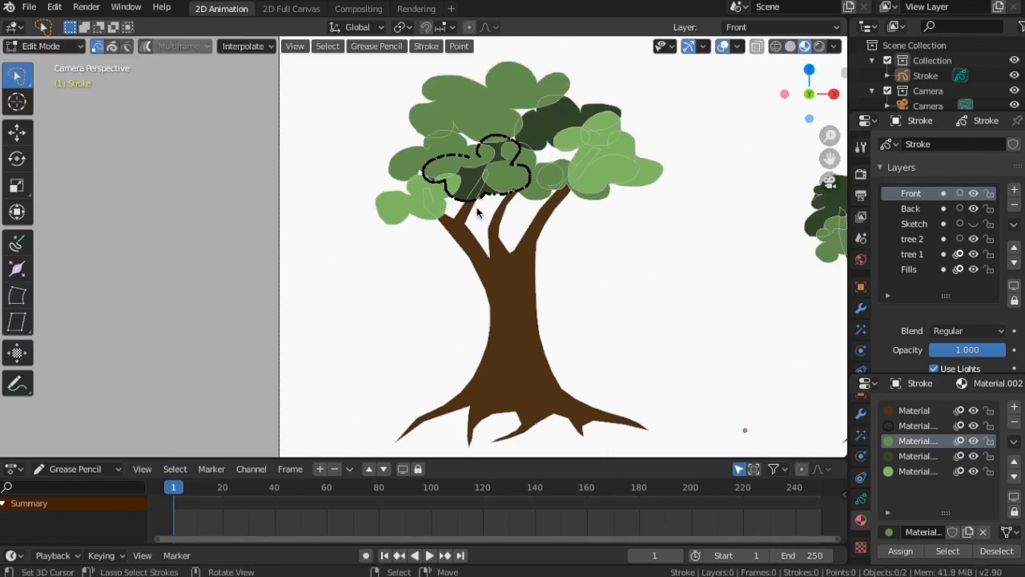
key("l")
key("g")
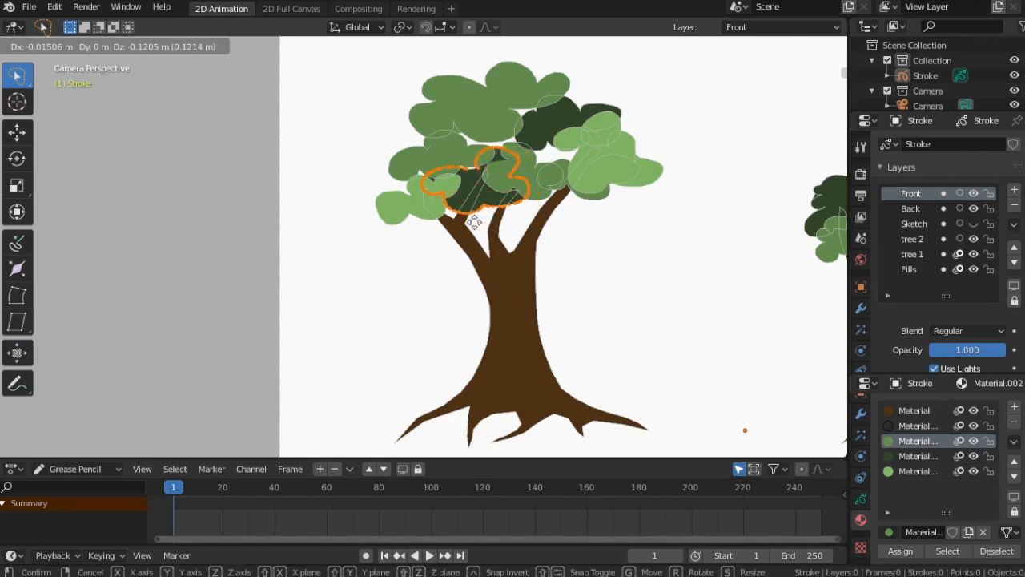
left_click(474, 222)
Select the dark green stroke at the crown's top right and scale it up
left_click(538, 152)
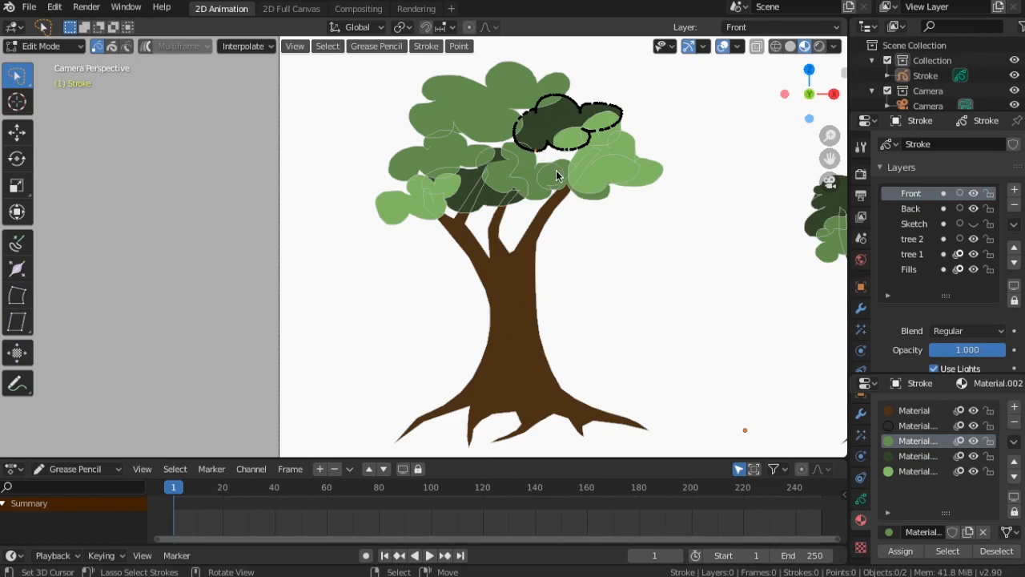
key("l")
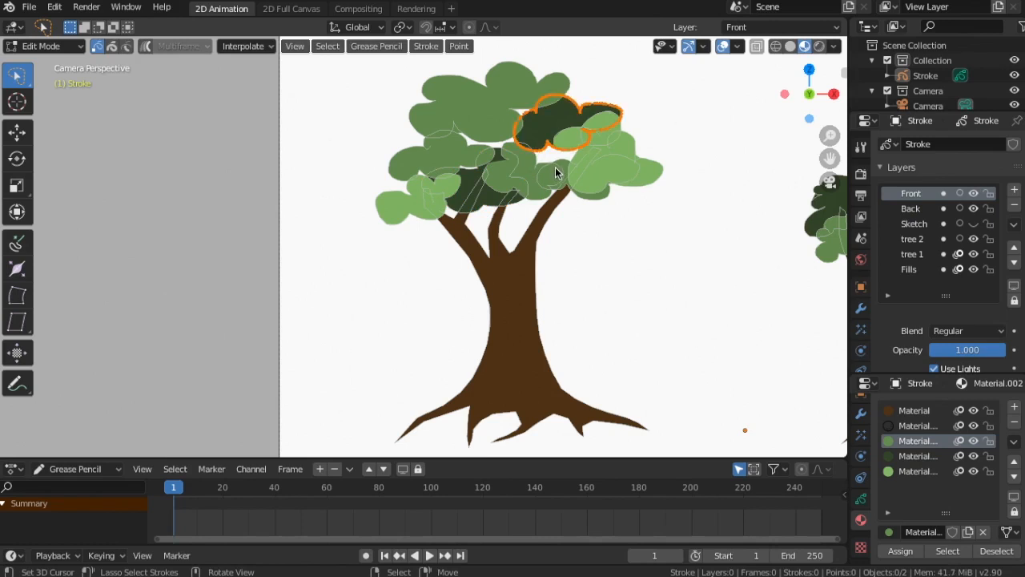
key("s")
left_click(551, 158)
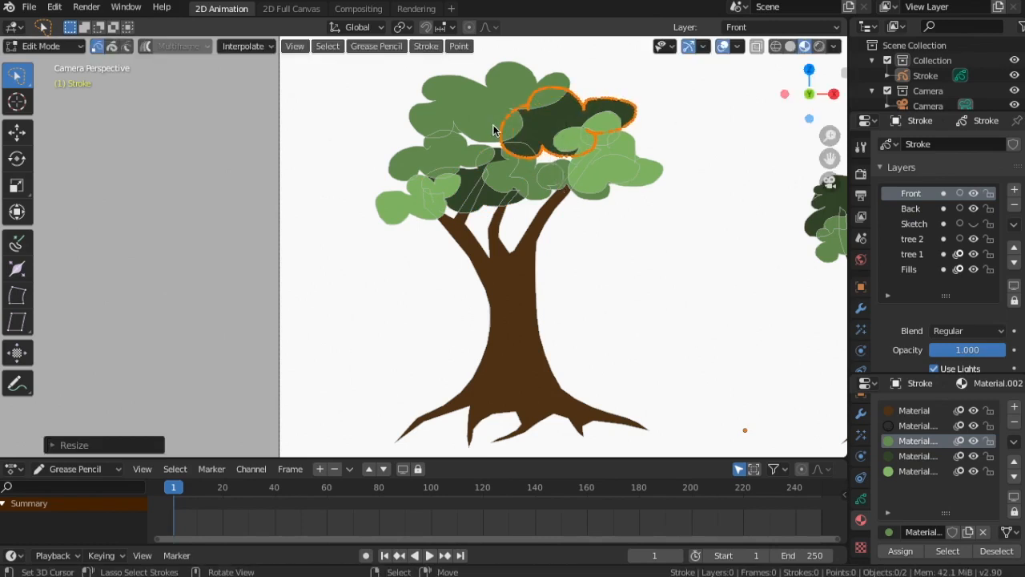
Select the top medium green stroke and nudge it slightly upward
left_click(480, 83)
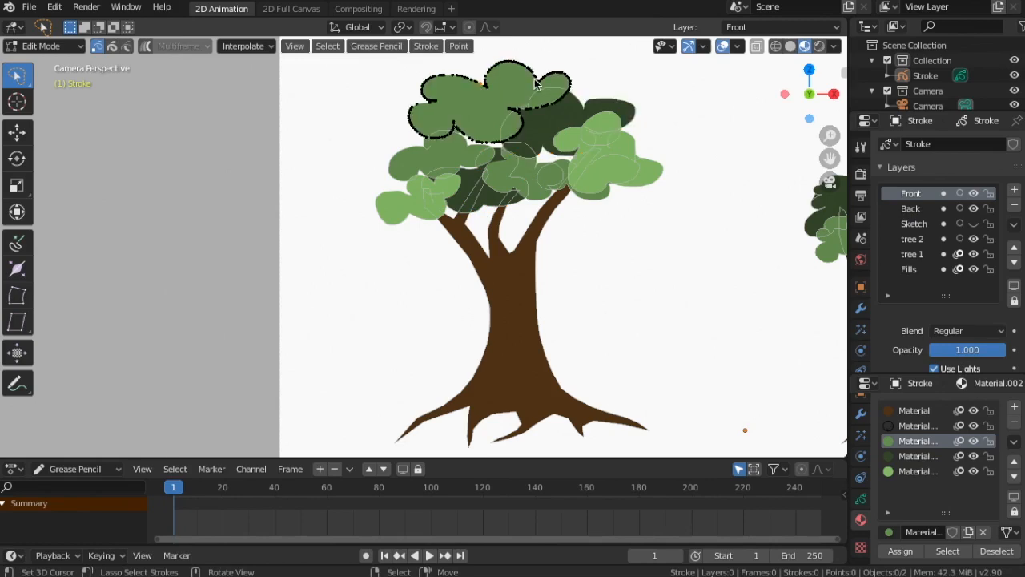
key("l")
key("g")
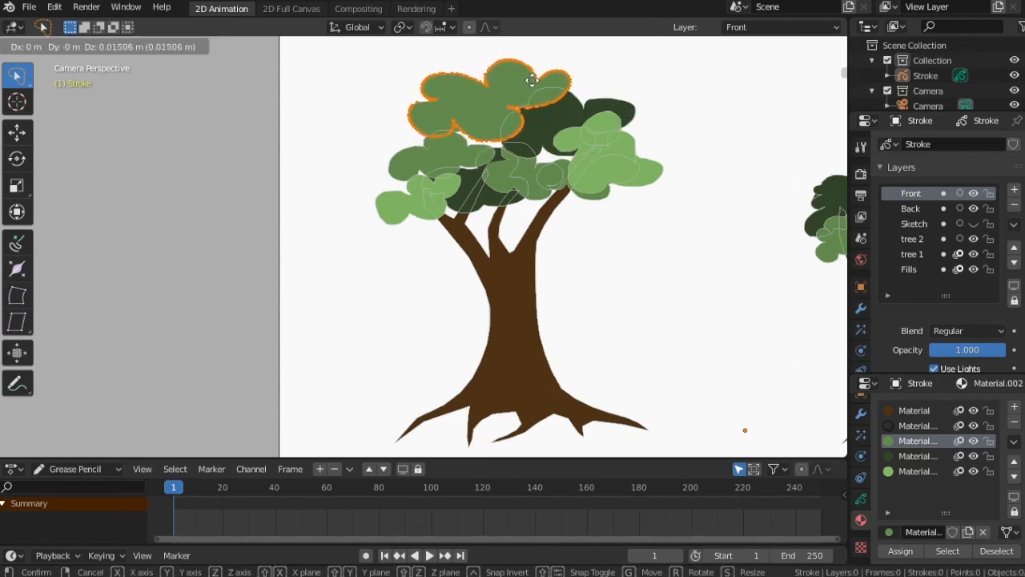
left_click(535, 82)
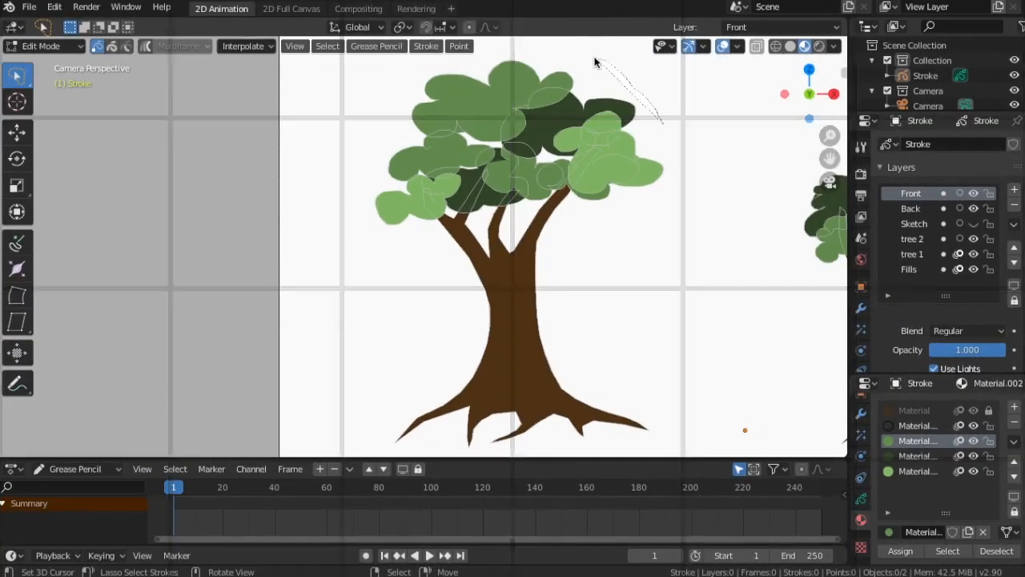
Box-select all the crown's foliage strokes, scale them up and move them into place over the branches
mouse_move(594, 62)
right_mouse_down("ctrl")
mouse_move(489, 62)
mouse_move(371, 264)
mouse_move(668, 233)
right_mouse_up("ctrl")
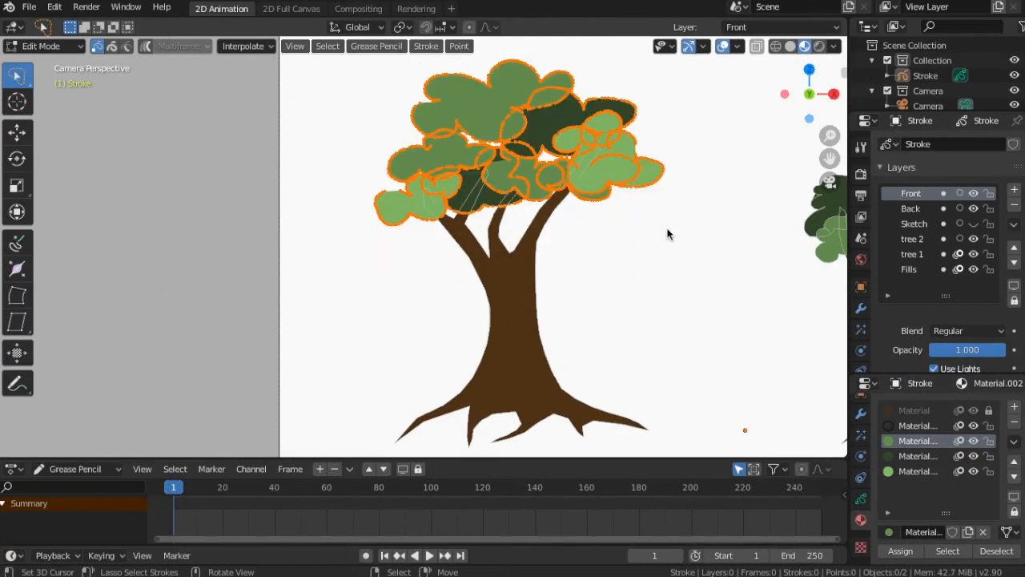
key("s")
left_click(680, 241)
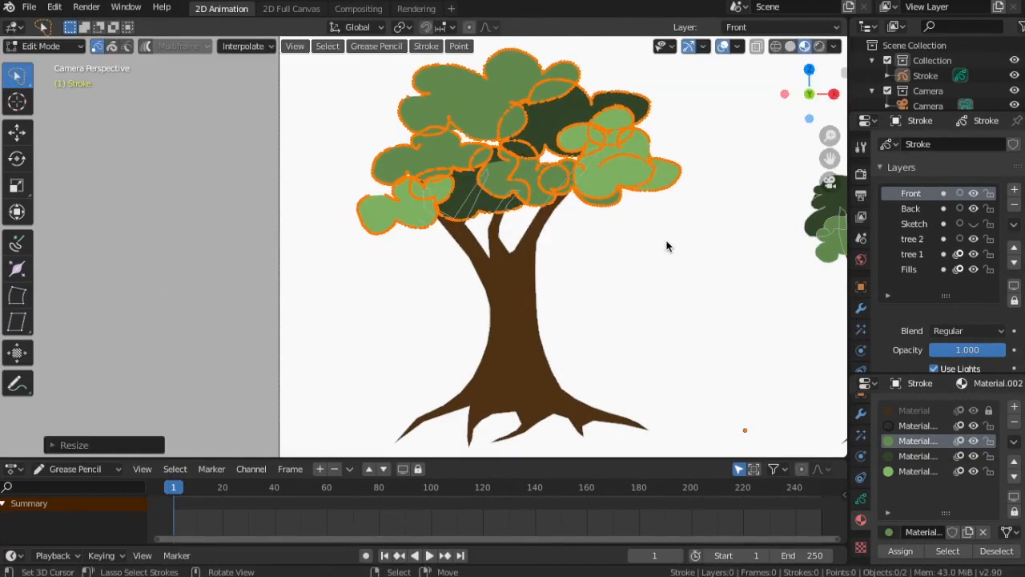
key("g")
left_click(652, 237)
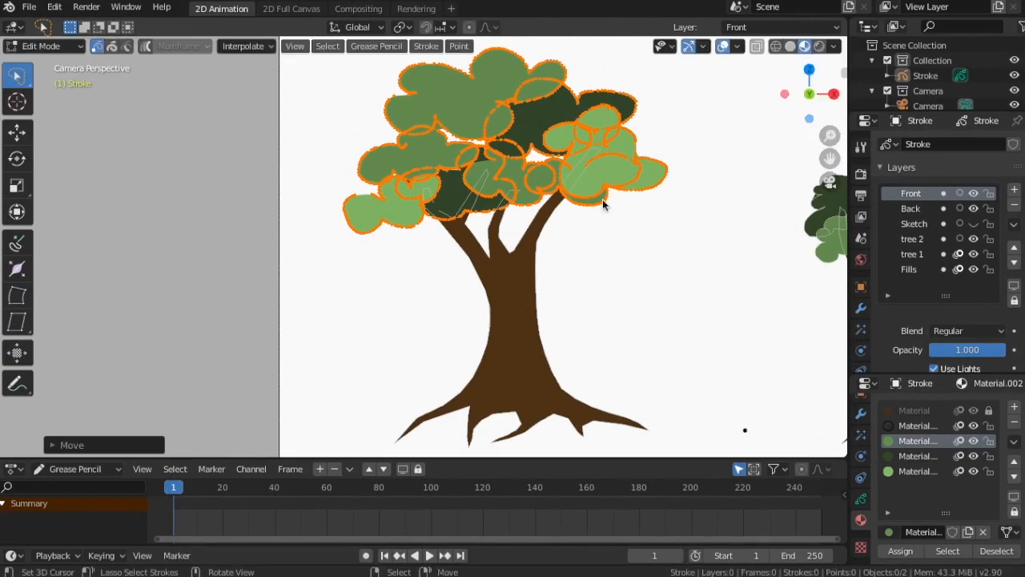
Return to Object Mode and hide the Sketch layer
left_click(48, 46)
left_click(50, 62)
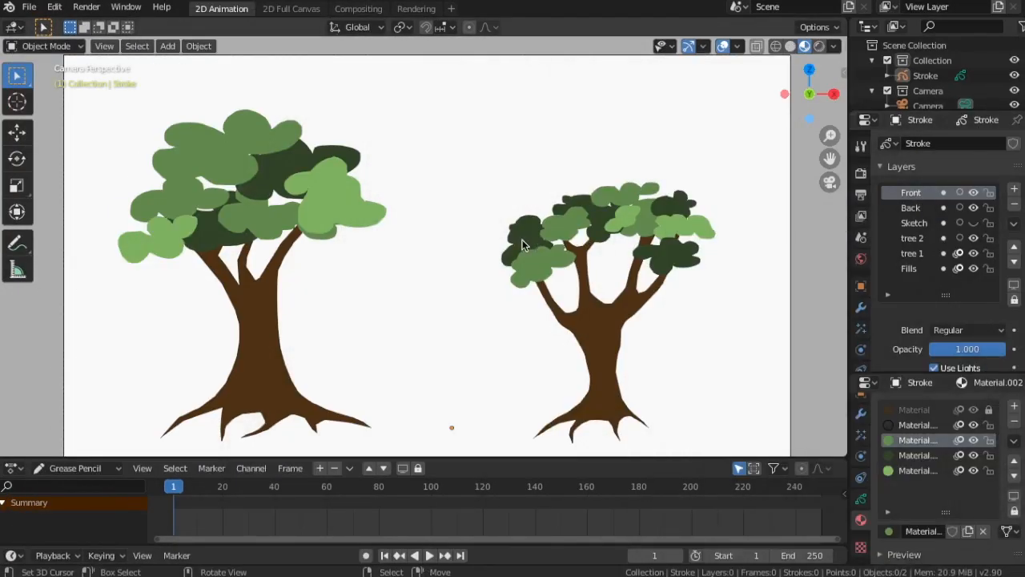
left_click(974, 223)
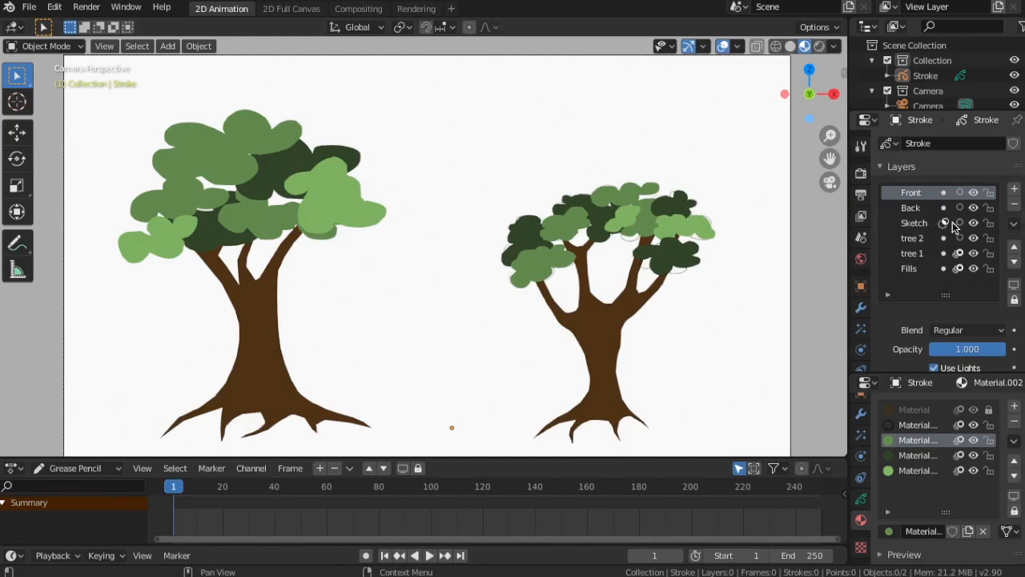
Delete the Sketch layer and make the Fills layer active
left_click(913, 226)
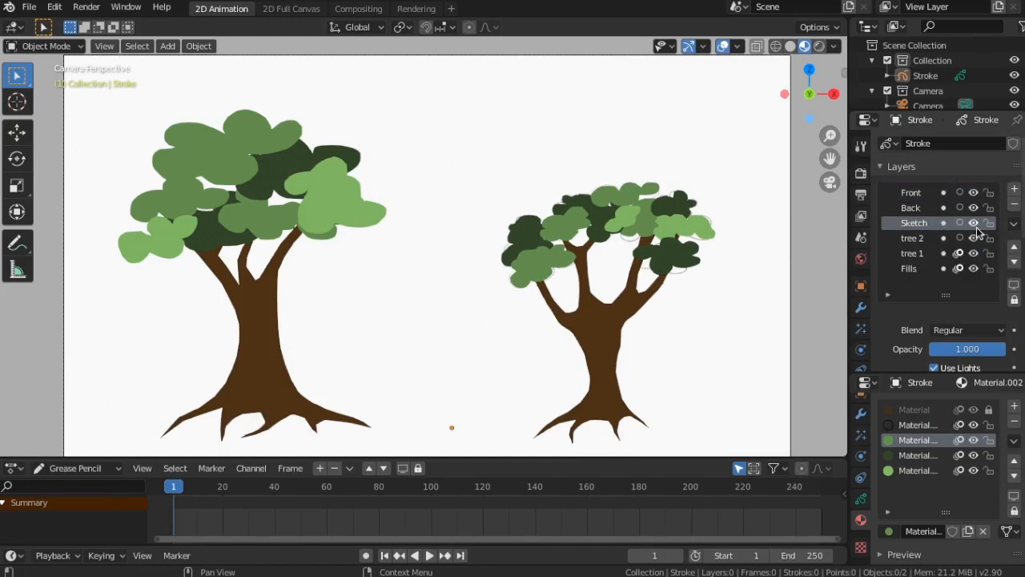
left_click(1013, 204)
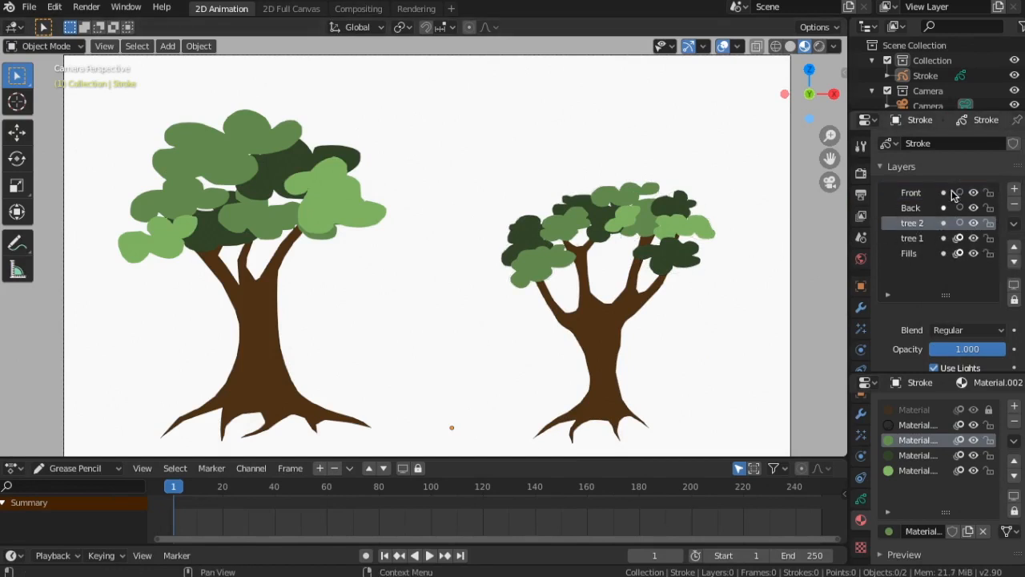
left_click(913, 253)
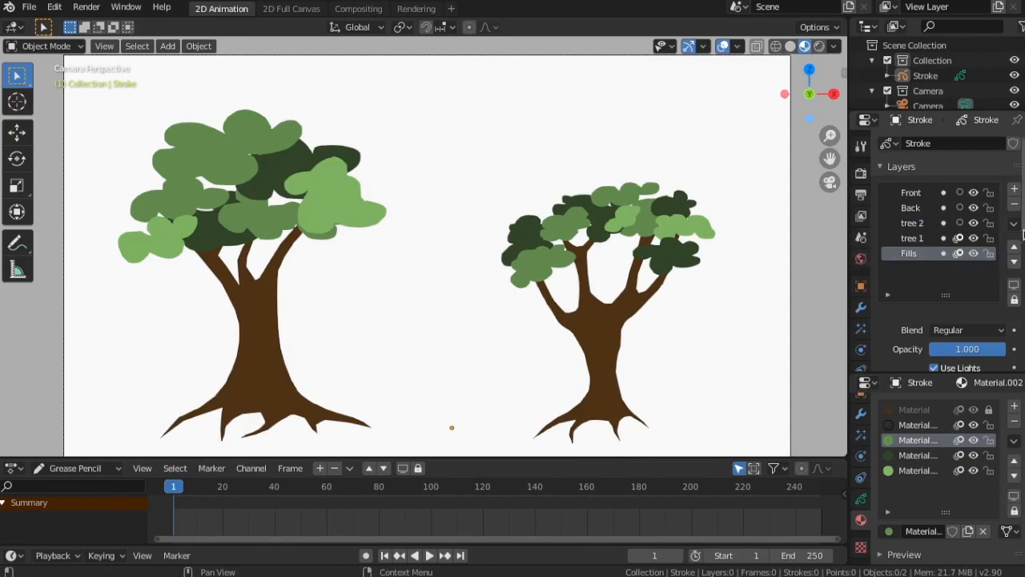
Delete the Fills layer, then toggle the Front, Back and tree 2 layers off and on to check each one
left_click(1014, 204)
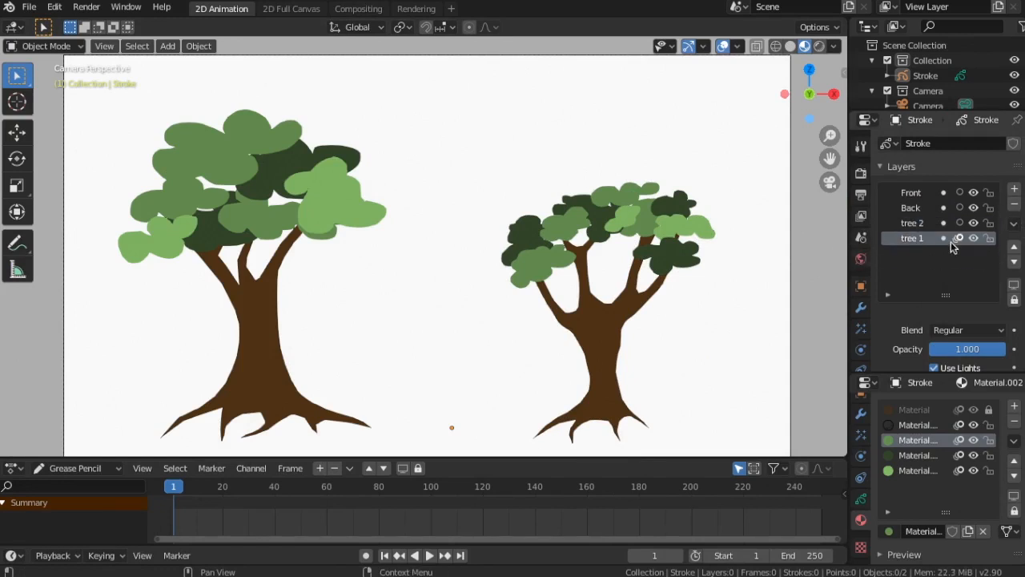
left_click(973, 193)
left_click(973, 193)
left_click(974, 208)
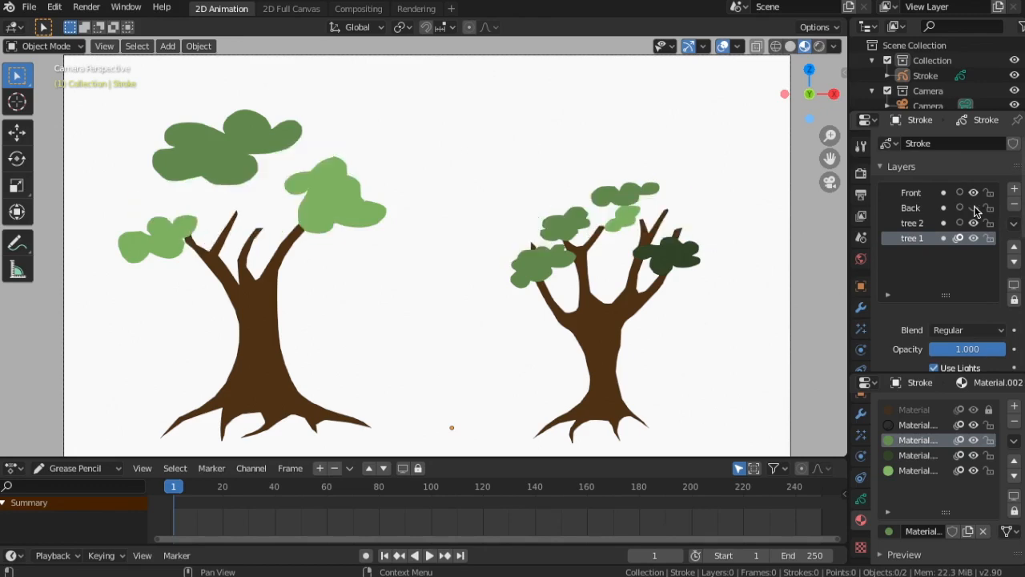
left_click(974, 208)
left_click(974, 223)
left_click(974, 223)
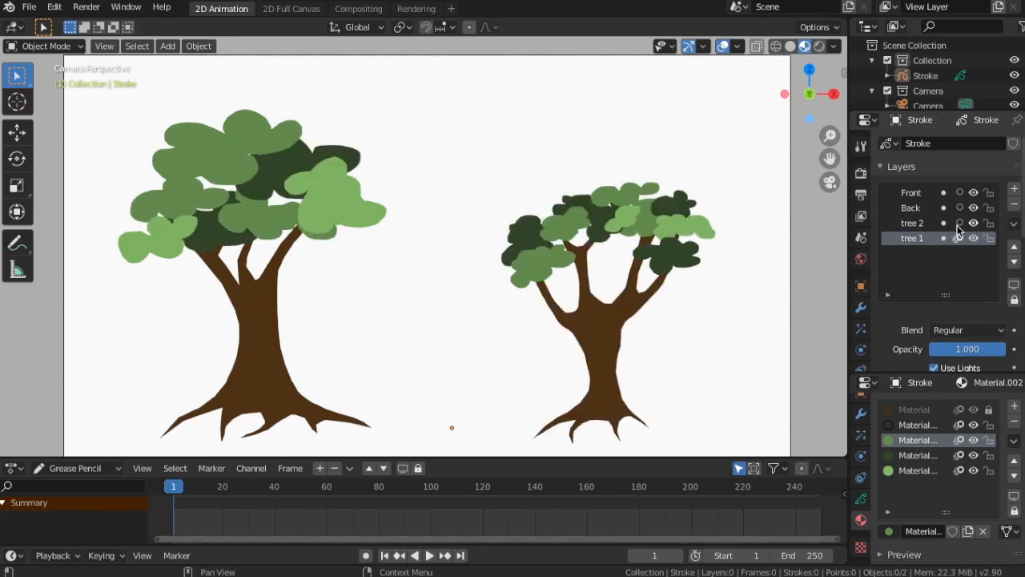
Rename the Grease Pencil object Stroke to trees
scroll(489, 275, "up", 2)
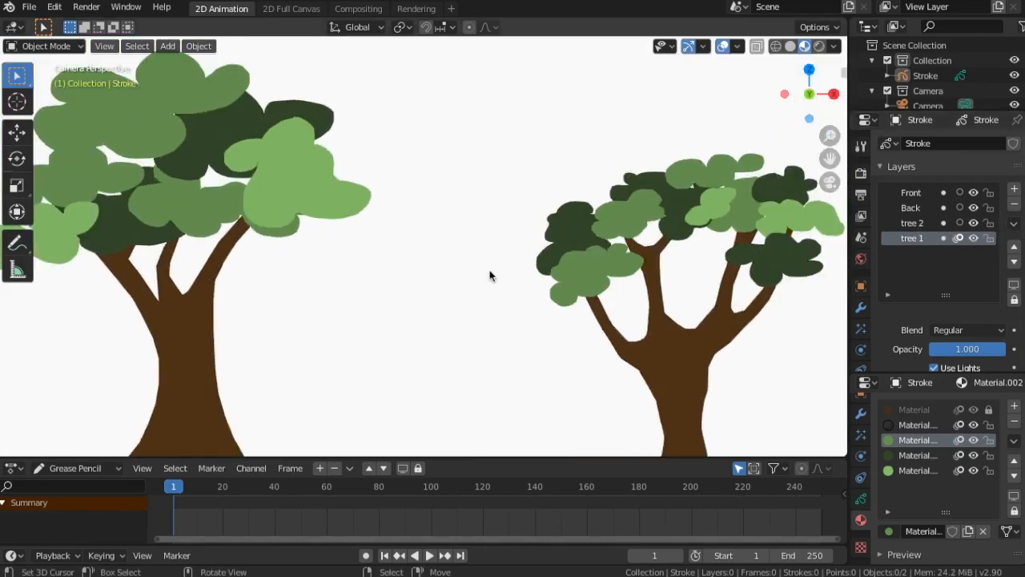
scroll(460, 272, "down", 2)
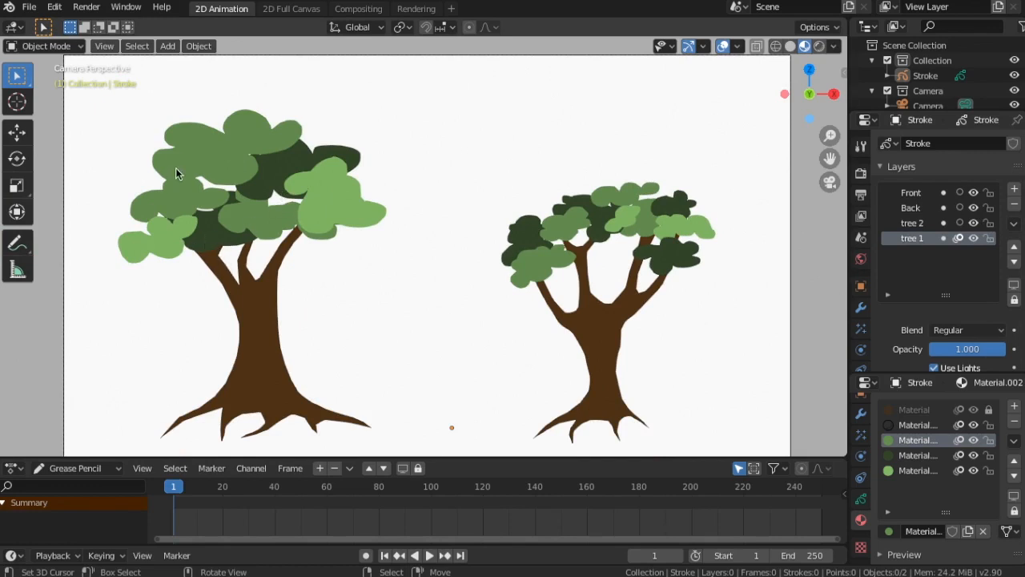
left_click(44, 46)
left_click(931, 80)
double_click(930, 78)
key("BackSpace")
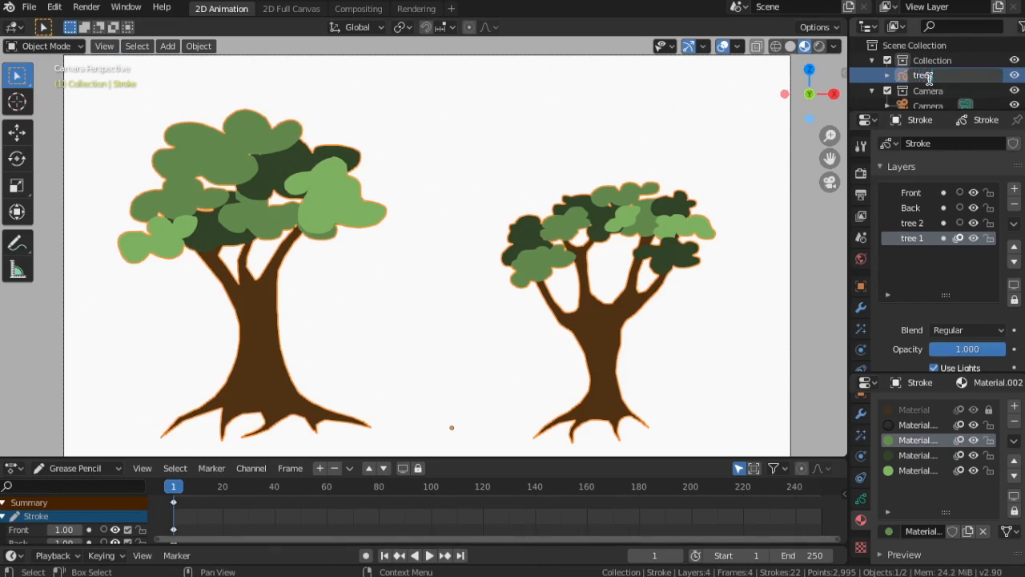
type("trees")
key("Return")
Hide and show the trees object, then switch it into Edit Mode
left_click(1014, 75)
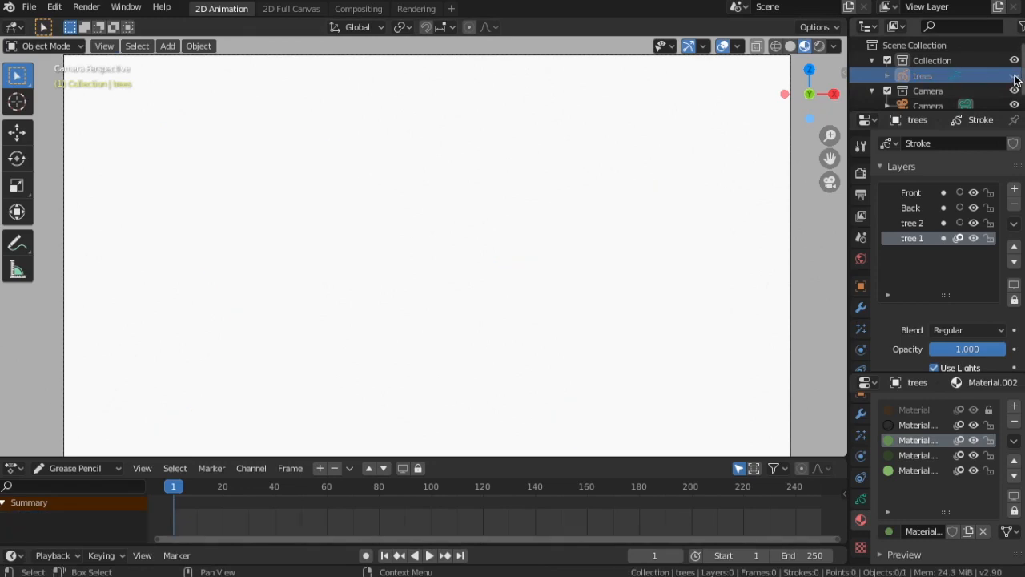
left_click(1014, 75)
left_click(48, 45)
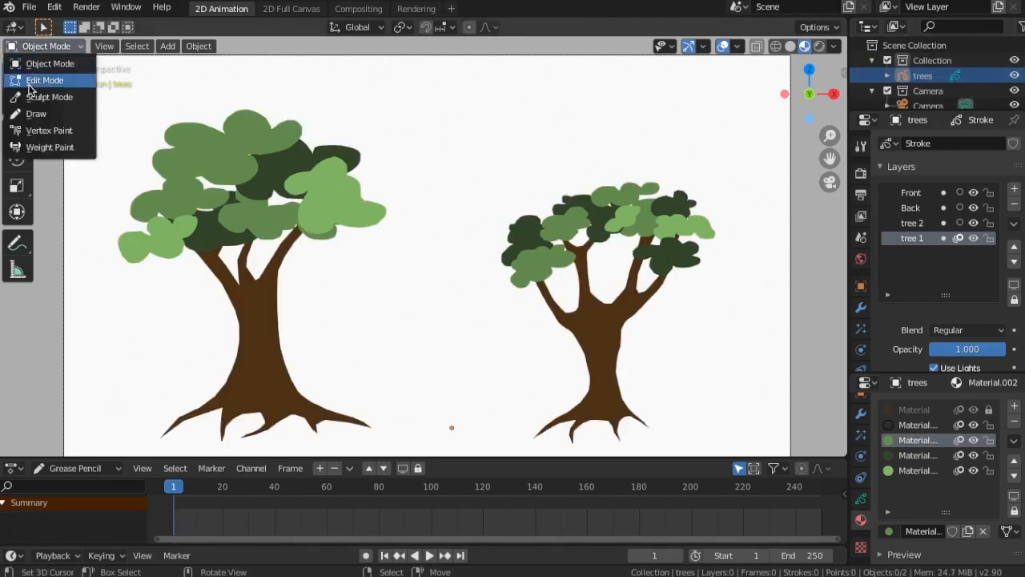
left_click(44, 78)
scroll(283, 231, "up", 1)
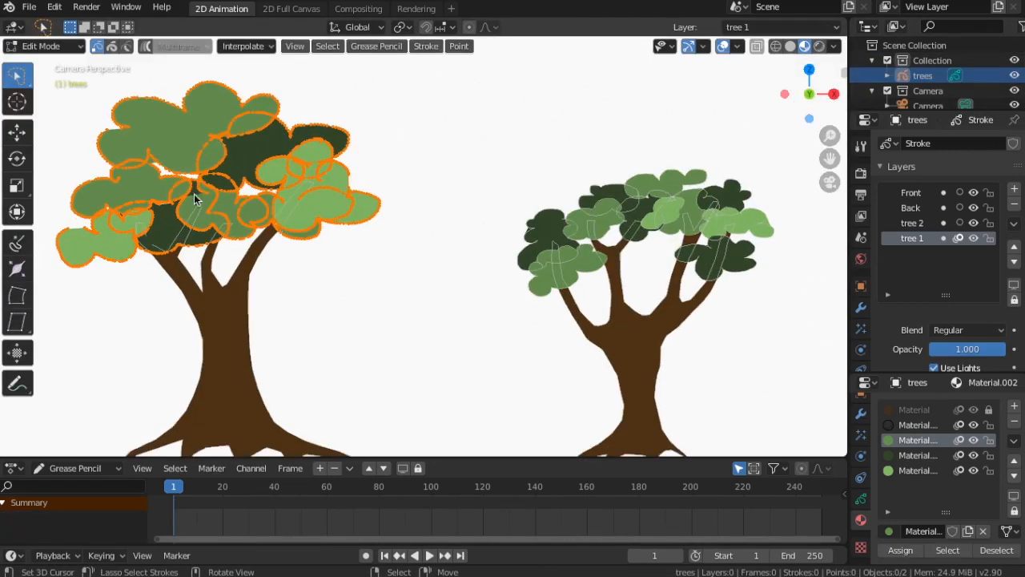
Select the whole dark green foliage stroke on the left tree and move it up slightly
left_click(189, 248)
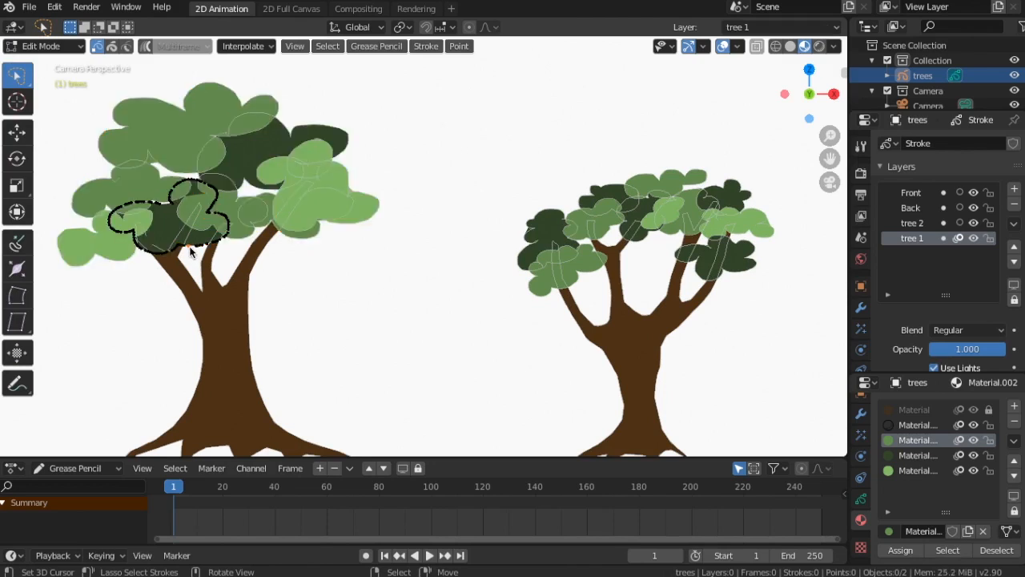
key("l")
key("g")
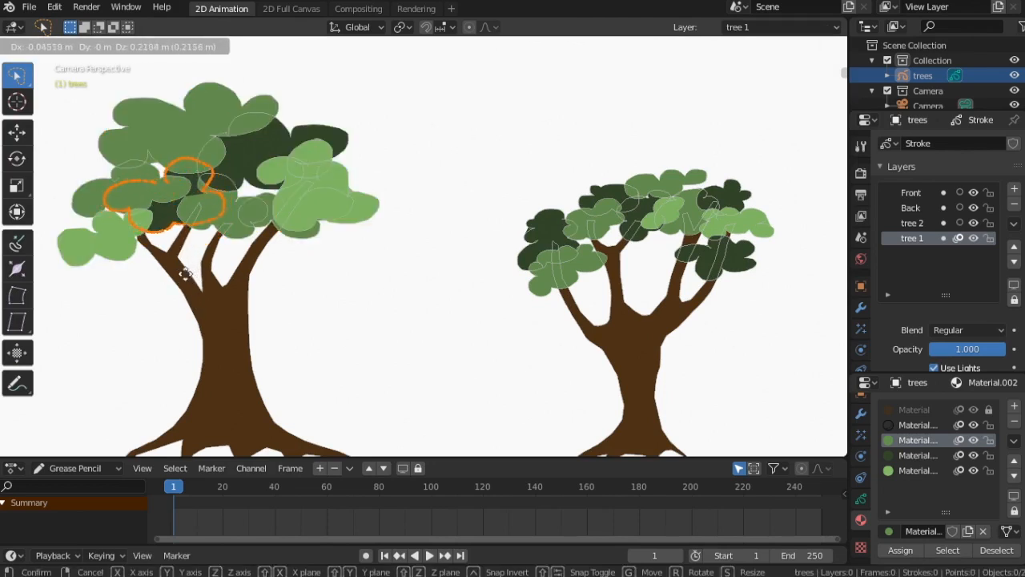
left_click(182, 271)
Select the light green stroke at the left edge of the crown and move it up onto the branch
left_click(122, 261)
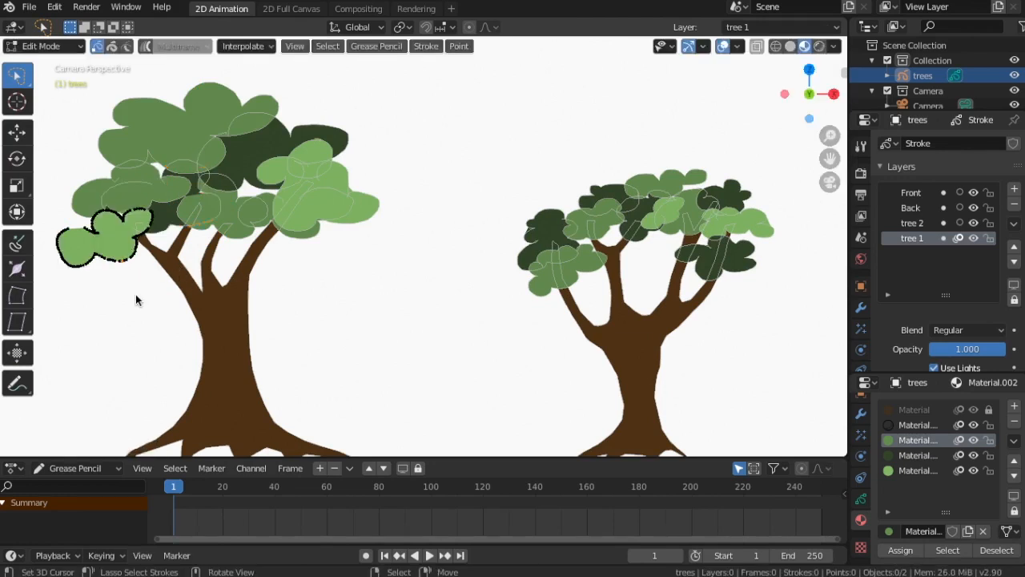
key("ctrl+l")
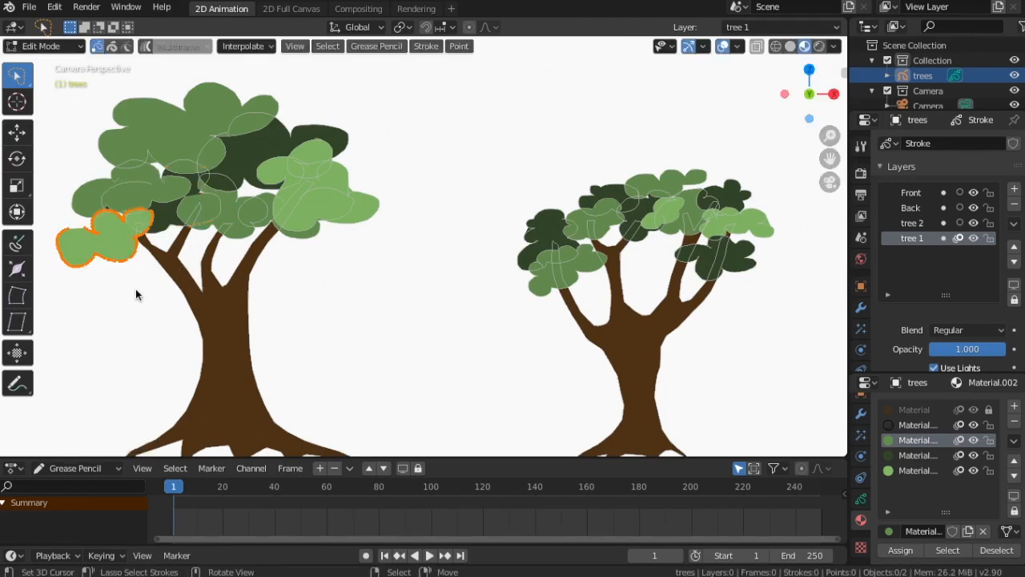
key("g")
left_click(146, 266)
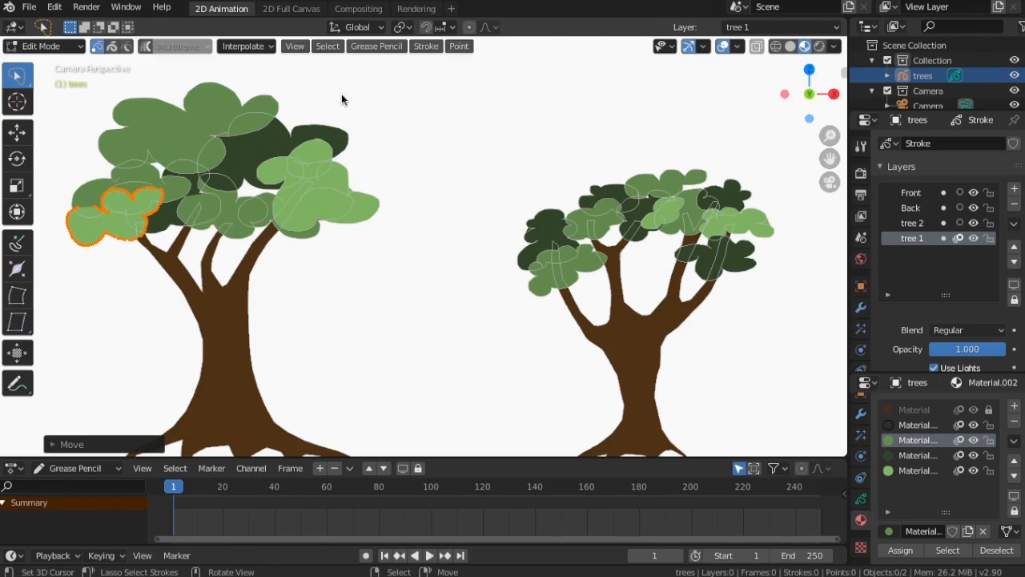
Select the medium green stroke in the crown's middle and move it down over the branches
right_click(243, 235)
key("ctrl+l")
key("g")
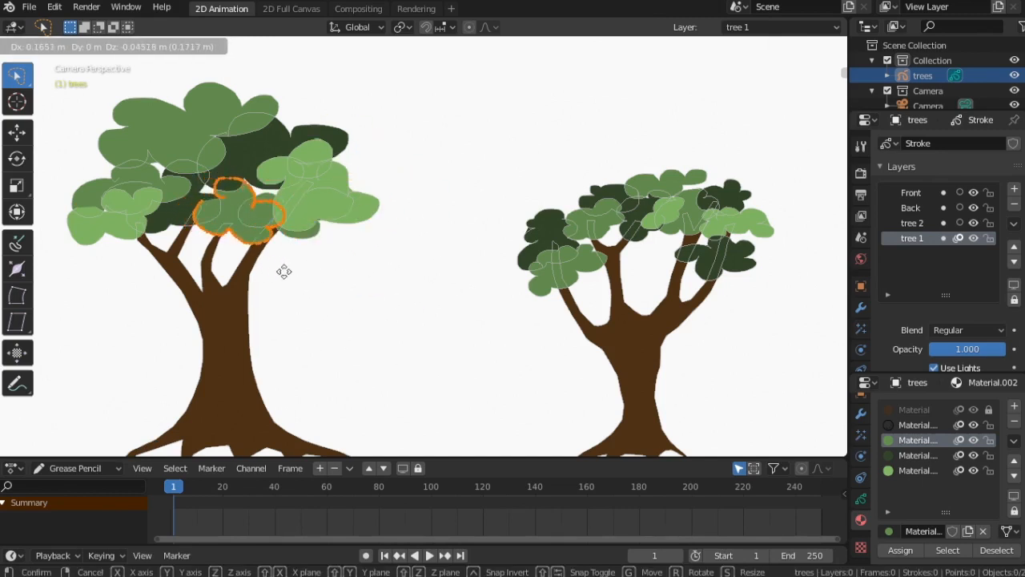
left_click(275, 274)
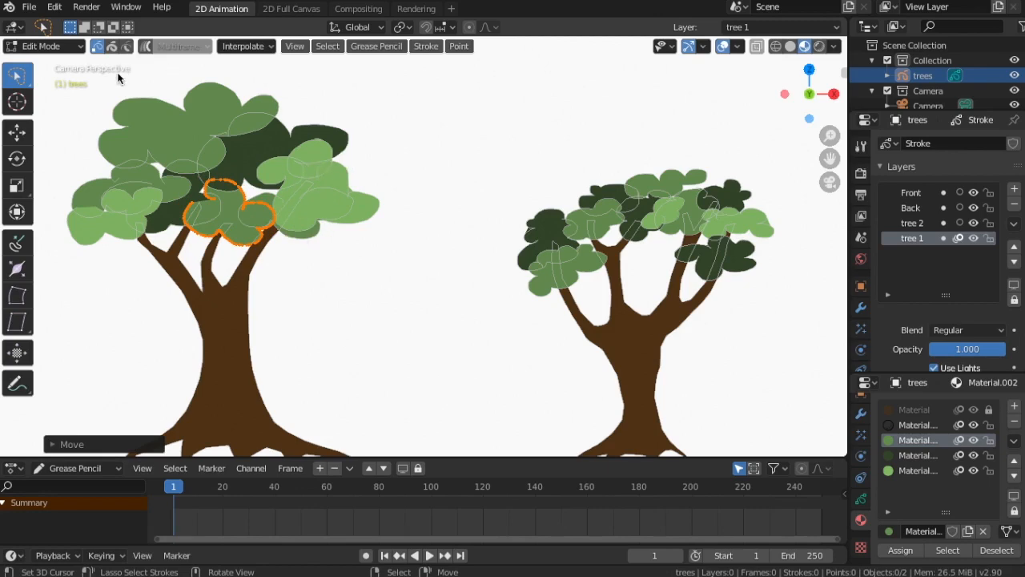
Switch the trees object to Draw mode
left_click(80, 48)
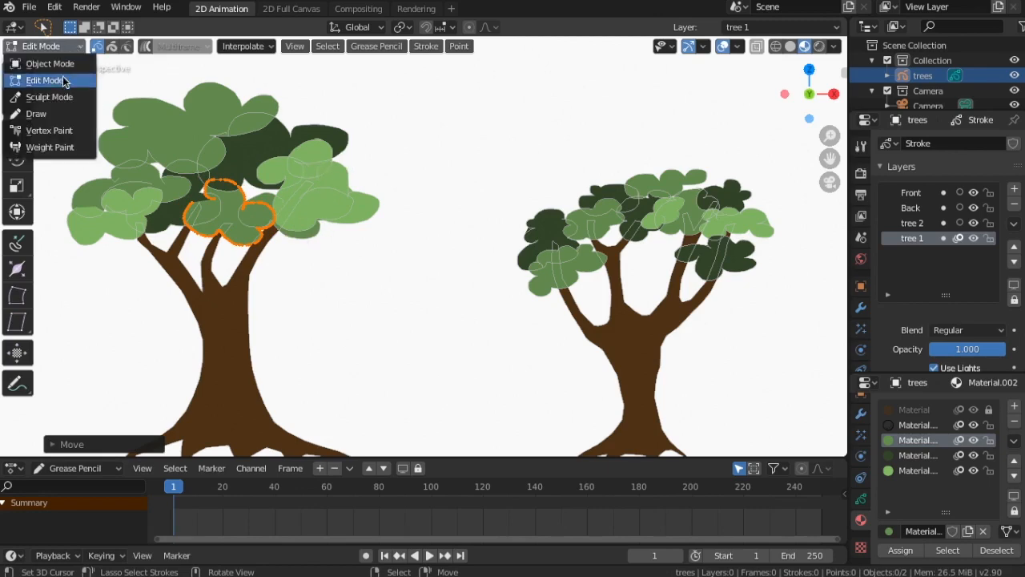
left_click(36, 113)
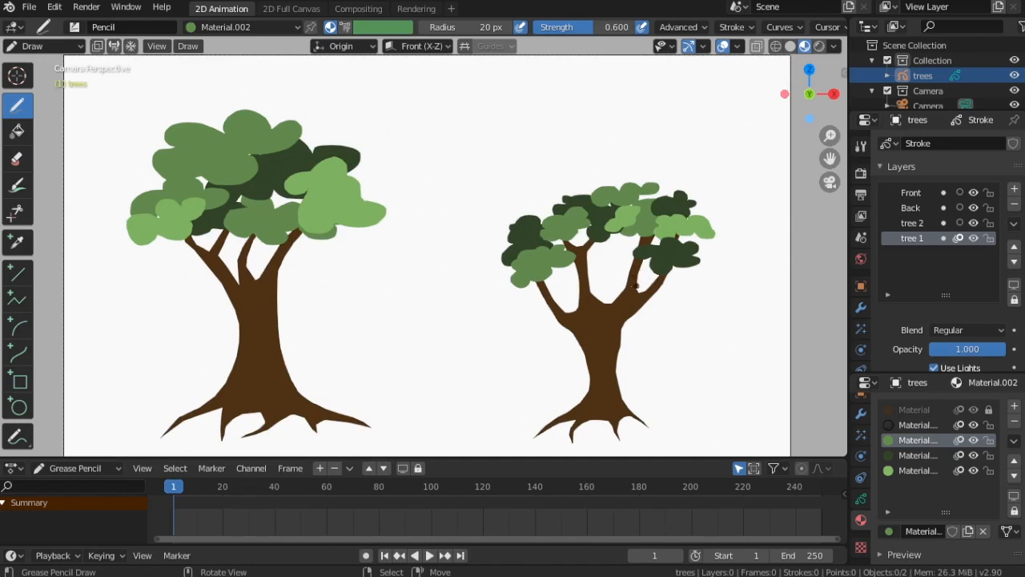
scroll(580, 288, "up", 2)
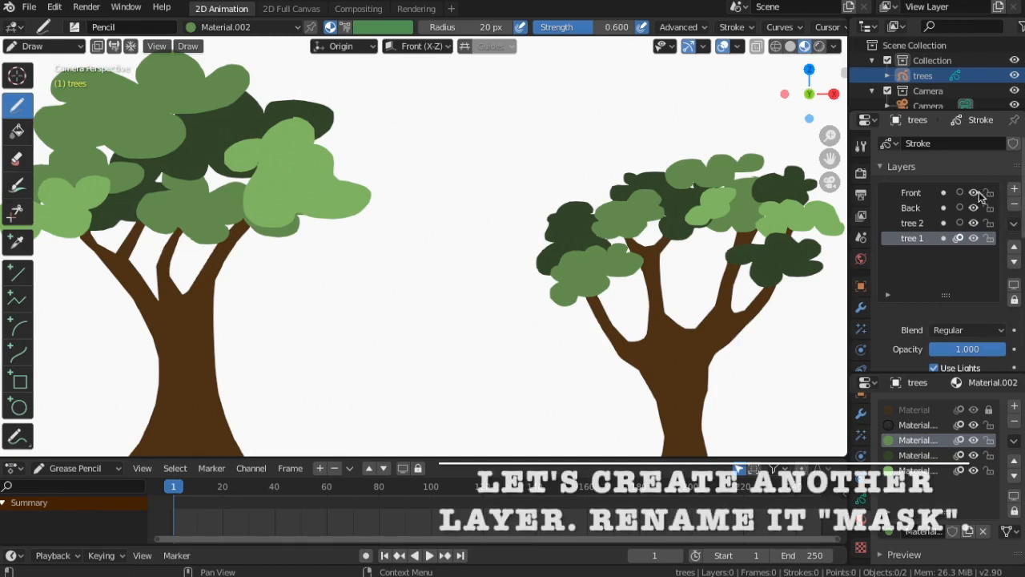
Add a new layer and rename it Mask
left_click(1013, 190)
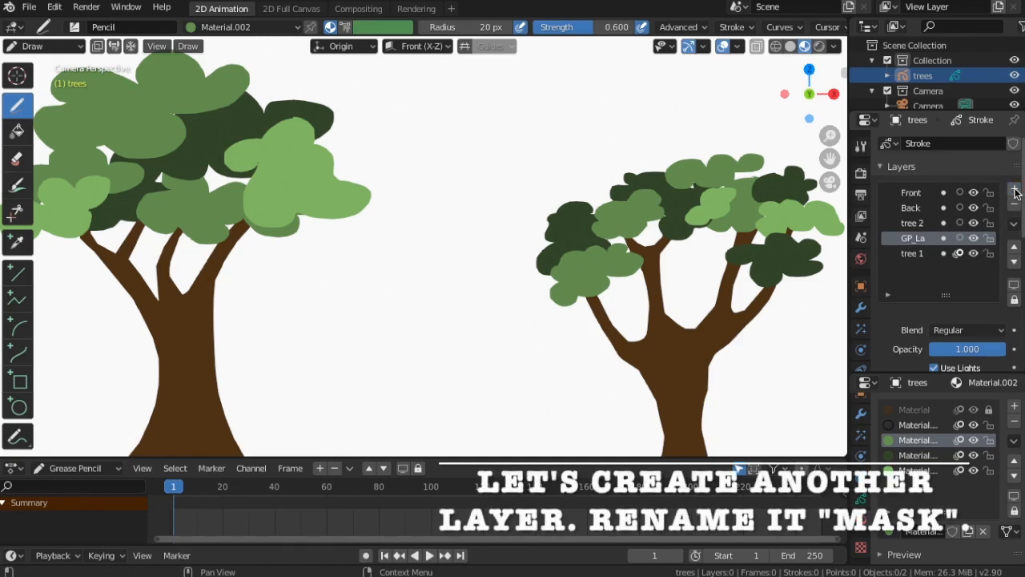
double_click(915, 239)
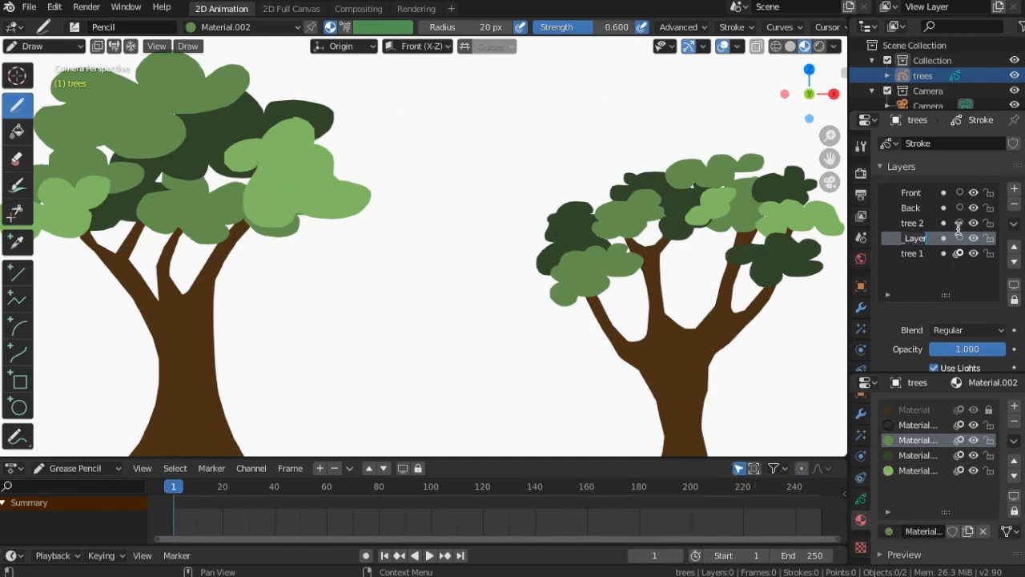
key("BackSpace")
type("Mask")
Move the Mask layer to the top of the layer list and unlock the first material
left_click(1015, 247)
left_click(1015, 247)
left_click(1015, 246)
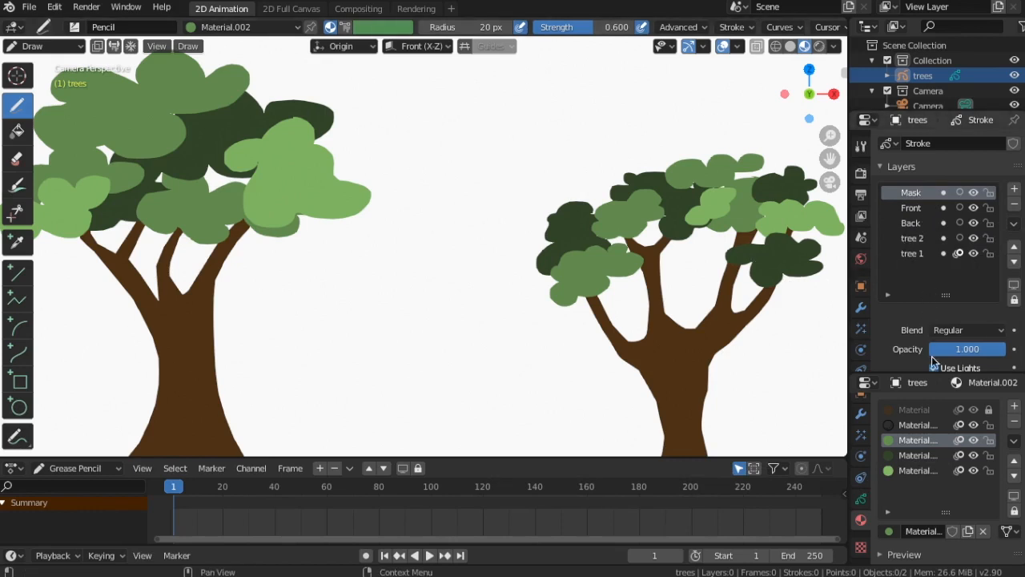
left_click(990, 410)
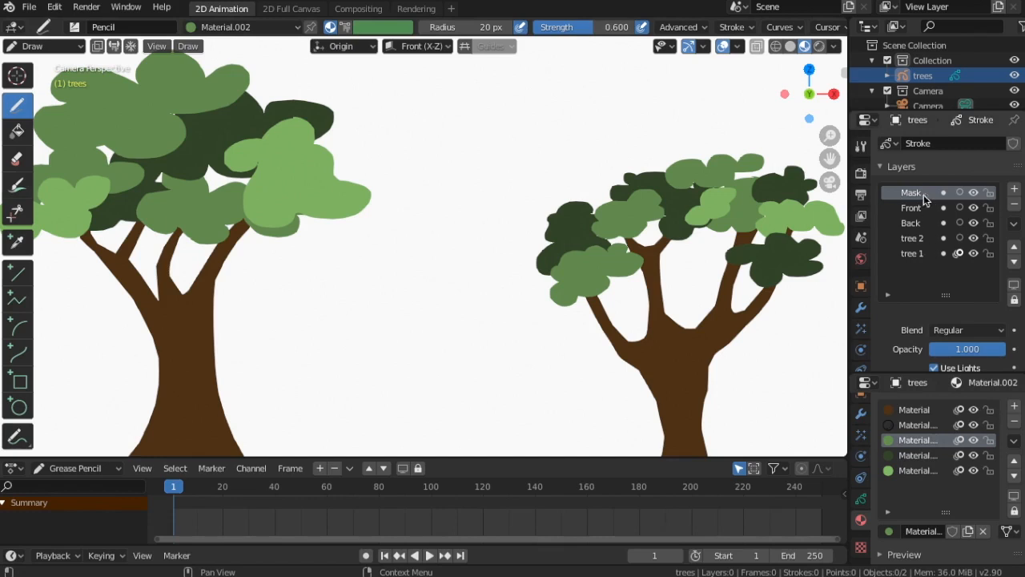
Enable Masks for the Mask layer and expand its mask list
scroll(945, 308, "down", 3)
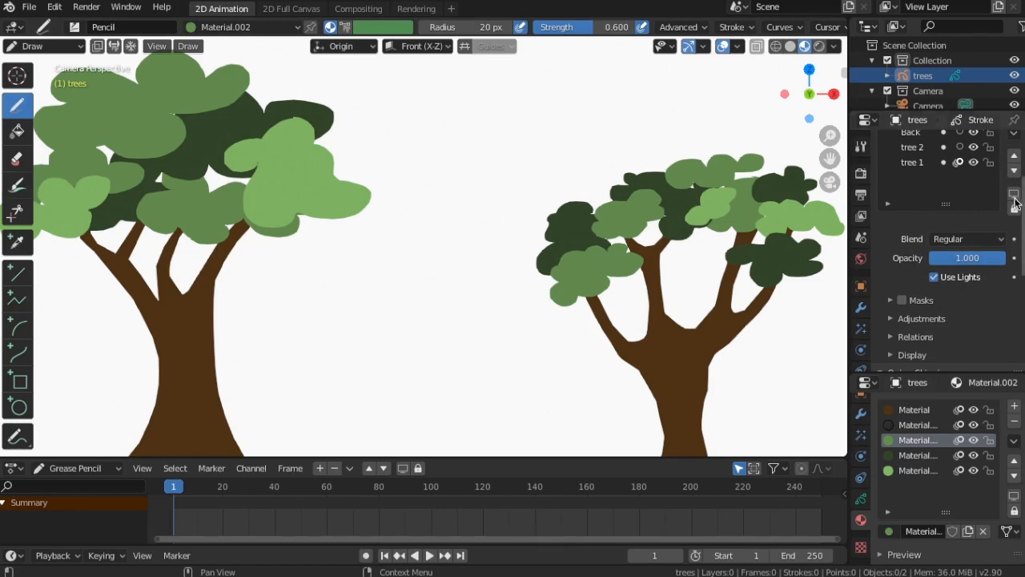
scroll(957, 176, "up", 3)
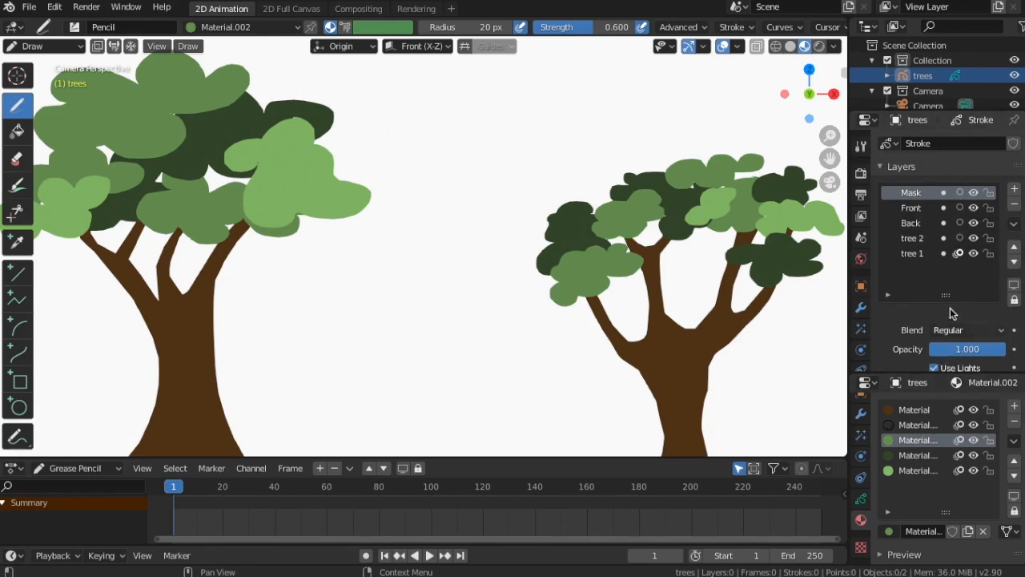
scroll(925, 319, "down", 3)
scroll(925, 318, "down", 1)
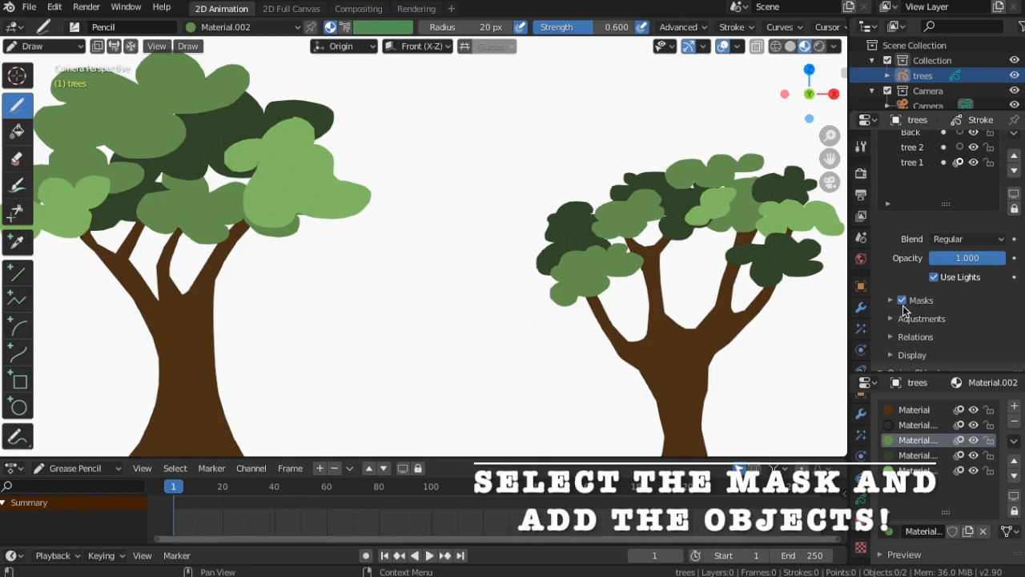
scroll(903, 310, "down", 2)
left_click(890, 239)
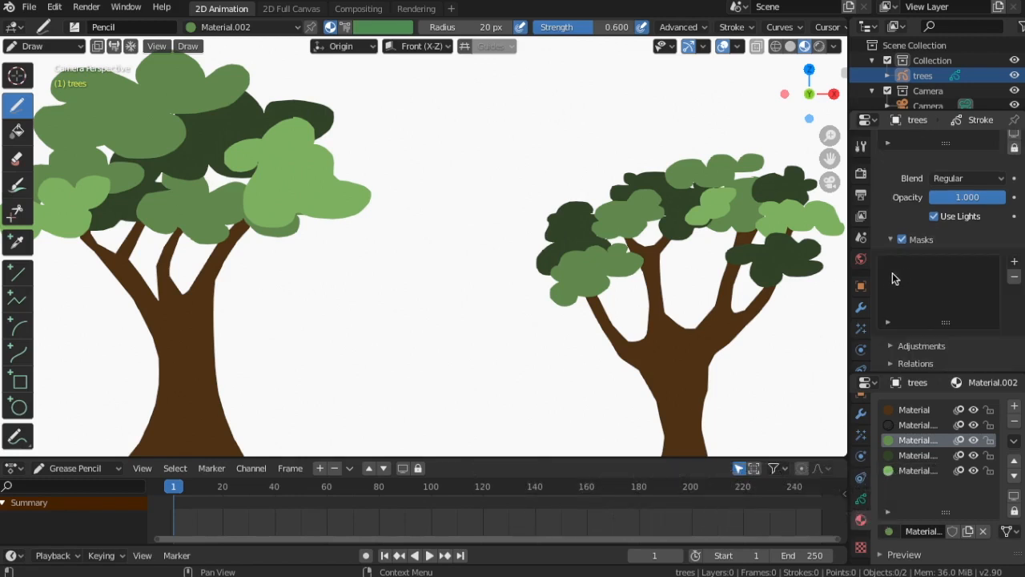
Add the tree 1 layer to the Mask layer's mask list
left_click(1011, 263)
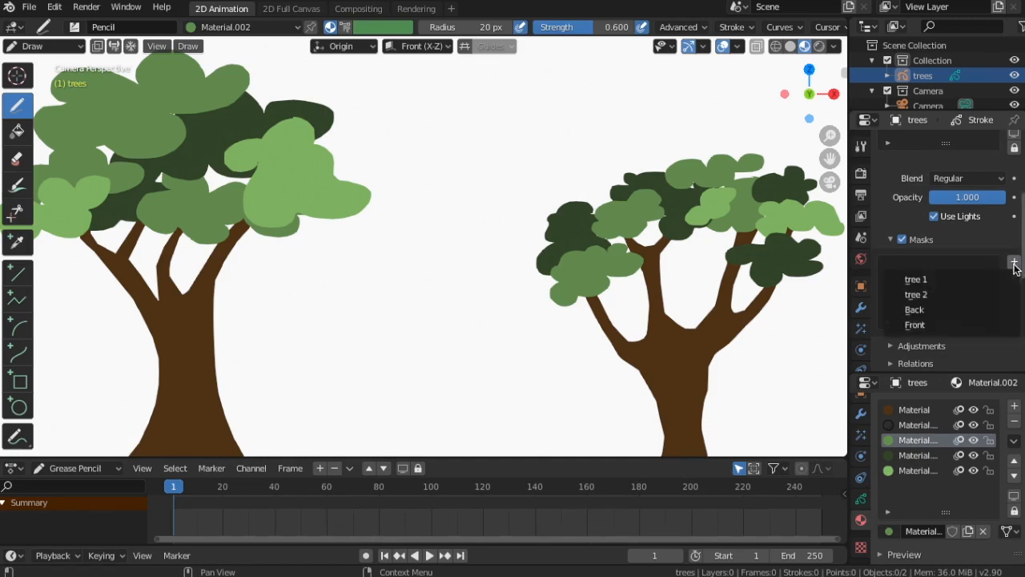
left_click(929, 279)
scroll(965, 192, "up", 4)
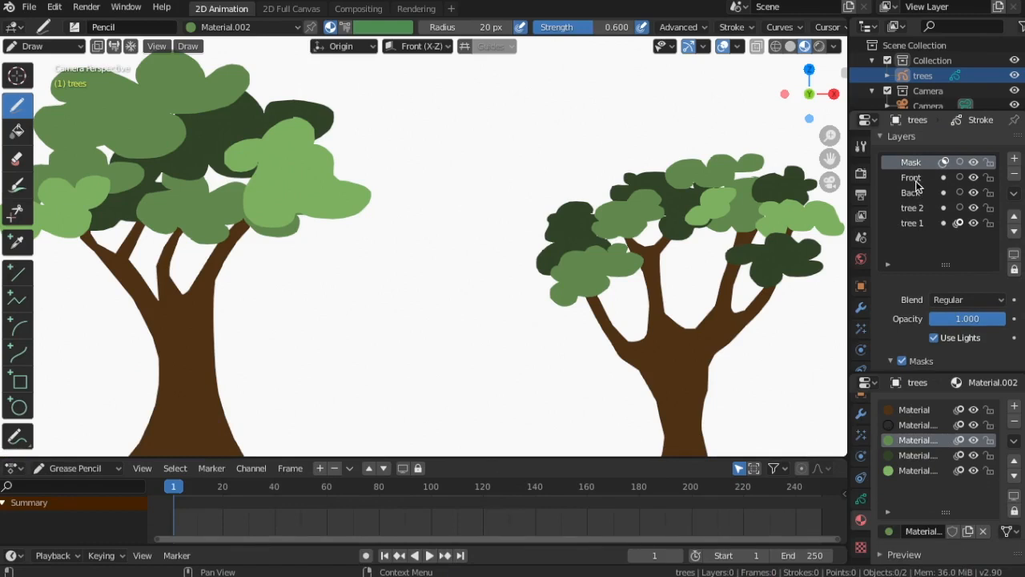
scroll(929, 295, "down", 5)
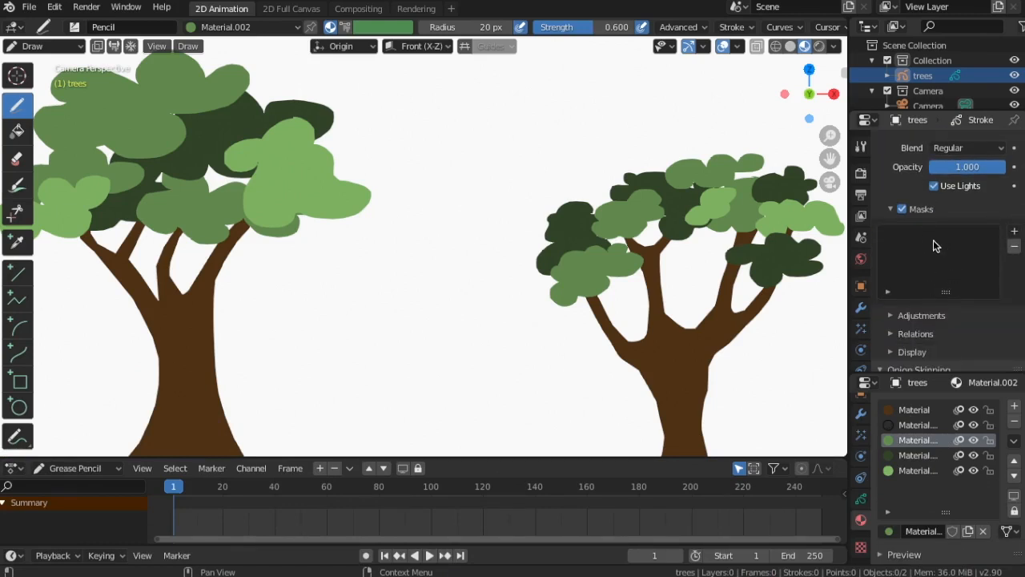
left_click(1016, 232)
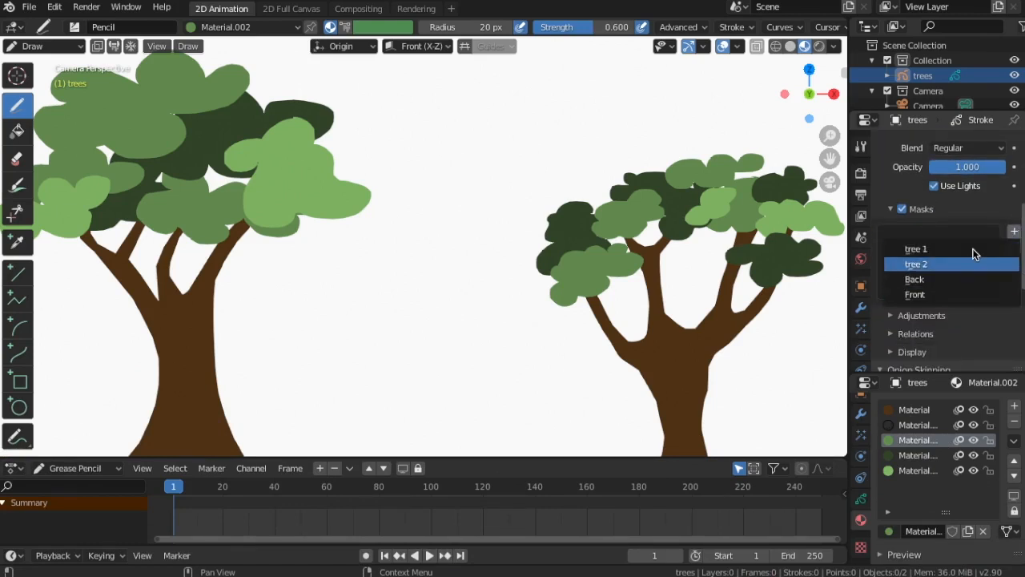
left_click(920, 250)
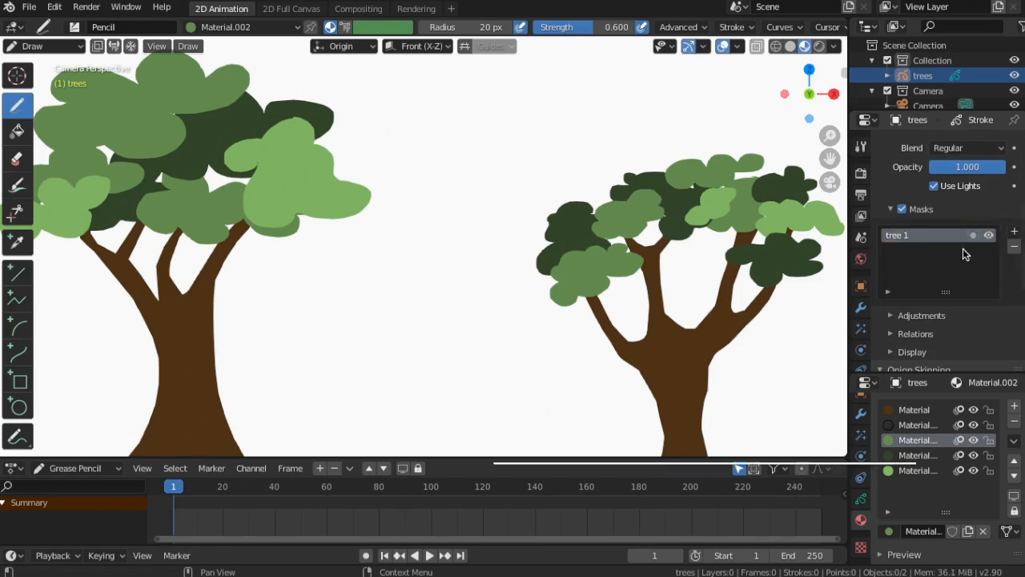
Add the tree 2 layer to the Mask layer's mask list
left_click(1016, 233)
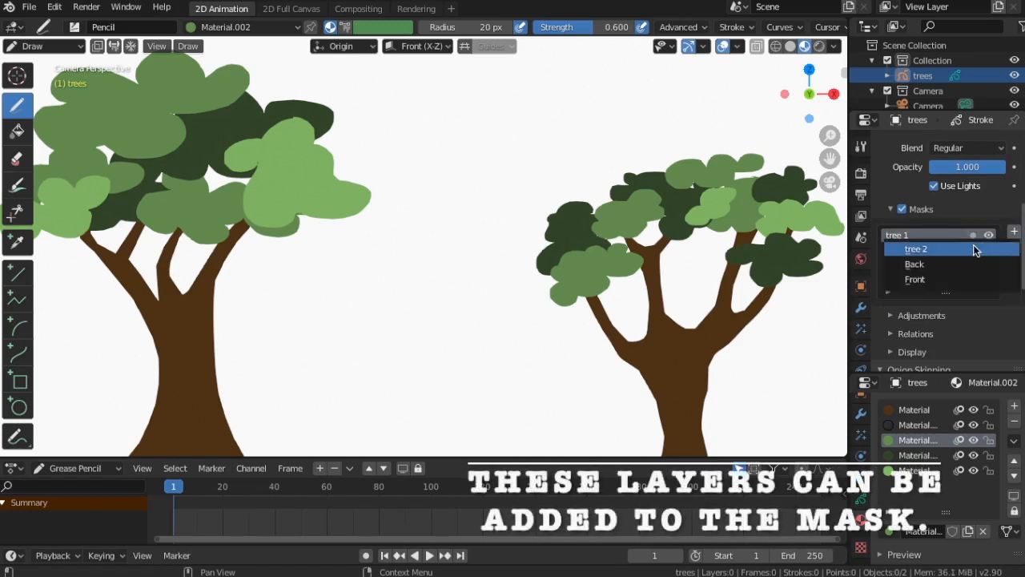
left_click(925, 249)
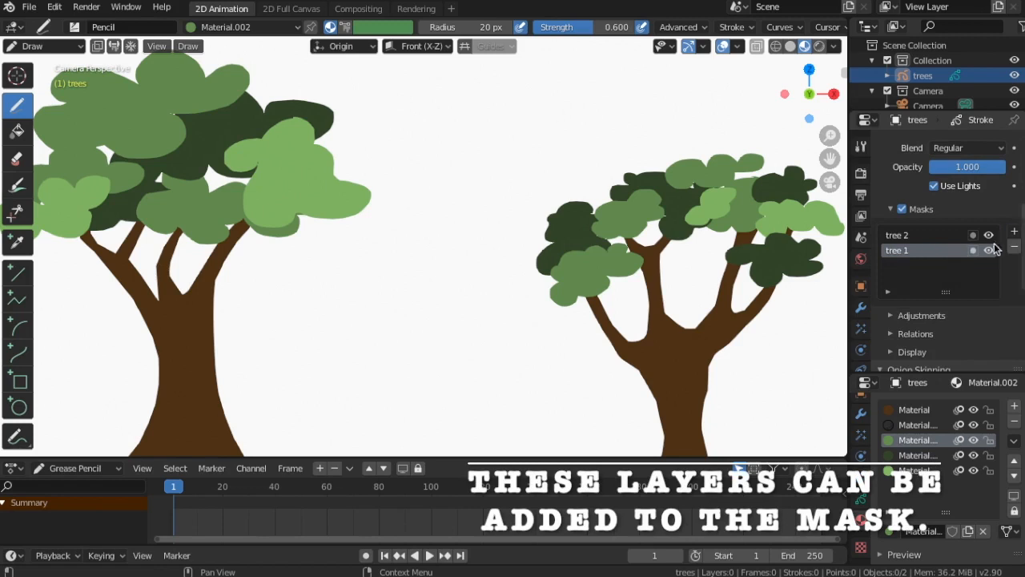
Add the Back layer to the Mask layer's mask list
left_click(1016, 233)
left_click(921, 249)
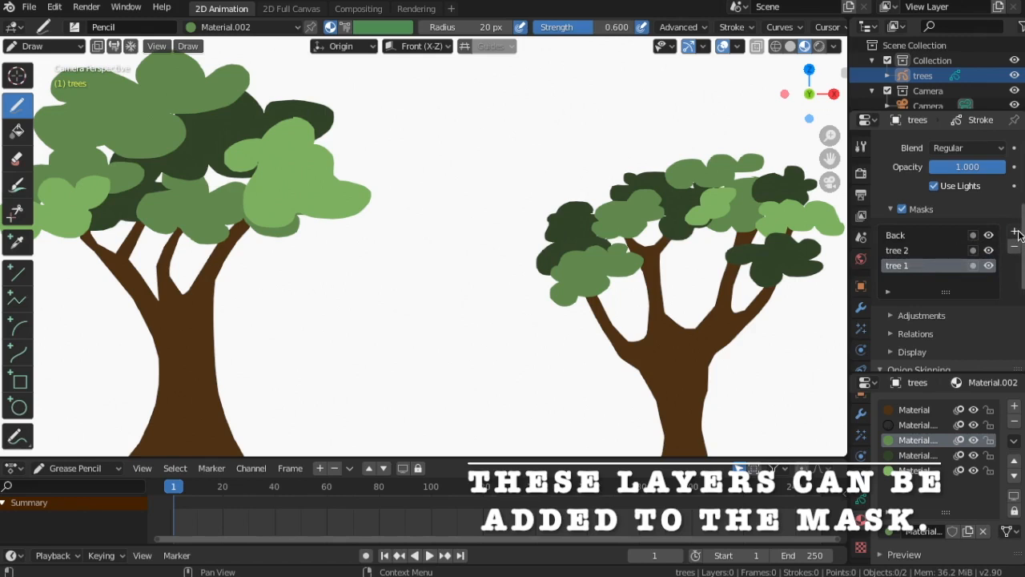
Add the Front layer to the mask list and select it there
left_click(1015, 233)
left_click(938, 250)
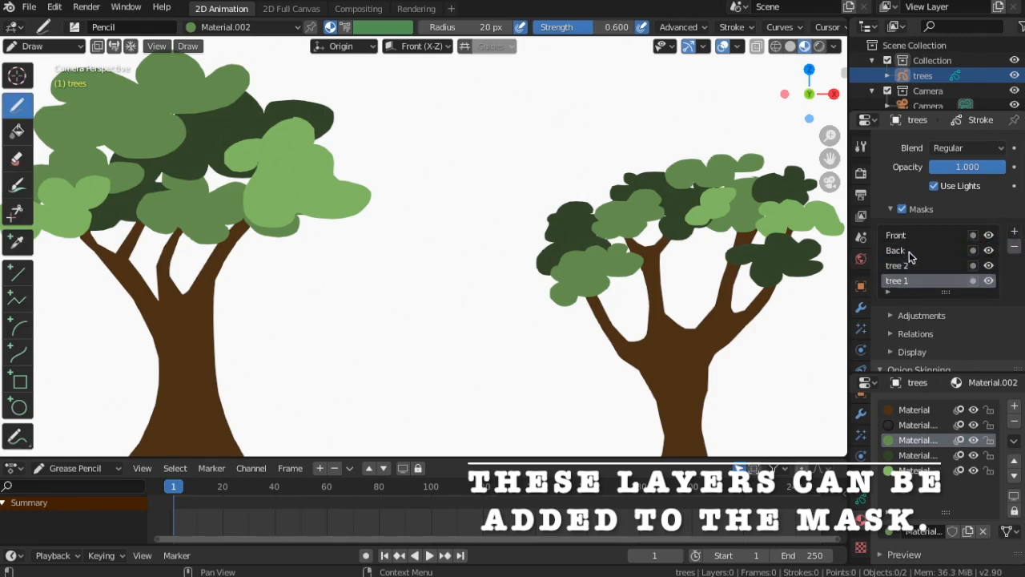
scroll(911, 278, "up", 2)
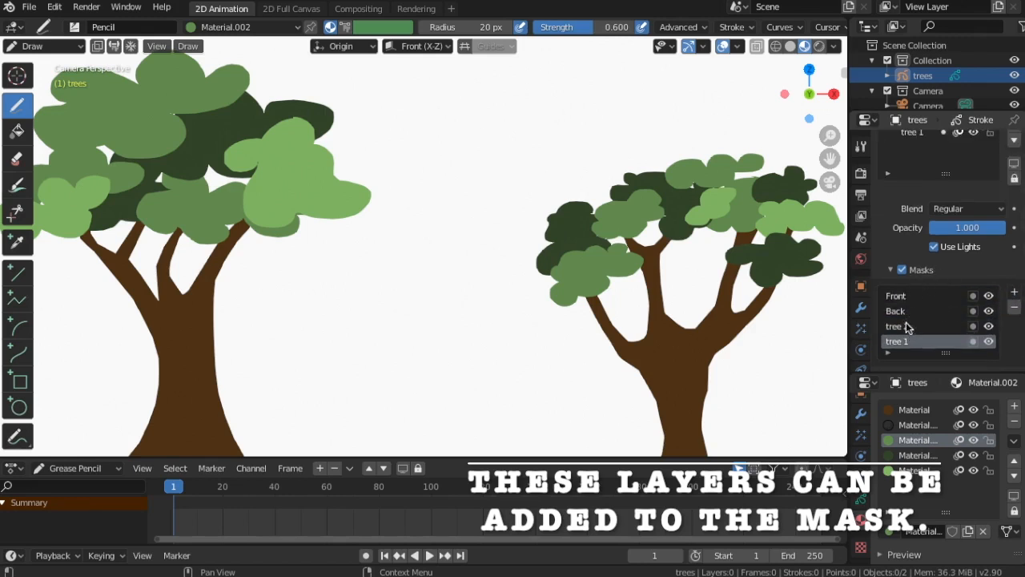
left_click(918, 298)
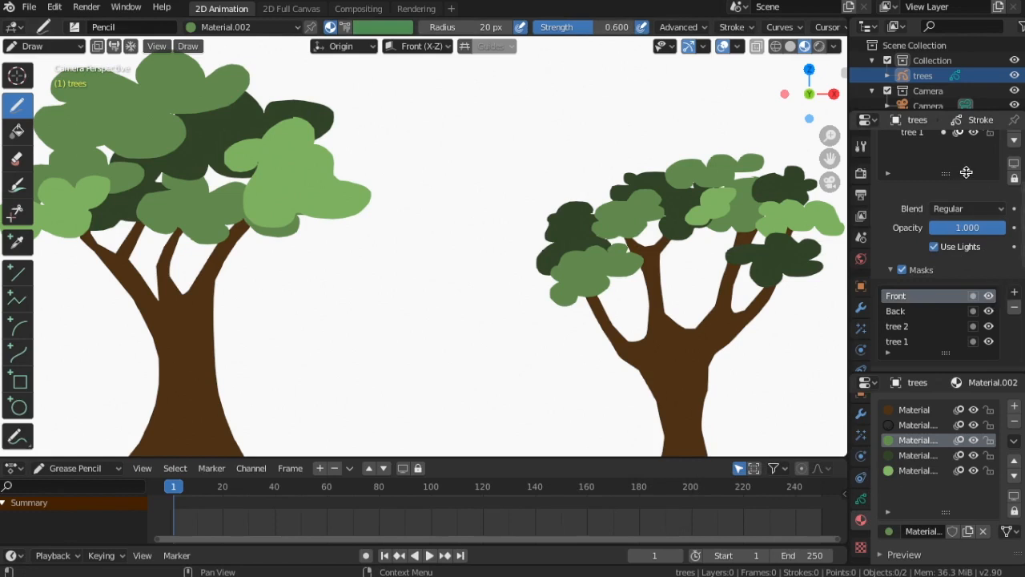
Hide the Back, tree 2 and tree 1 layers and show them again
scroll(967, 176, "up", 3)
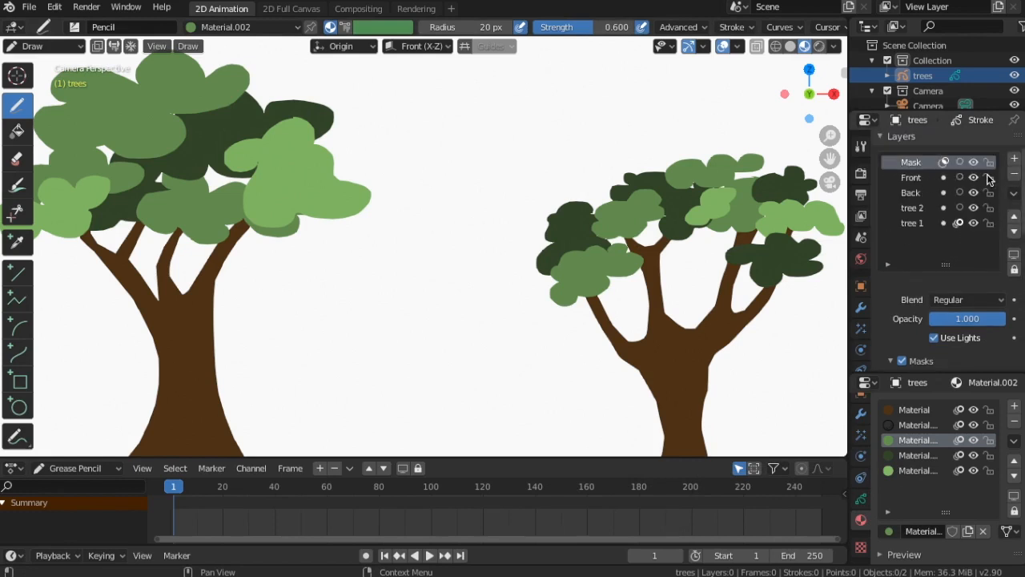
left_click_drag(974, 193, 973, 228)
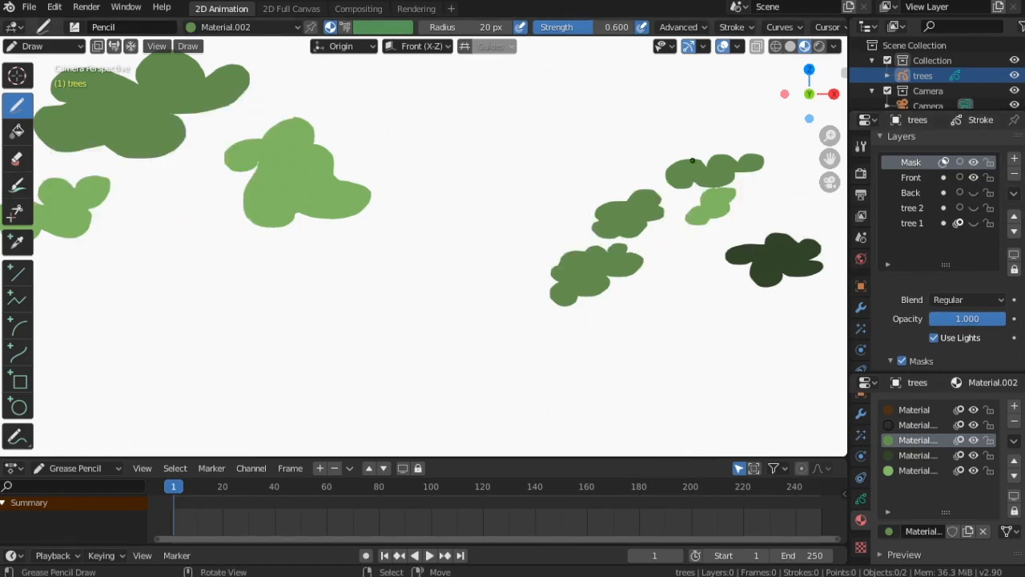
left_click(974, 193)
left_click_drag(973, 207, 973, 223)
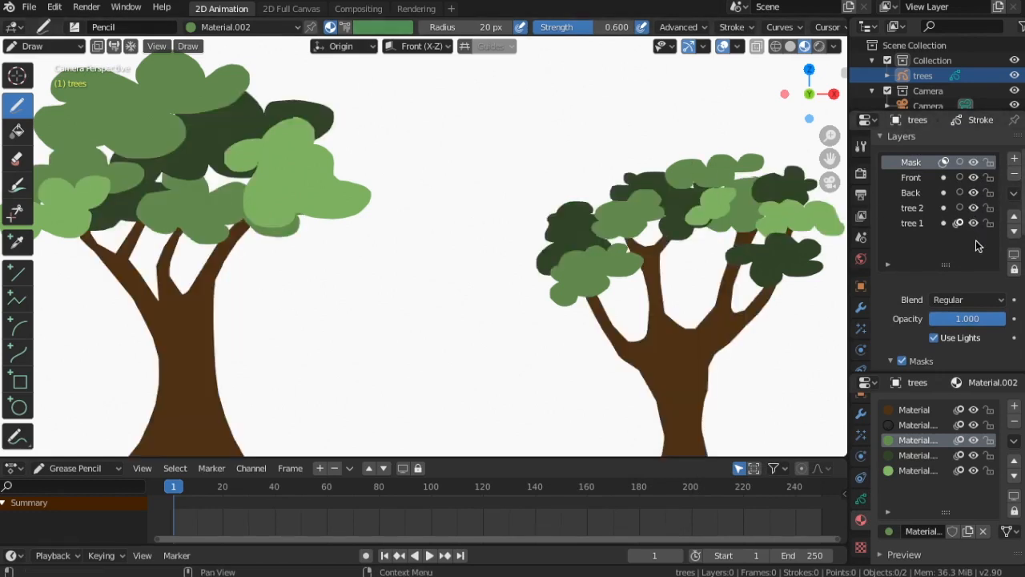
scroll(651, 218, "down", 3)
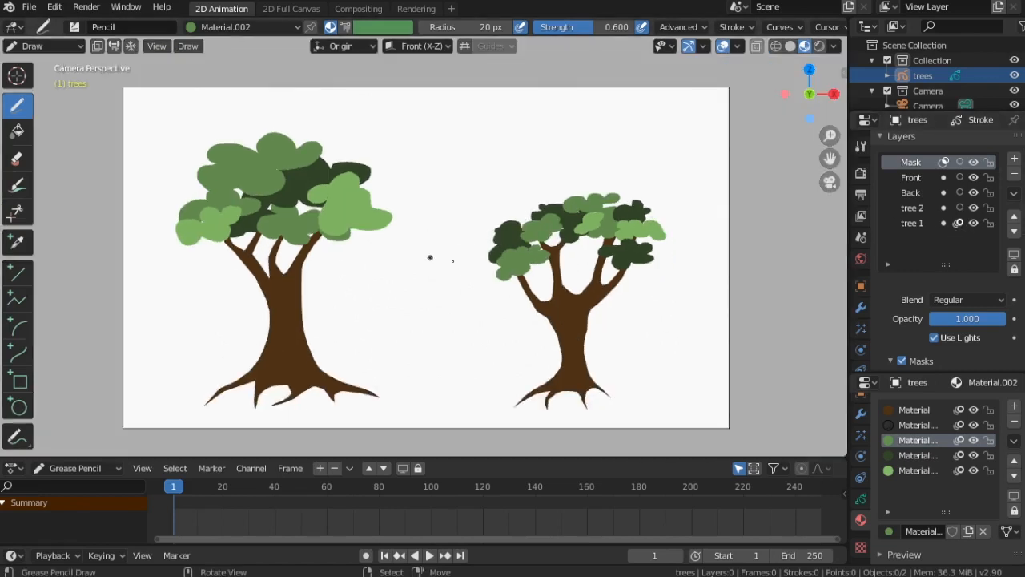
Add a new material slot and enable Fill for it
left_click(1015, 410)
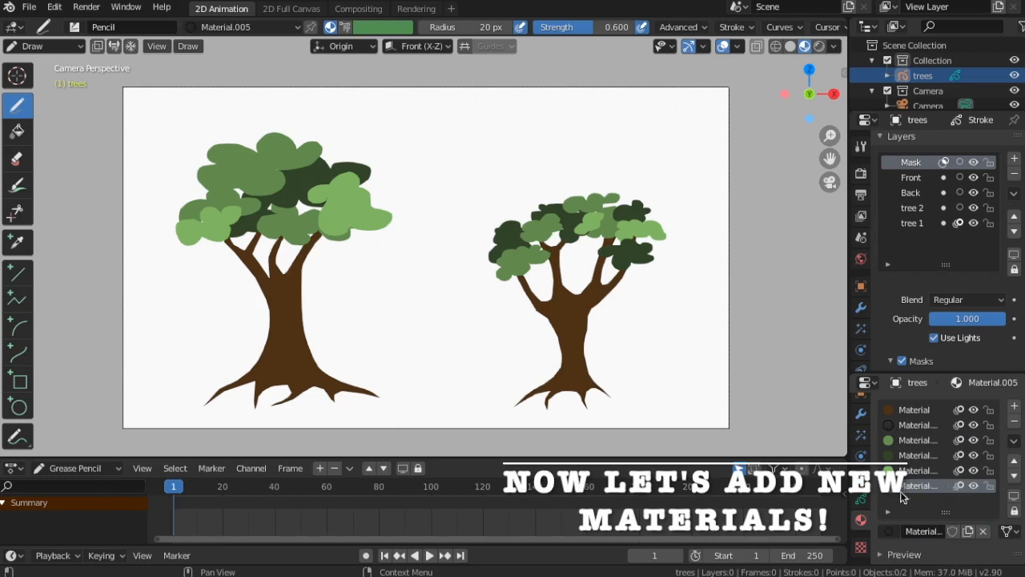
scroll(921, 489, "down", 4)
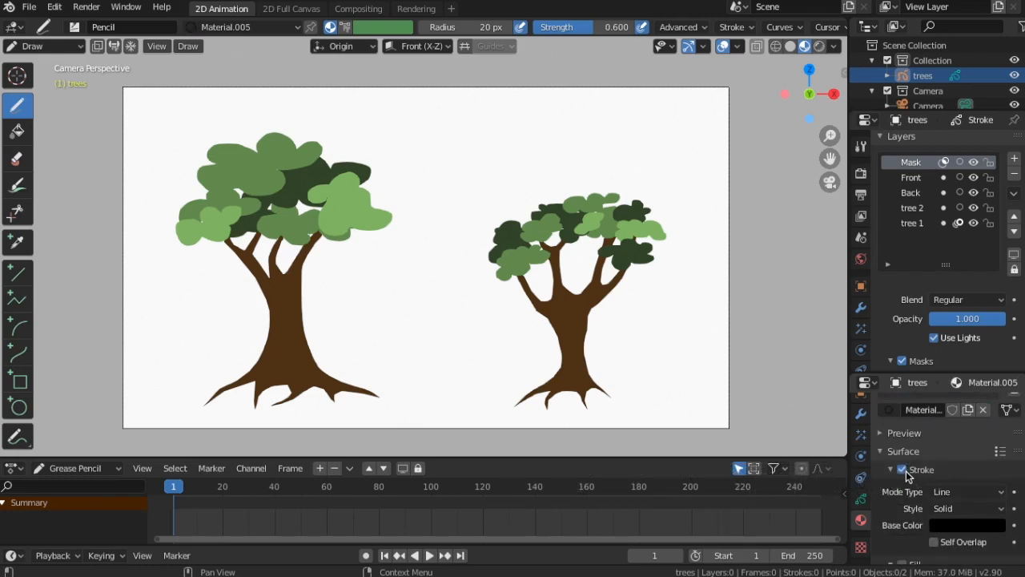
scroll(921, 476, "up", 4)
scroll(962, 480, "down", 3)
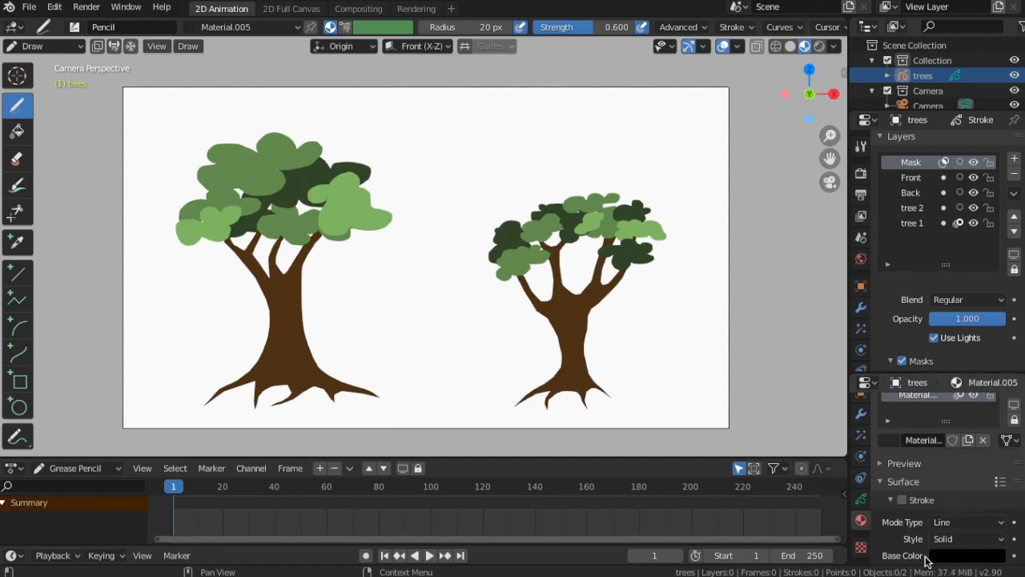
scroll(913, 525, "down", 2)
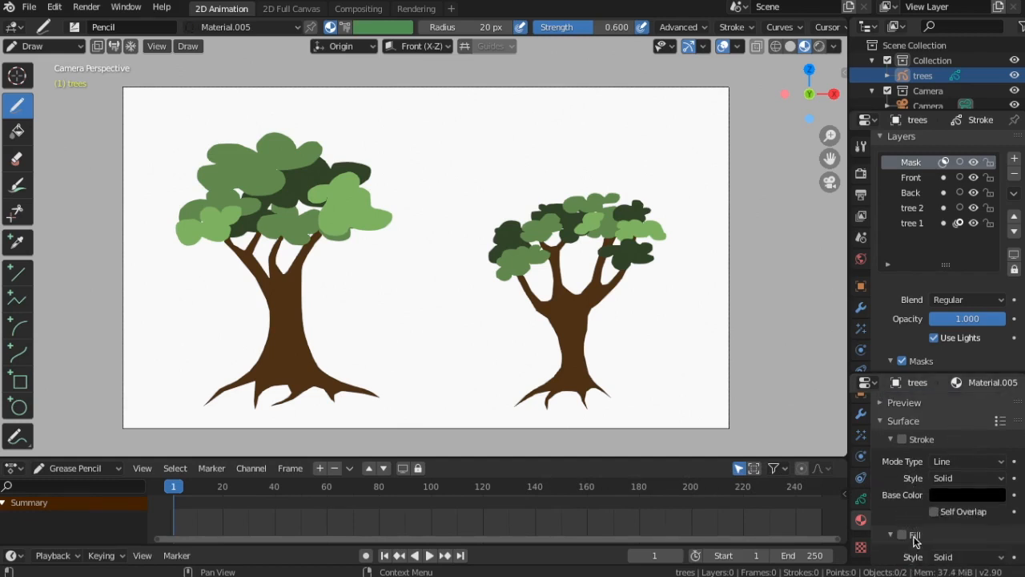
scroll(916, 533, "down", 2)
left_click(903, 476)
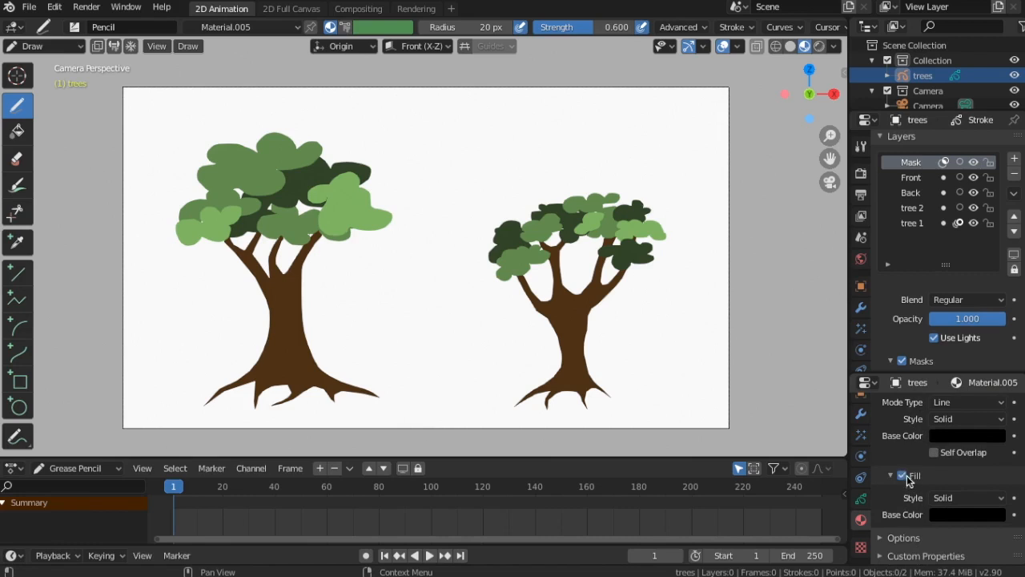
Set the new material's fill color to orange-red with an alpha of 0.400
left_click(972, 515)
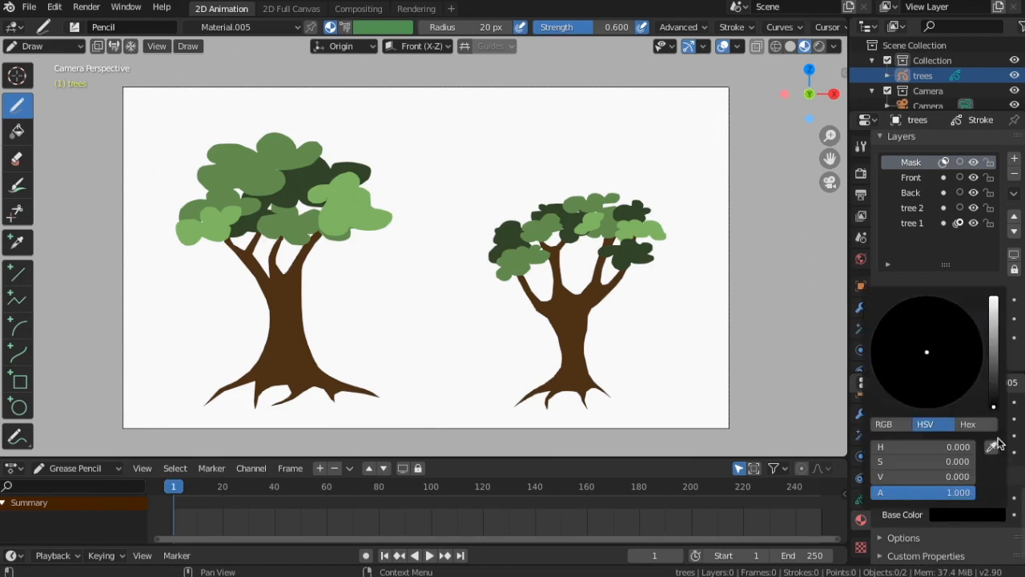
left_click_drag(996, 406, 995, 302)
left_click_drag(924, 354, 918, 407)
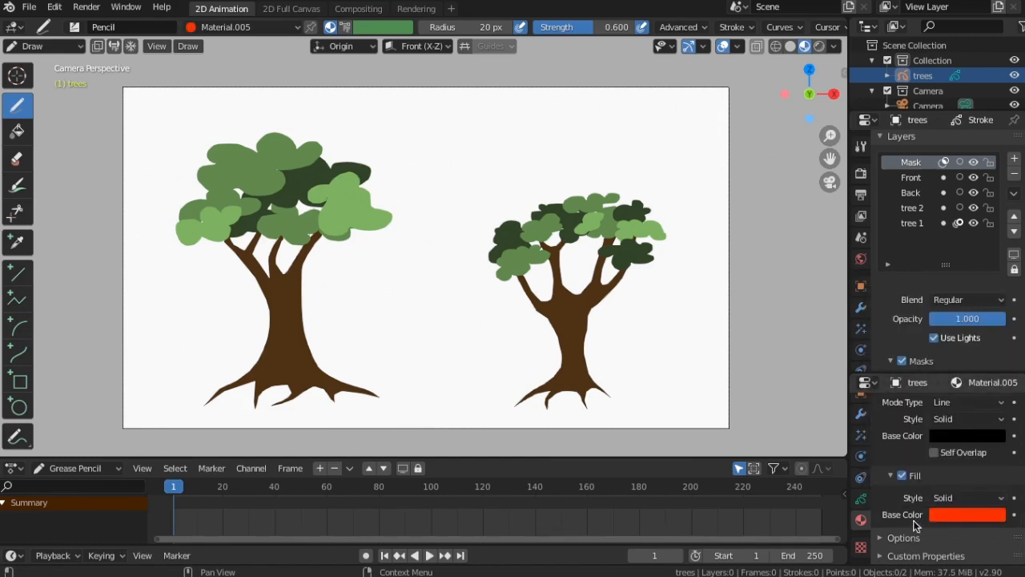
left_click(967, 515)
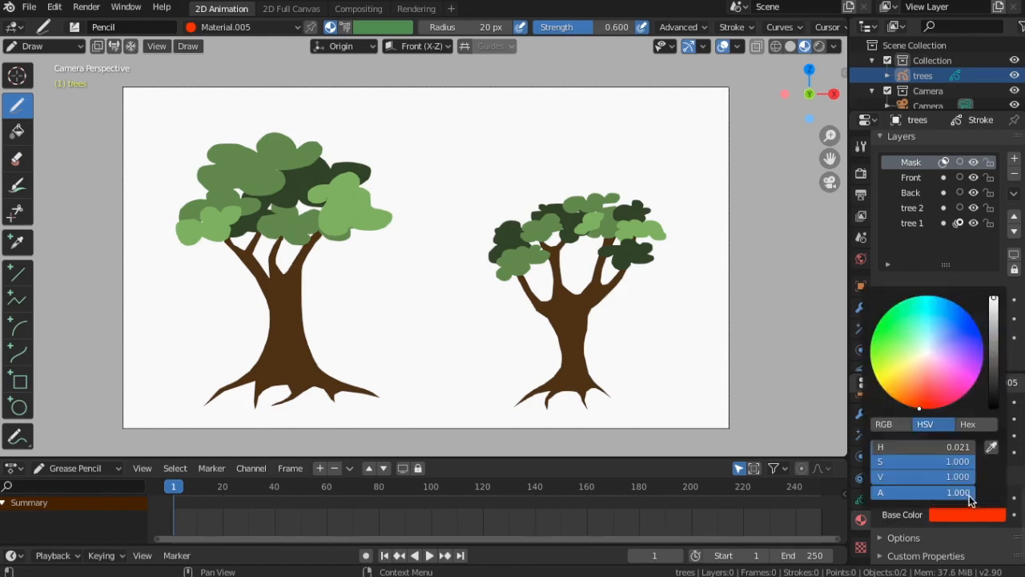
left_click_drag(969, 495, 912, 495)
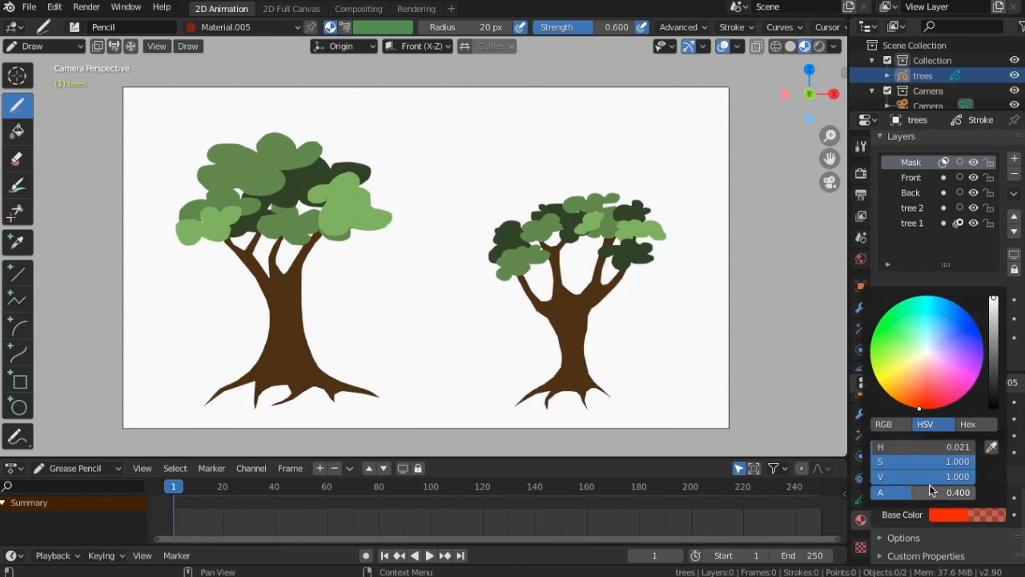
Paint orange-red strokes over the foliage edges of the right tree on the Mask layer
scroll(559, 271, "up", 3)
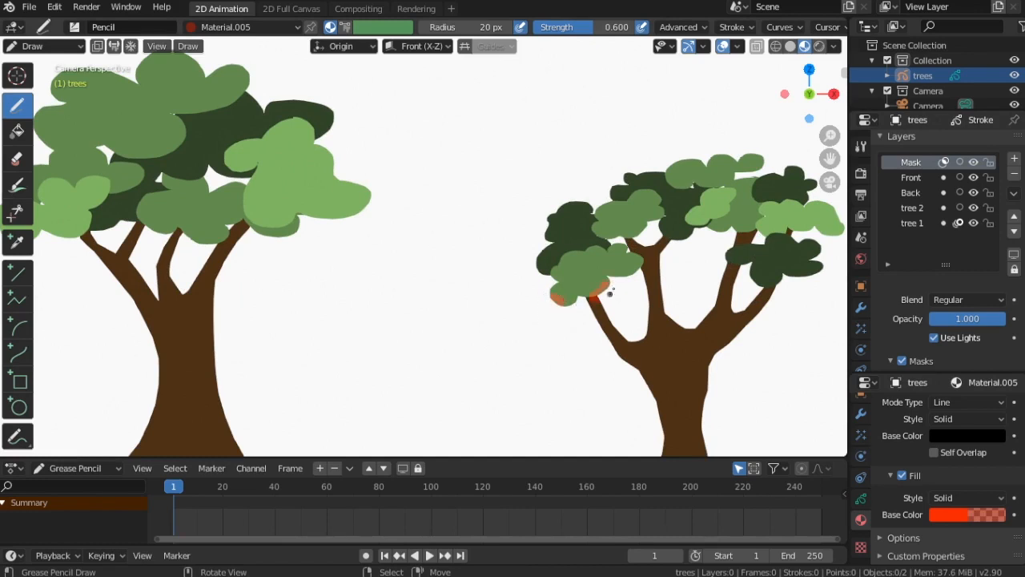
key("ctrl+z")
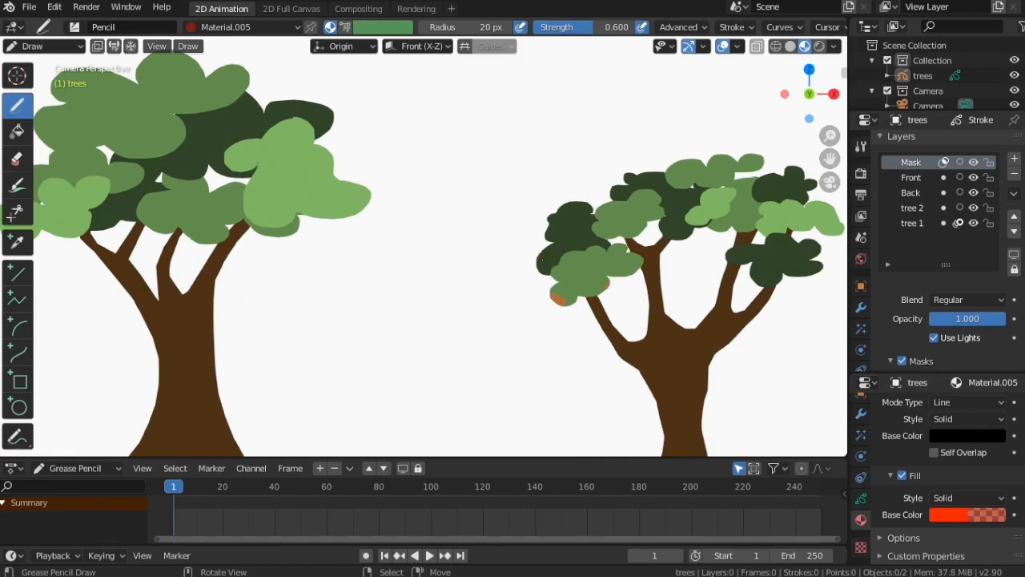
left_click_drag(543, 258, 547, 248)
left_click_drag(575, 207, 587, 205)
left_click_drag(647, 177, 663, 174)
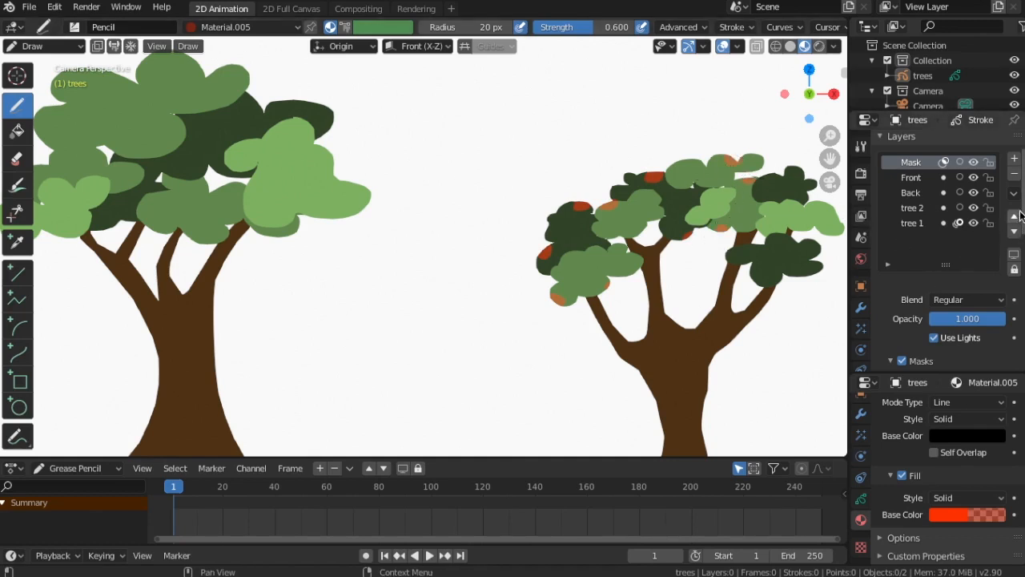
Switch the Mask layer's masking off and on to compare the masked strokes
scroll(945, 240, "down", 3)
left_click(902, 282)
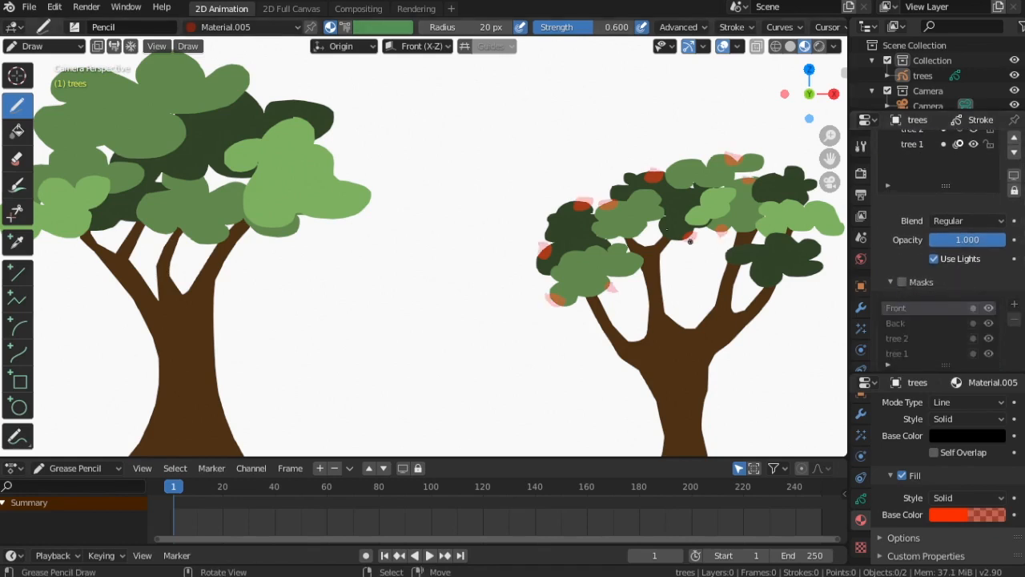
left_click(901, 281)
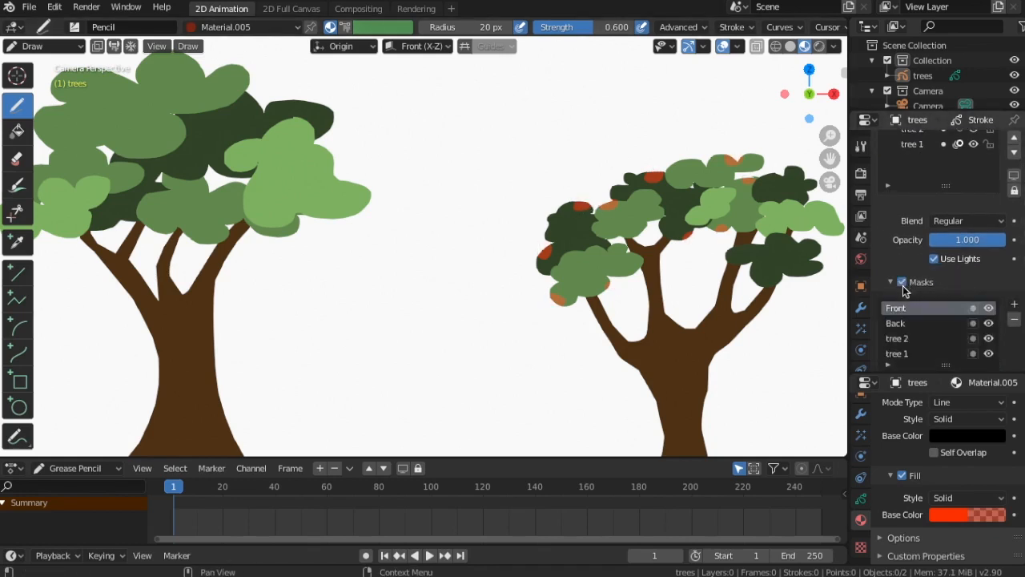
scroll(559, 231, "up", 5)
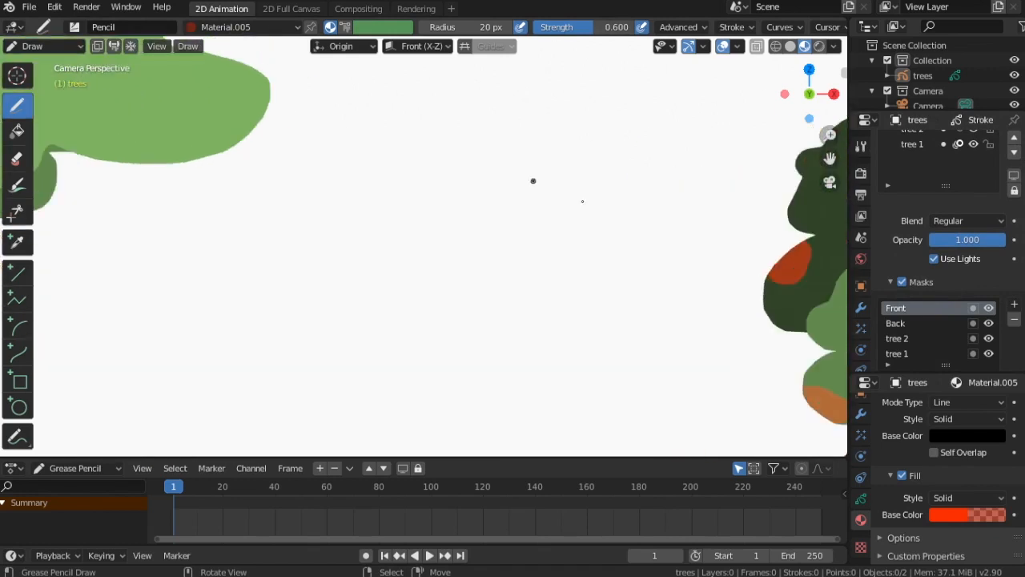
scroll(571, 345, "down", 5)
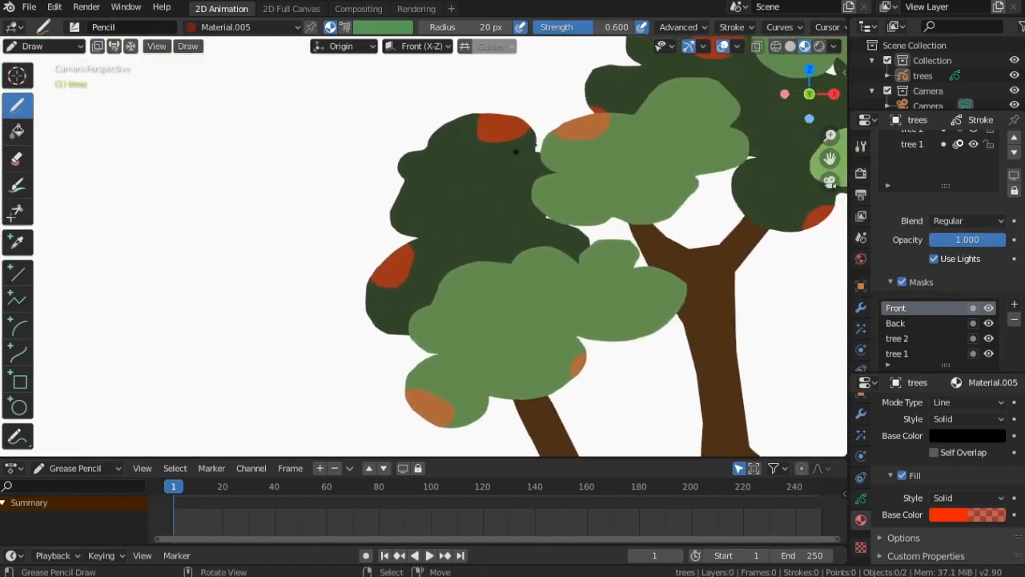
left_click(902, 281)
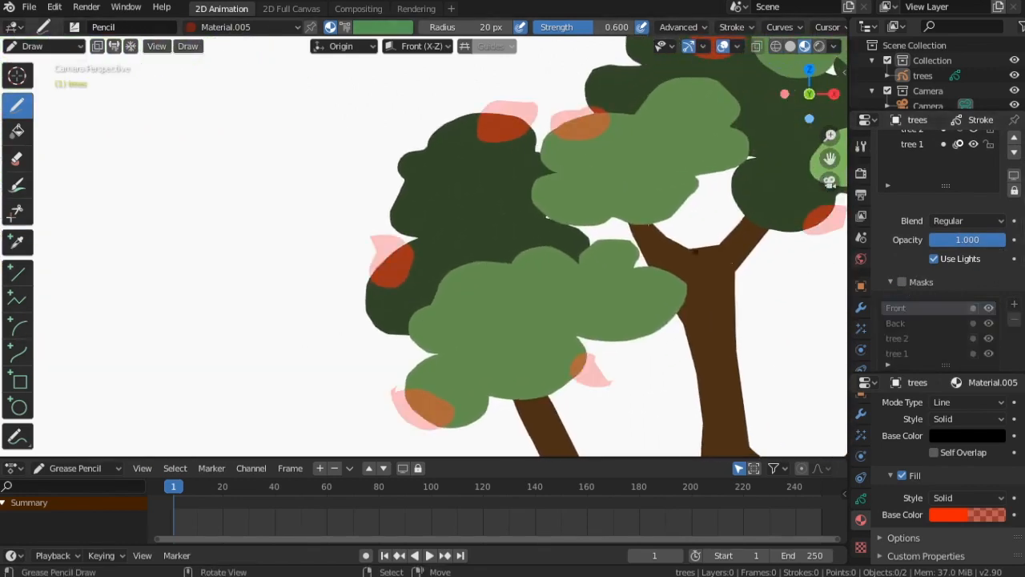
left_click(901, 281)
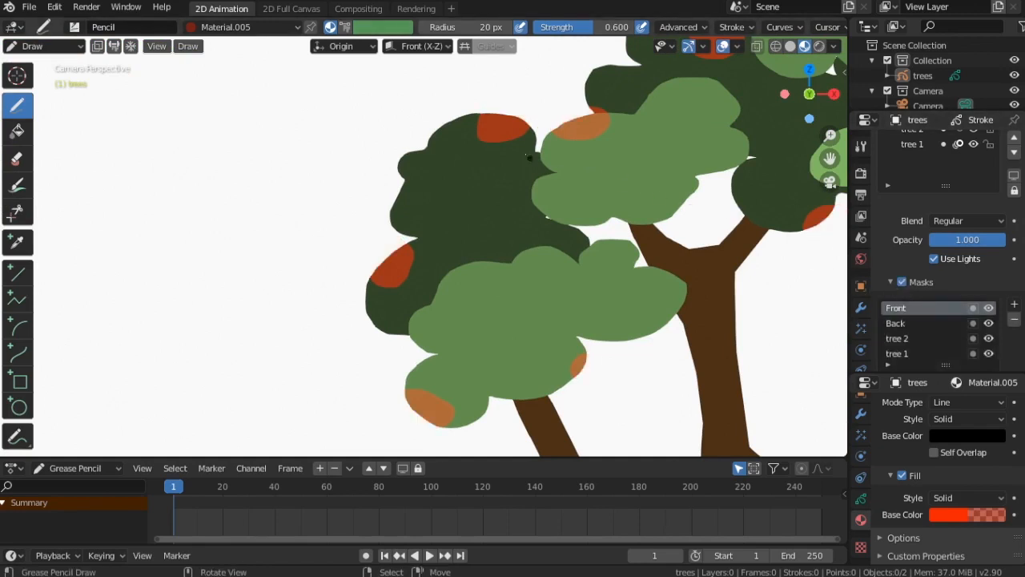
scroll(612, 226, "down", 3)
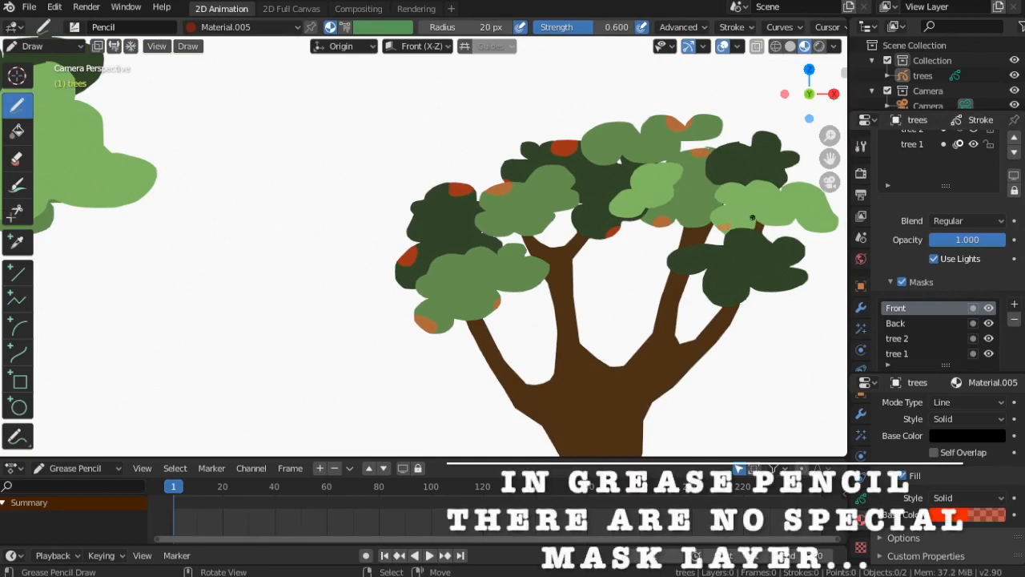
key("Tab")
key("Tab")
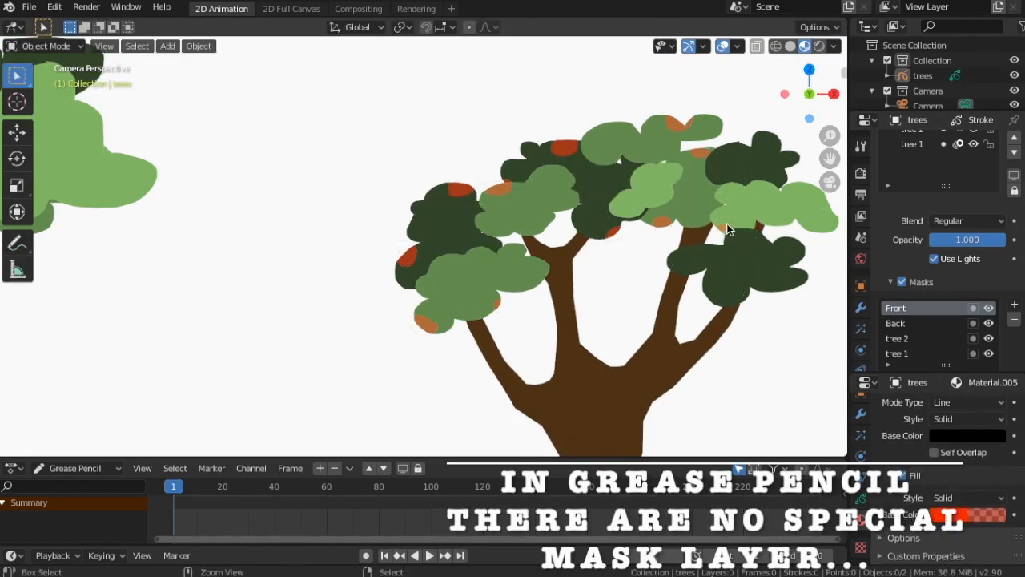
key("ctrl+Tab")
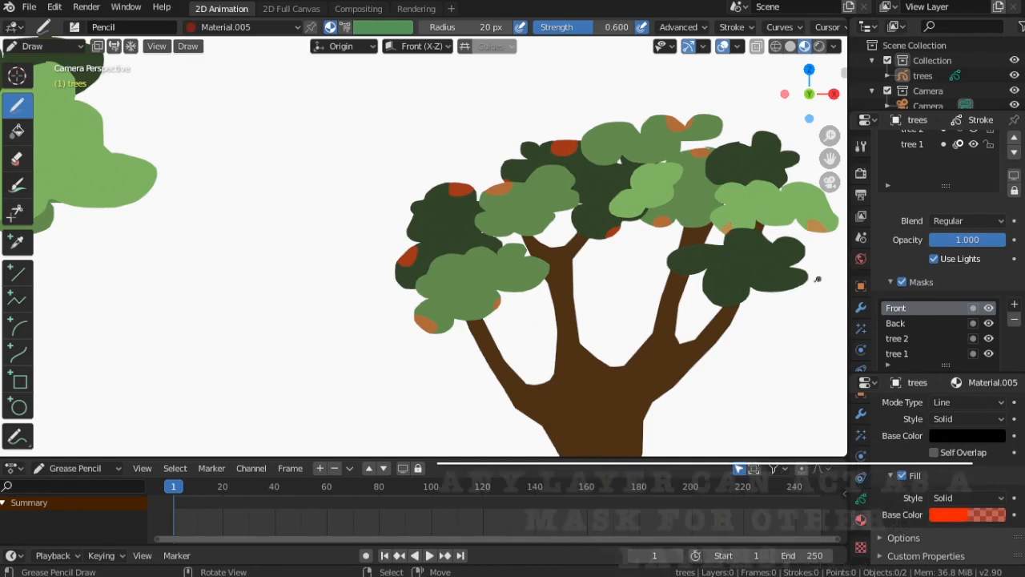
Paint more orange-red strokes along the foliage edges of both trees
left_click_drag(805, 287, 792, 292)
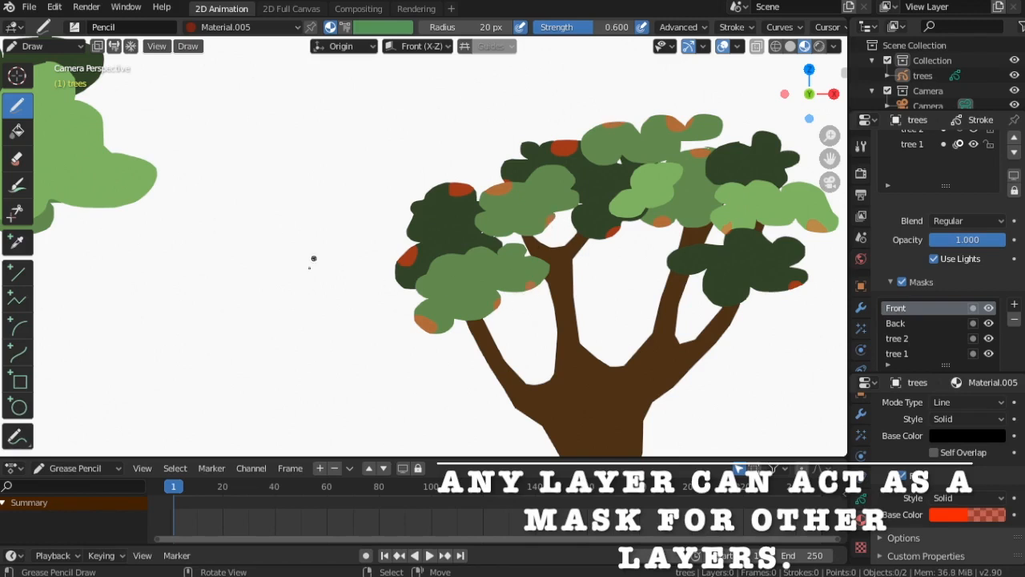
scroll(356, 234, "down", 4)
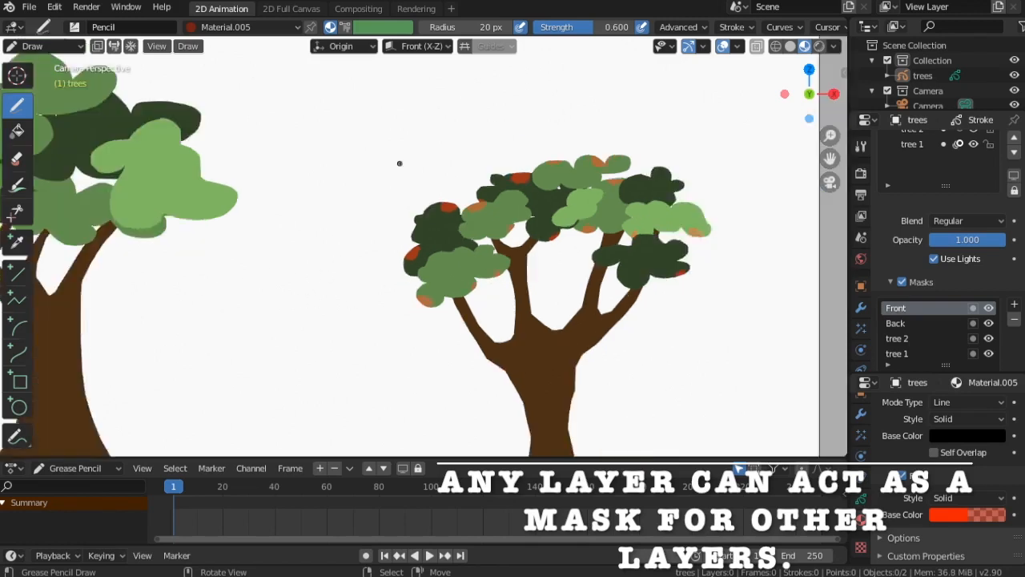
scroll(385, 229, "up", 3)
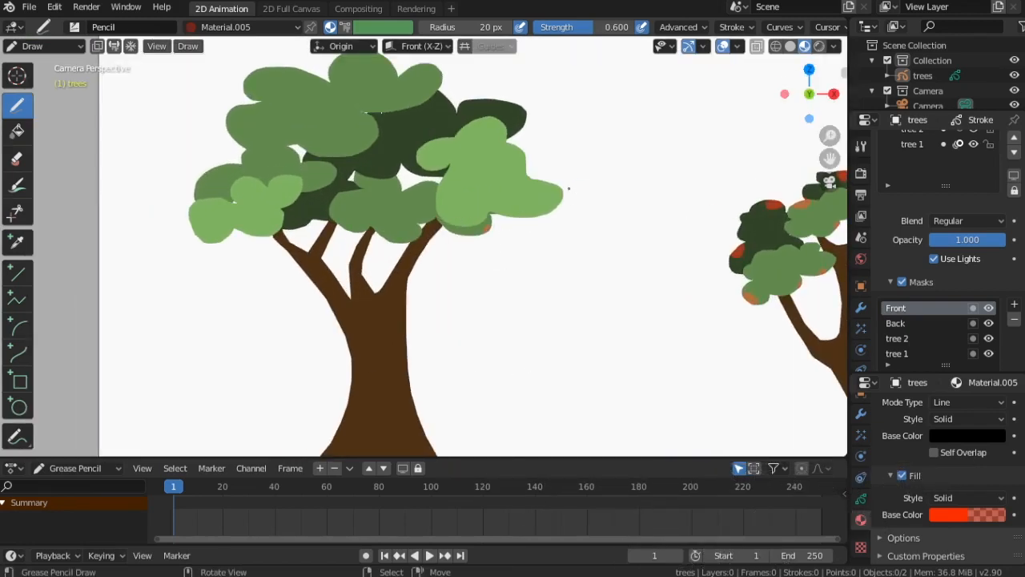
left_click_drag(568, 189, 555, 206)
left_click_drag(395, 236, 389, 240)
left_click_drag(395, 170, 392, 161)
left_click_drag(300, 221, 296, 216)
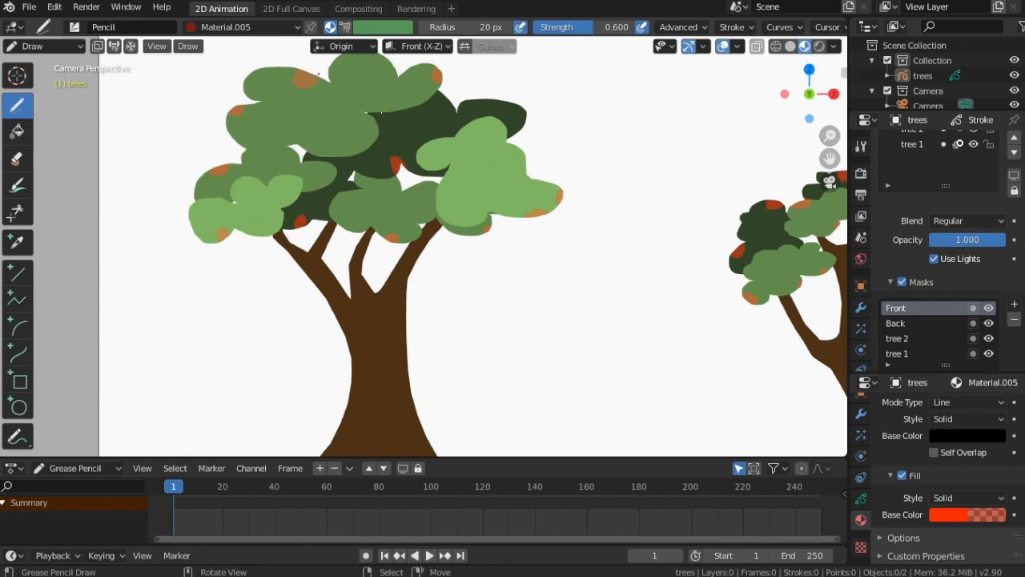
left_click_drag(513, 112, 522, 107)
key("Home")
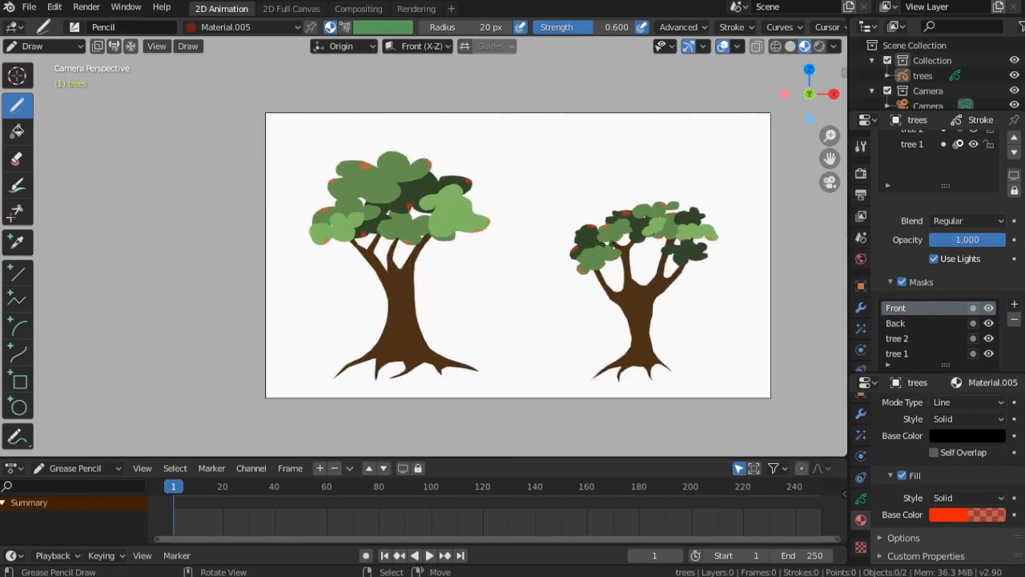
Add a new material and set its fill color to a semi-transparent yellow
scroll(945, 480, "up", 4)
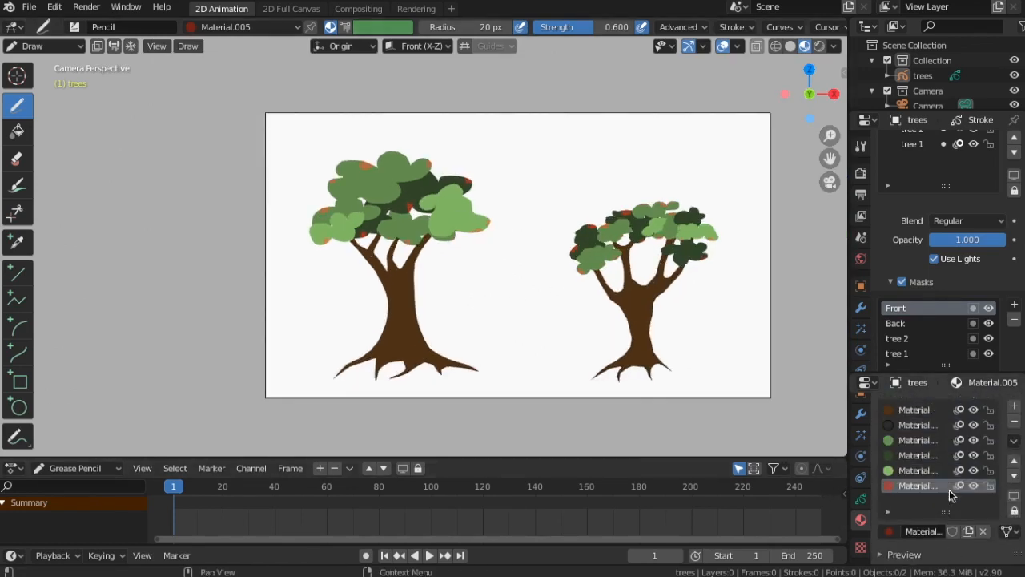
left_click(1014, 406)
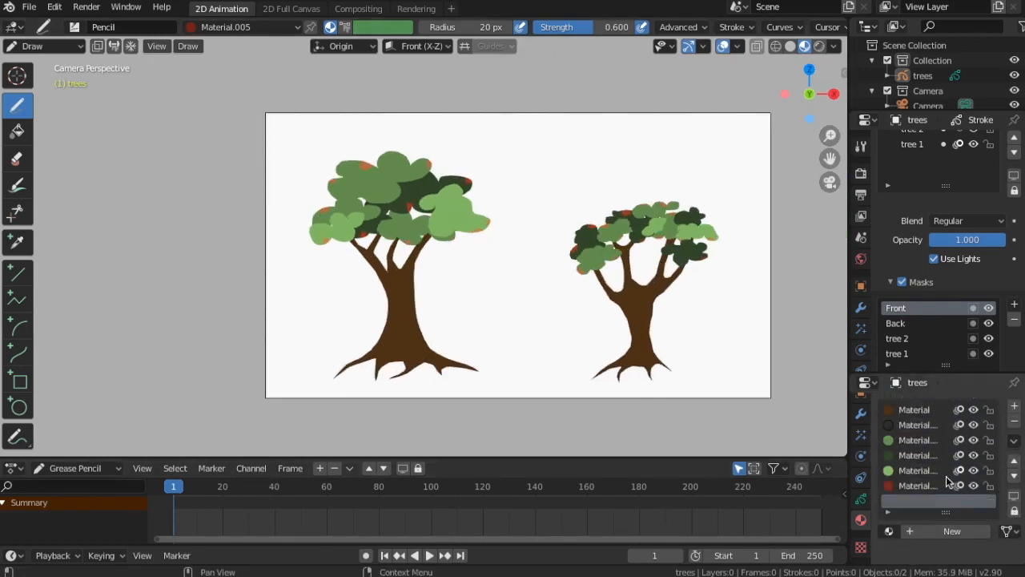
left_click(942, 531)
scroll(945, 506, "down", 5)
scroll(944, 501, "up", 1)
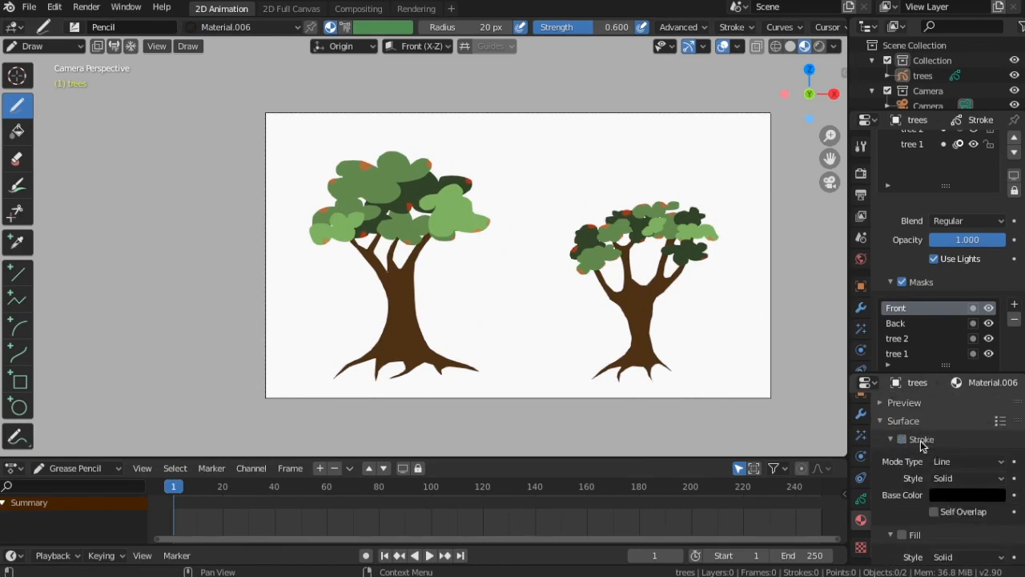
scroll(923, 449, "down", 2)
left_click(964, 513)
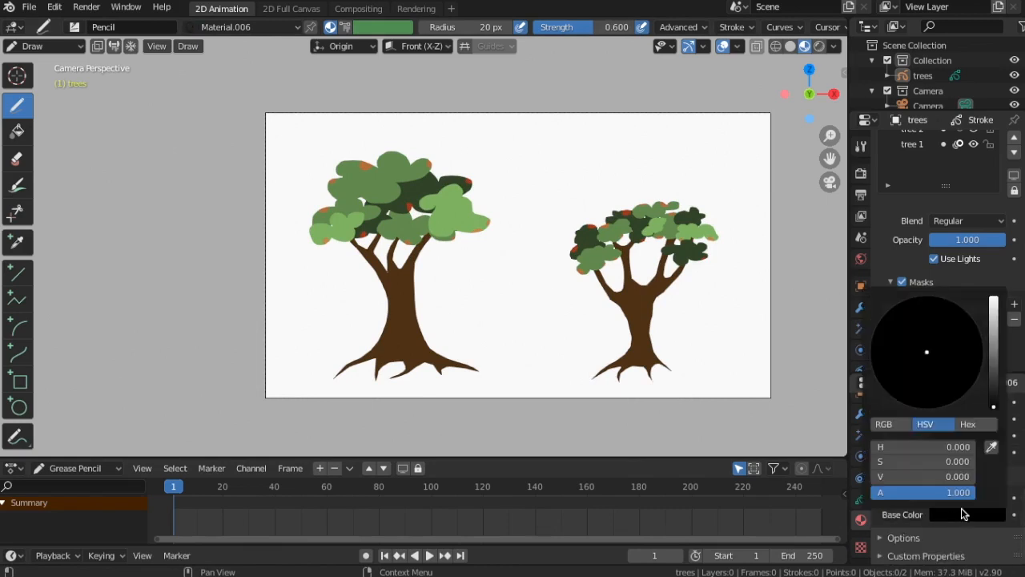
left_click_drag(994, 405, 994, 298)
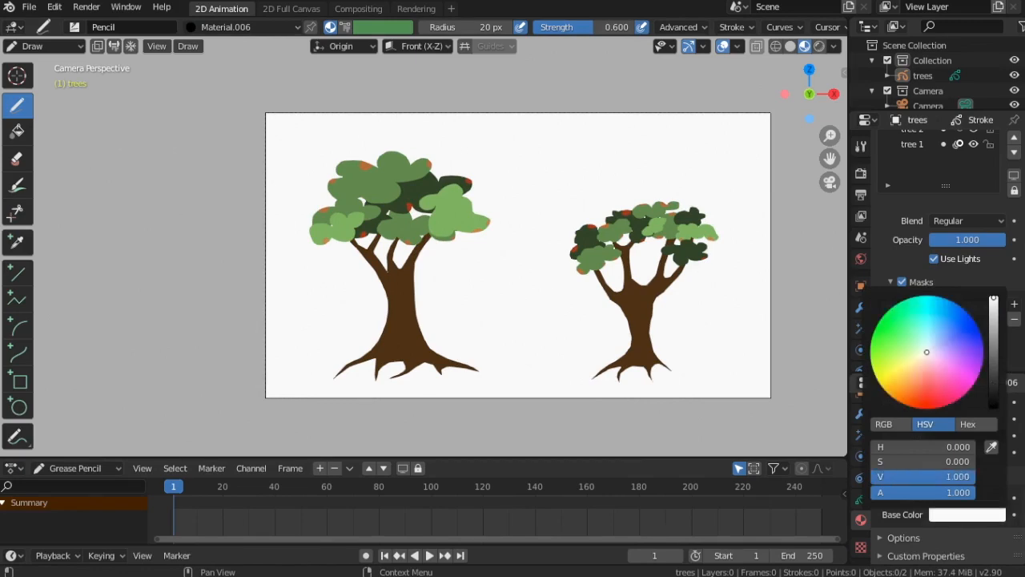
left_click_drag(932, 350, 895, 382)
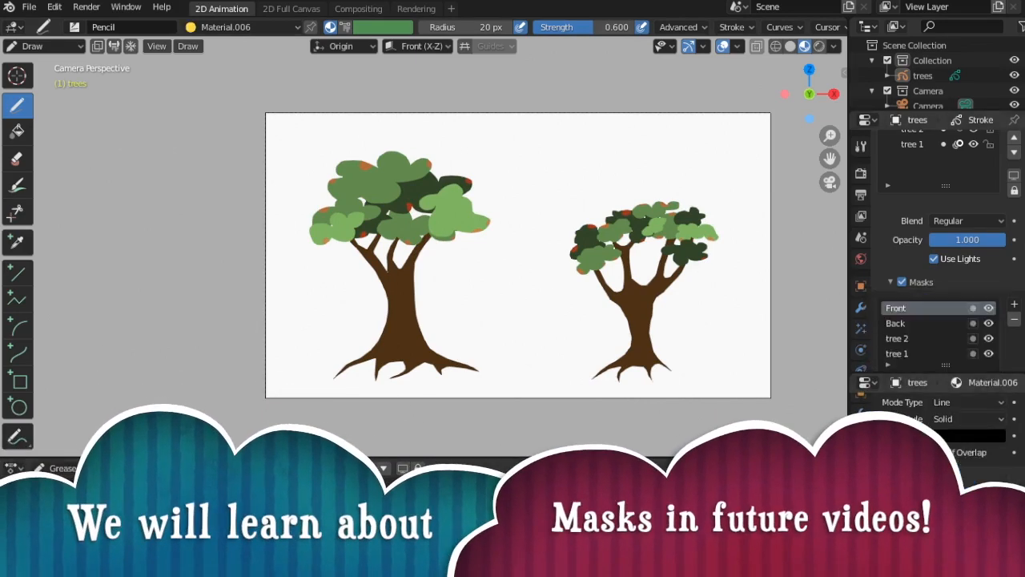
left_click(967, 508)
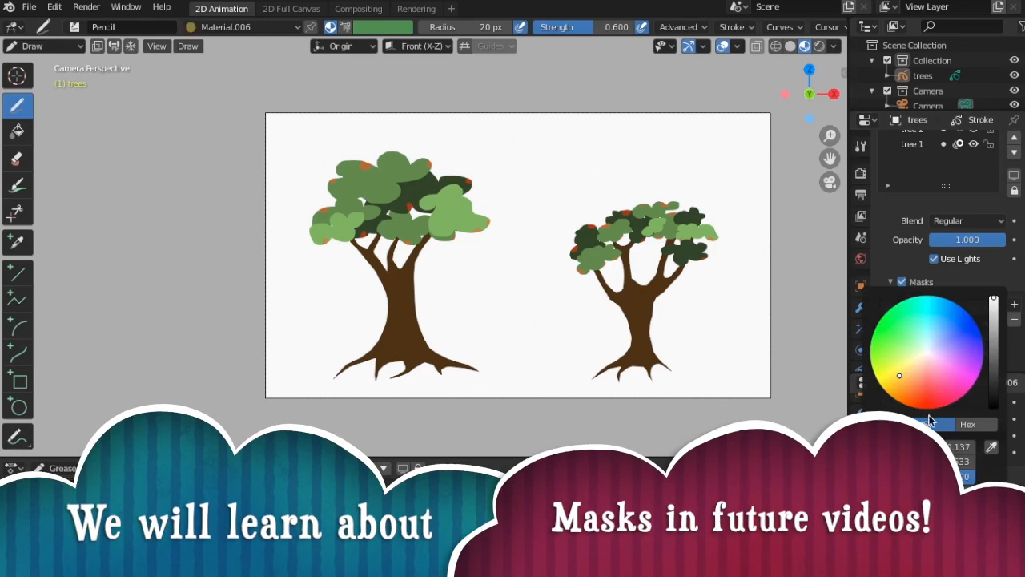
Paint yellow dabs along the foliage edges of the left tree on the Mask layer
scroll(606, 286, "up", 4)
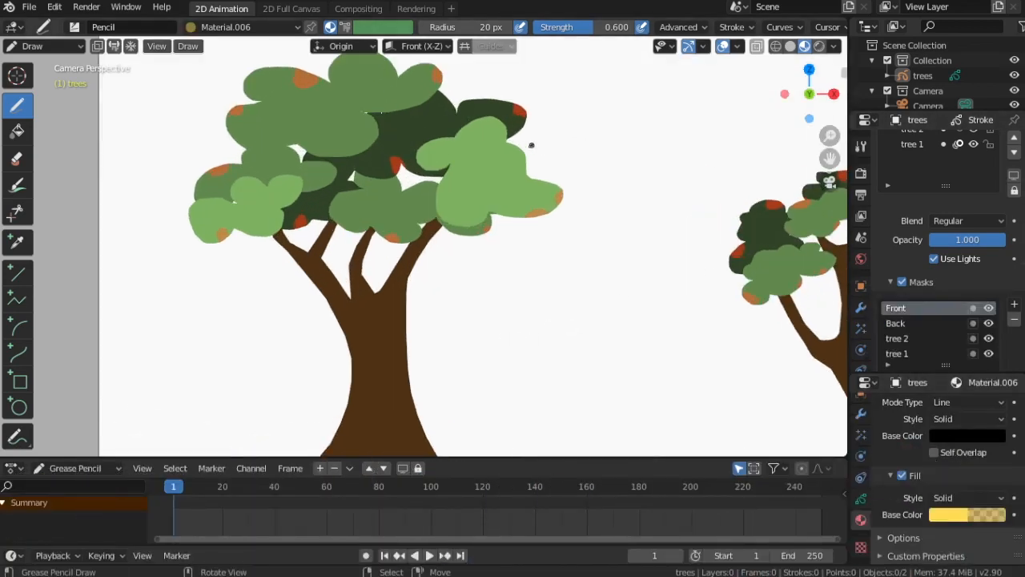
left_click(505, 208)
left_click(458, 228)
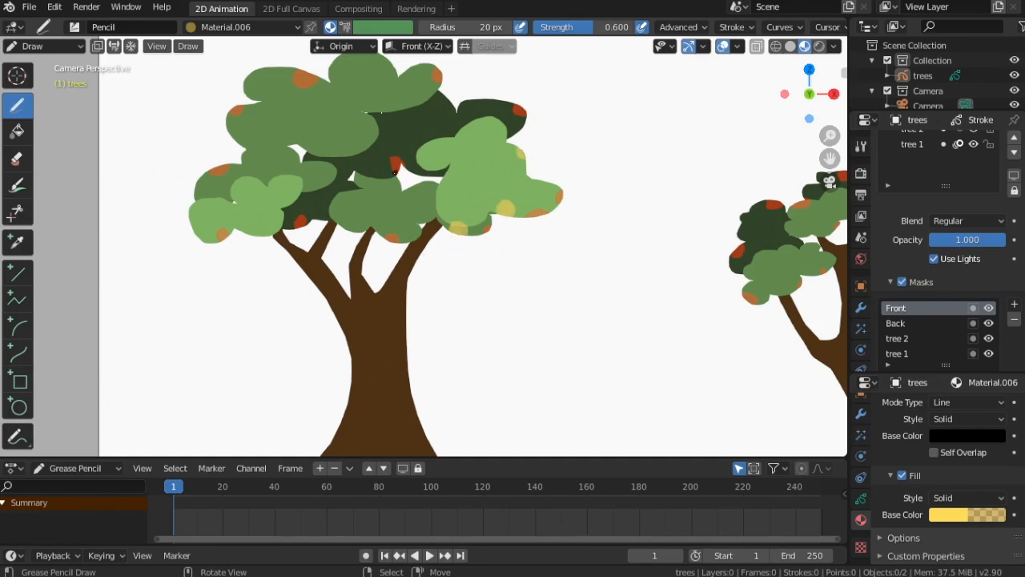
key("ctrl+z")
left_click(457, 228)
left_click(417, 84)
left_click(340, 69)
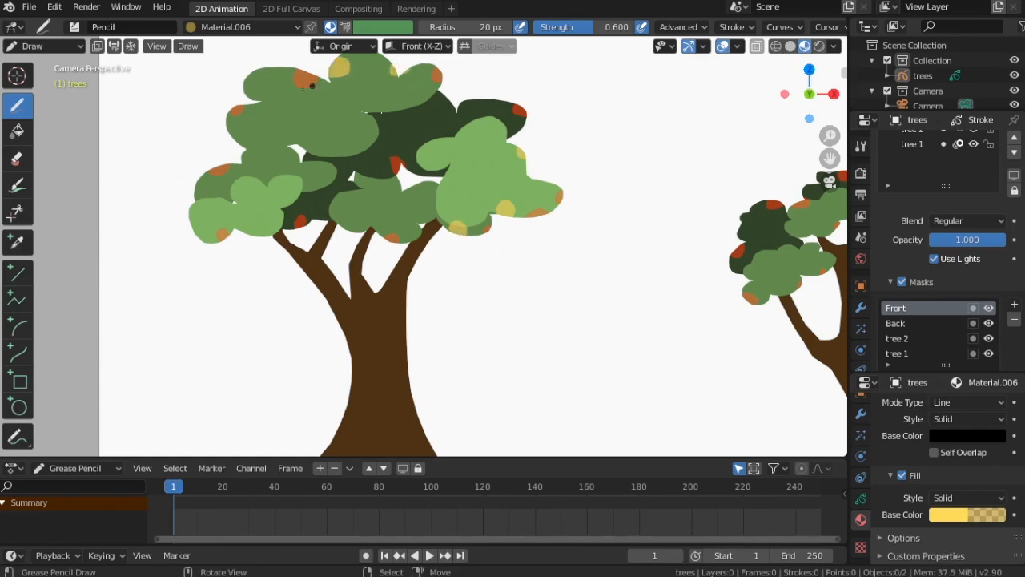
left_click(255, 80)
left_click(203, 232)
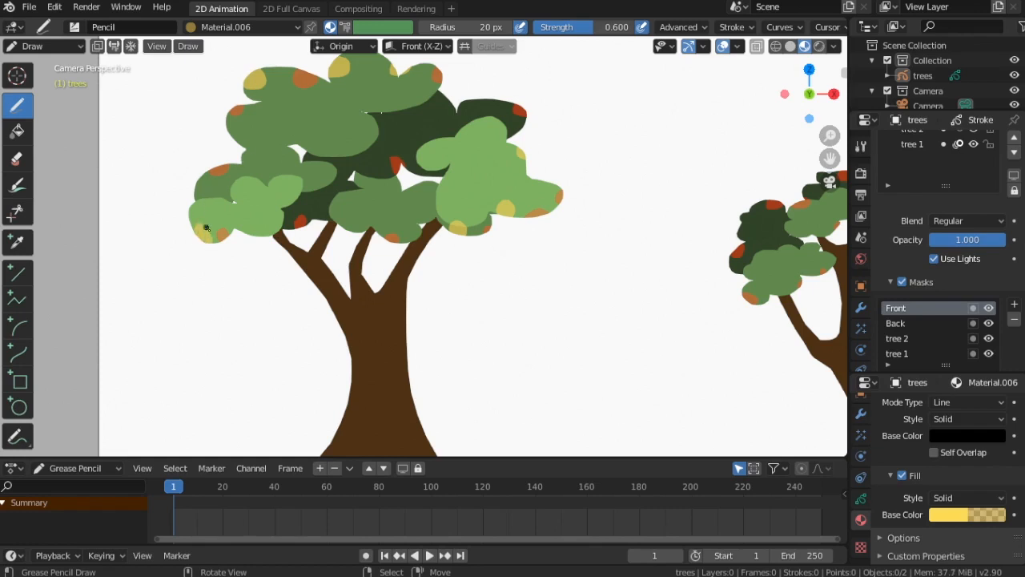
left_click(312, 214)
key("ctrl+z")
left_click(315, 216)
left_click(397, 184)
key("ctrl+z")
left_click_drag(401, 178, 433, 186)
left_click_drag(444, 99, 450, 97)
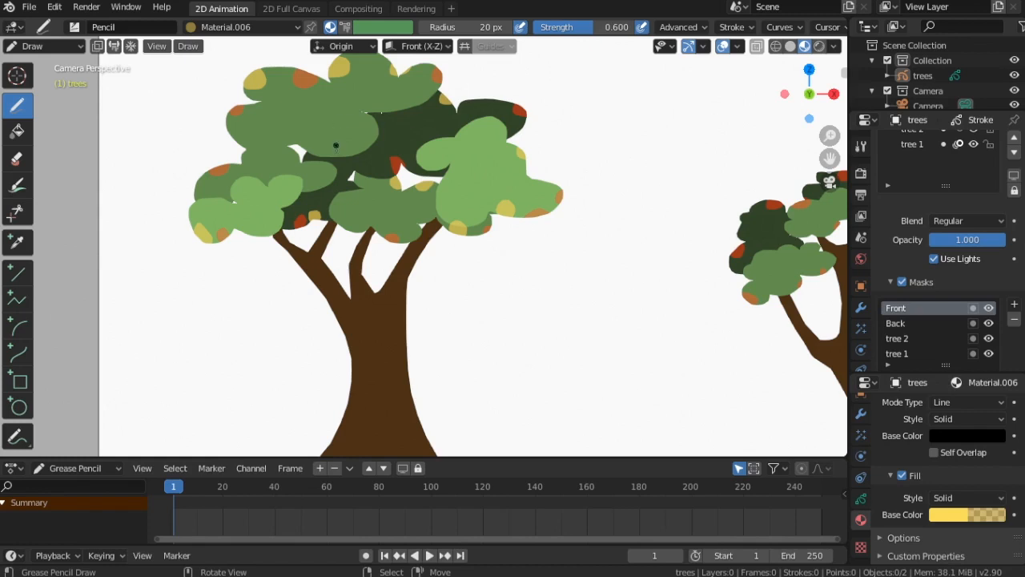
left_click_drag(306, 148, 310, 145)
Paint yellow dabs along the foliage edges of the right tree
scroll(481, 264, "down", 4)
scroll(439, 243, "up", 1)
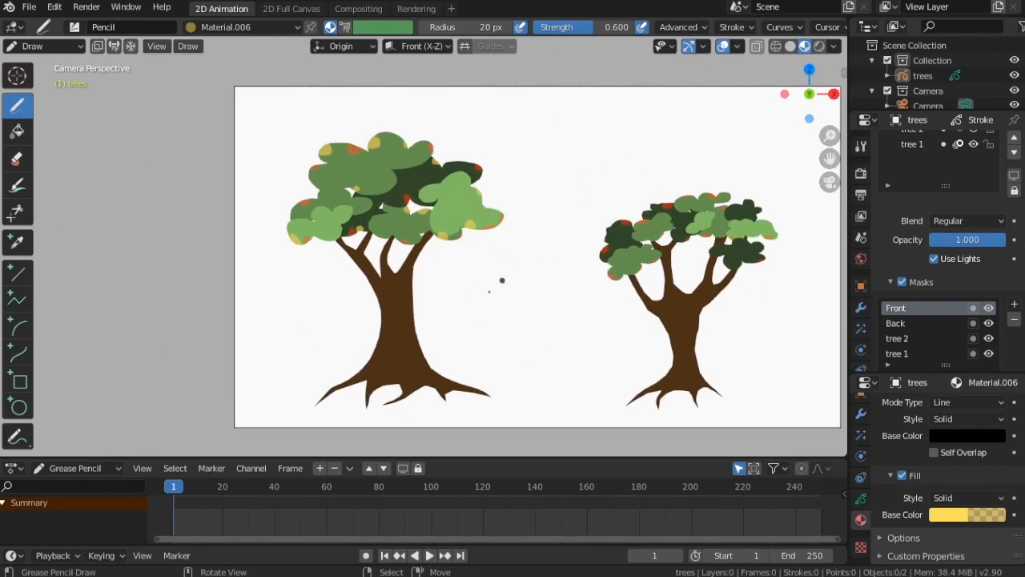
scroll(697, 258, "up", 5)
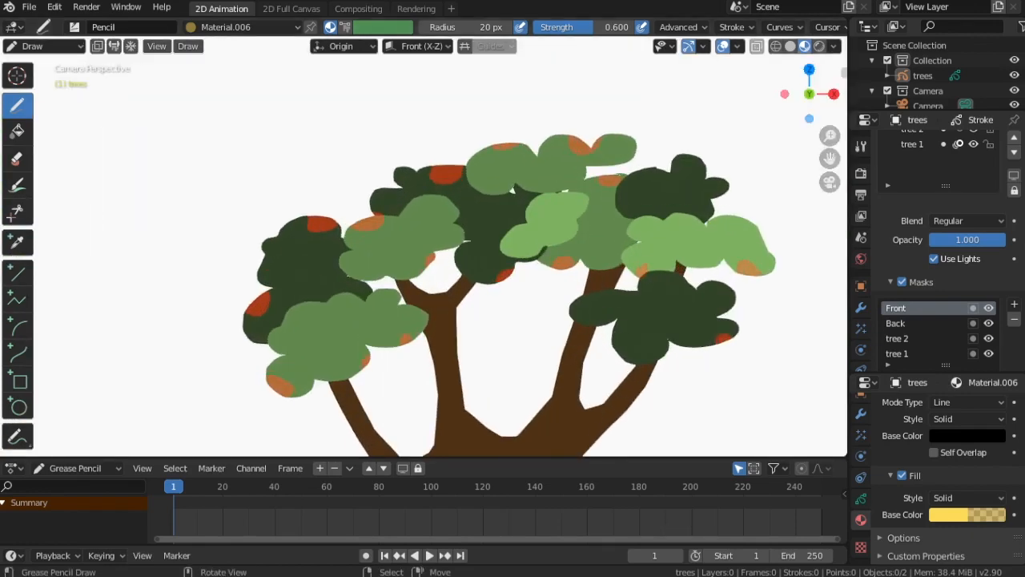
left_click_drag(680, 154, 727, 187)
left_click_drag(648, 172, 664, 173)
left_click_drag(487, 156, 475, 152)
left_click_drag(626, 142, 632, 148)
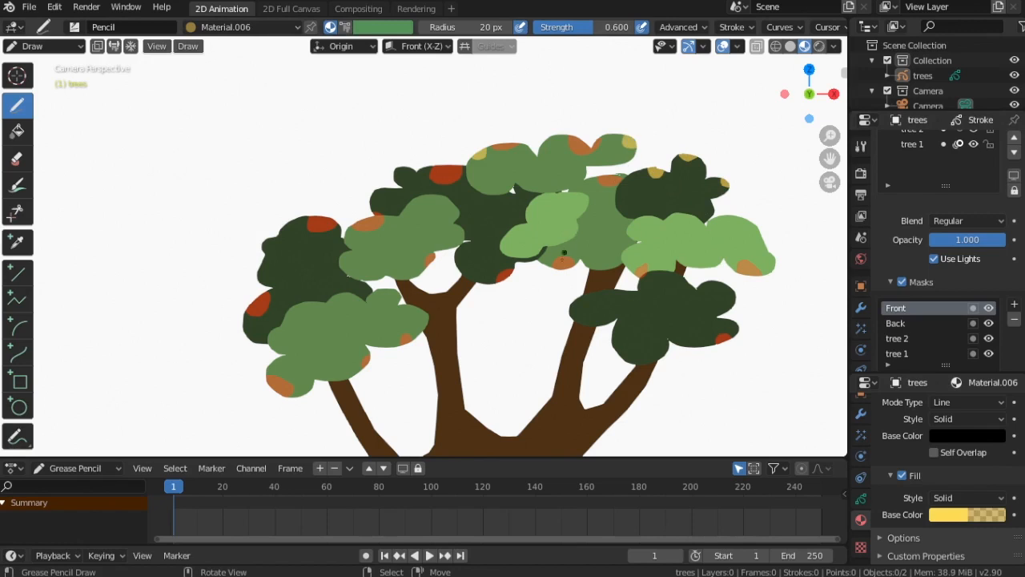
left_click_drag(535, 263, 547, 256)
mouse_move(462, 262)
left_mouse_down()
mouse_move(465, 249)
mouse_move(455, 261)
mouse_move(469, 256)
mouse_move(447, 257)
mouse_move(472, 258)
left_mouse_up()
key("ctrl+z")
key("ctrl+z")
left_click_drag(414, 272, 384, 274)
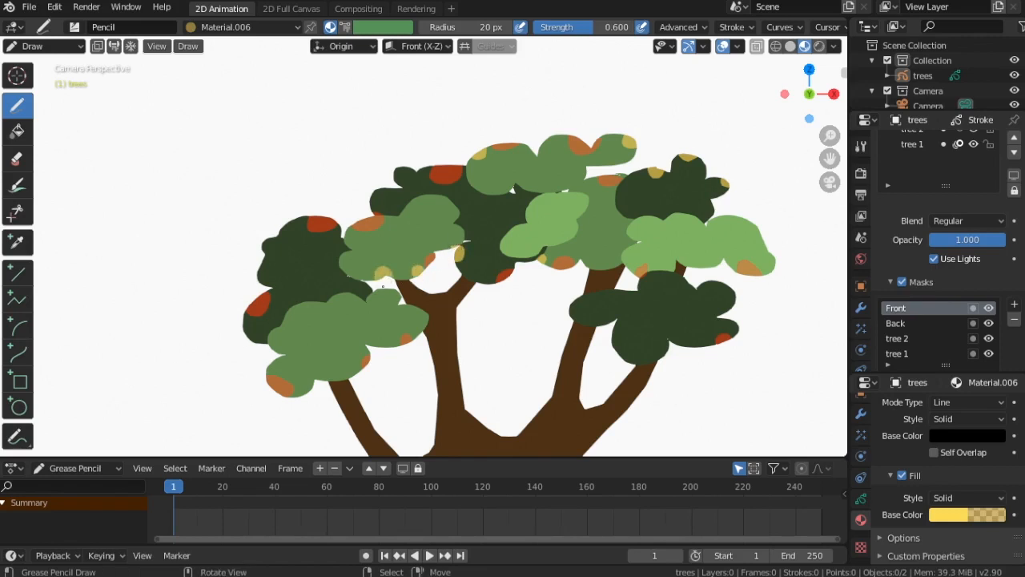
left_click_drag(353, 373, 348, 374)
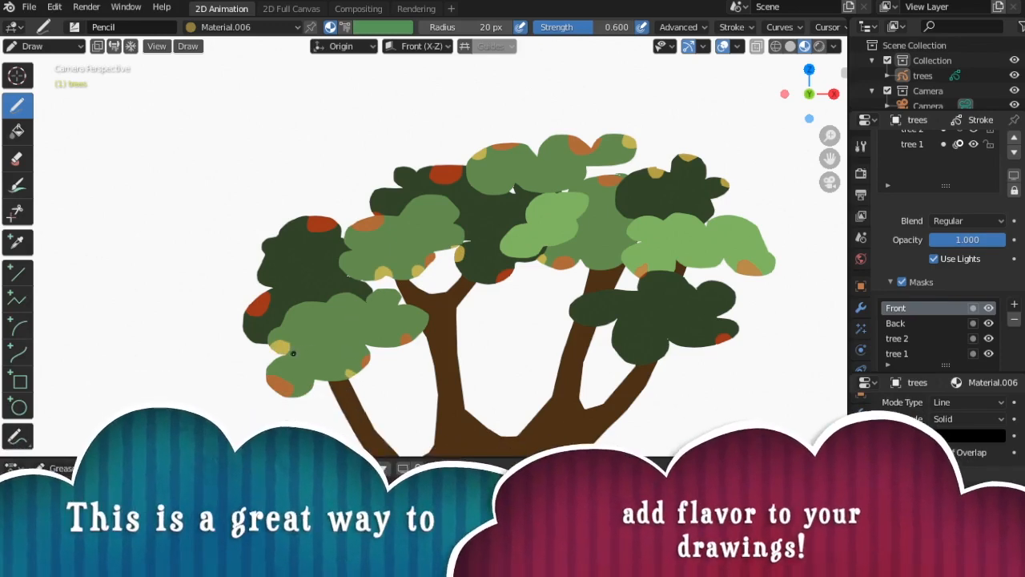
left_click_drag(282, 343, 278, 348)
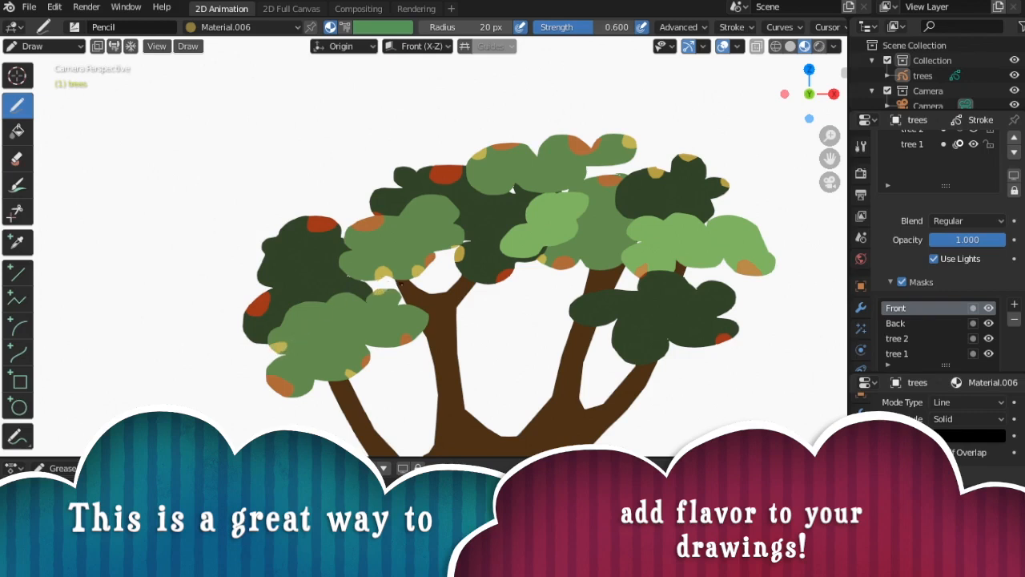
mouse_move(265, 255)
left_mouse_down()
mouse_move(288, 232)
mouse_move(270, 250)
left_mouse_up()
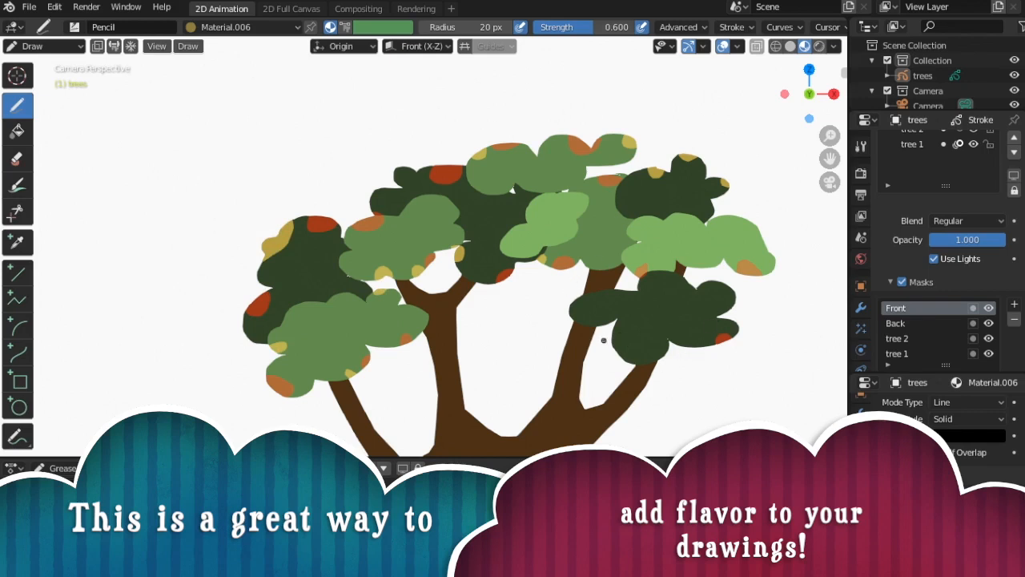
mouse_move(612, 338)
left_mouse_down()
mouse_move(623, 342)
mouse_move(615, 357)
left_mouse_up()
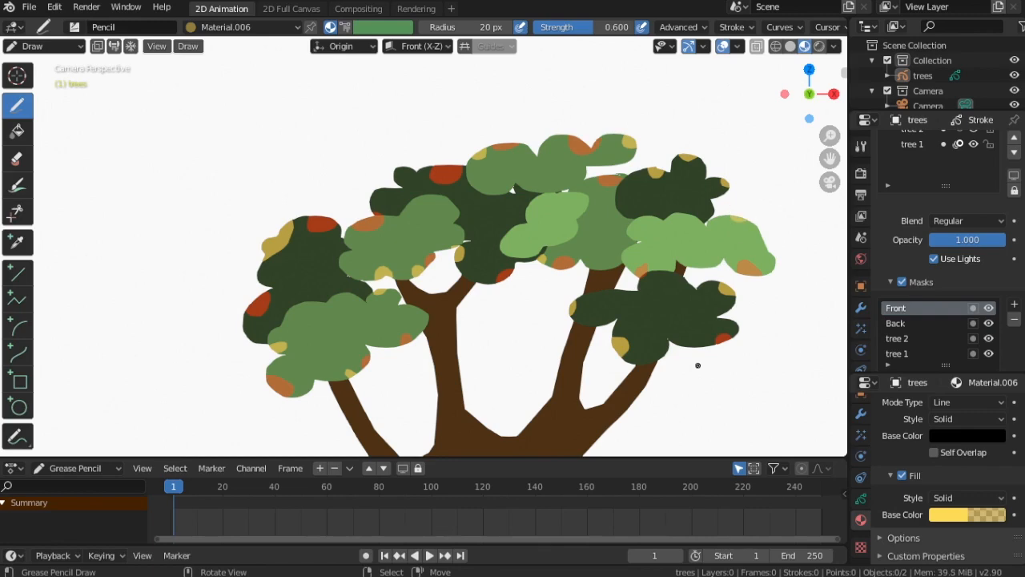
Add another new material and set its fill color to black with reduced alpha
scroll(497, 198, "down", 7)
scroll(254, 263, "up", 1)
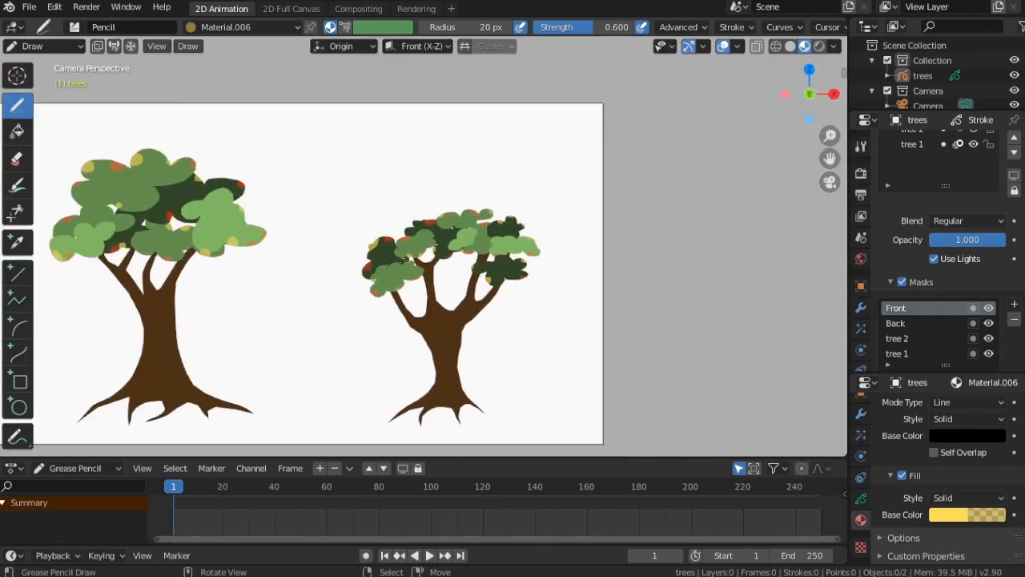
scroll(406, 258, "down", 1)
scroll(293, 238, "up", 1)
scroll(281, 244, "down", 1)
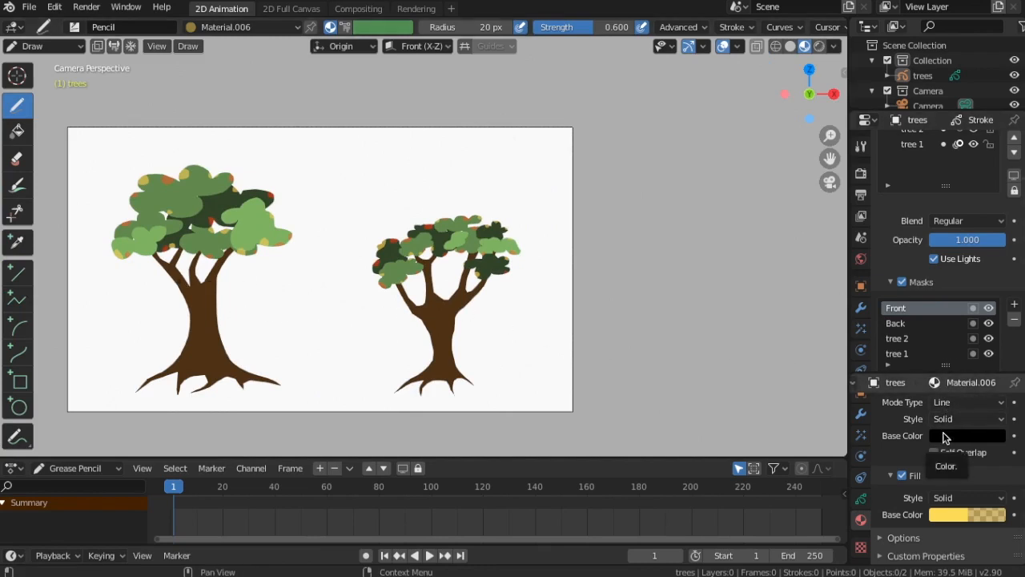
scroll(953, 437, "up", 1)
scroll(959, 442, "down", 1)
scroll(961, 441, "up", 5)
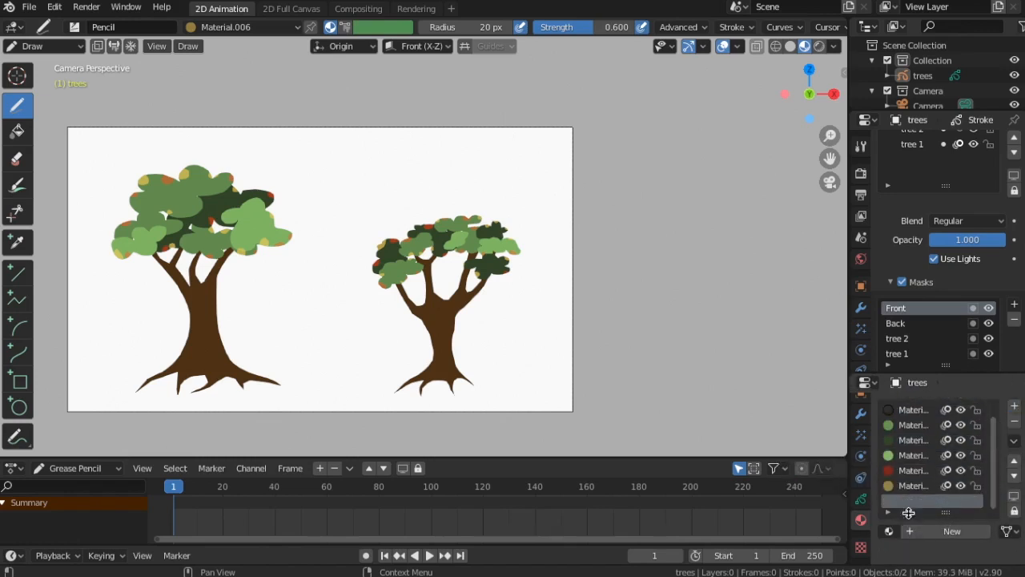
left_click(952, 530)
scroll(931, 521, "down", 5)
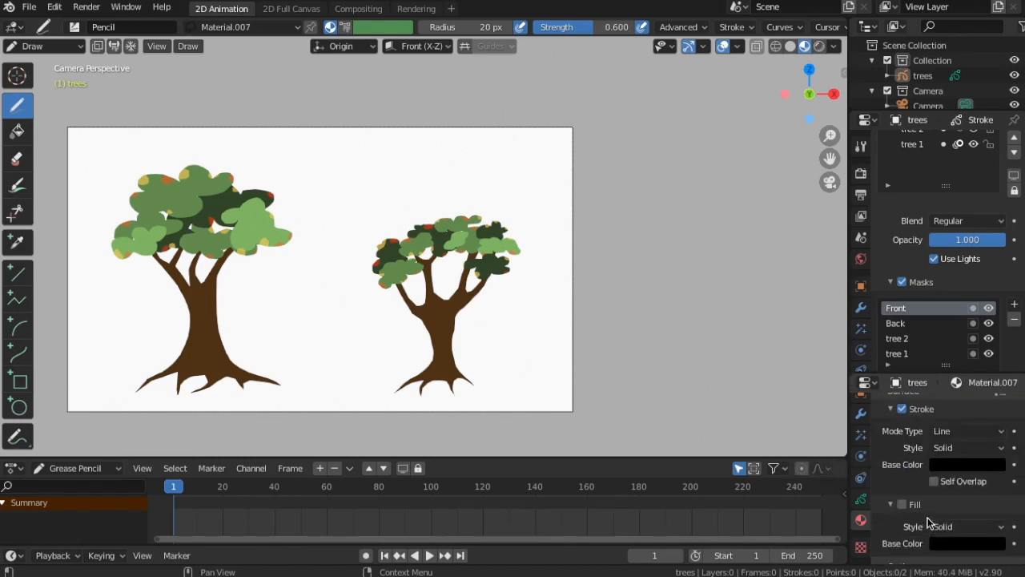
scroll(921, 480, "up", 1)
scroll(915, 482, "down", 1)
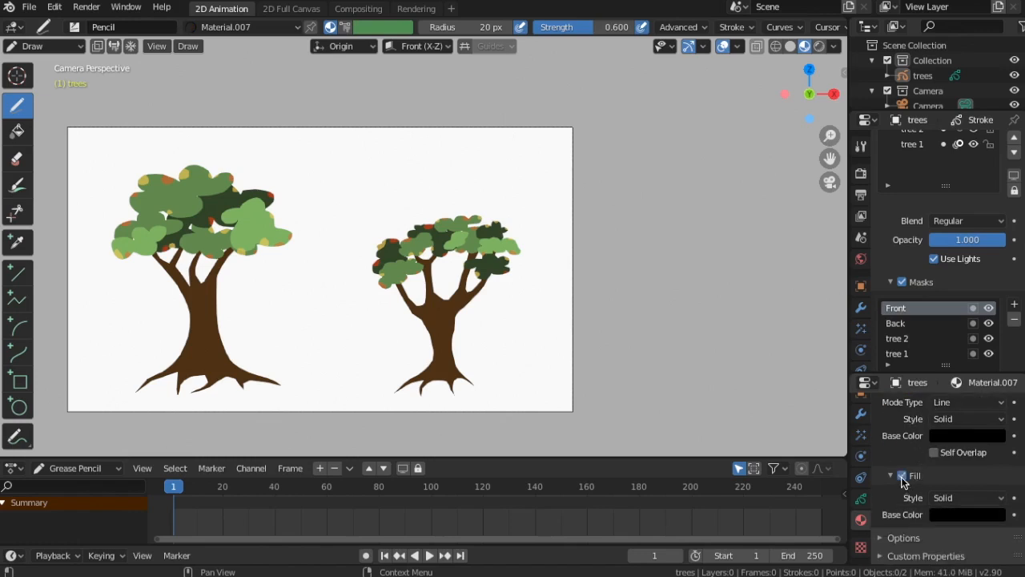
left_click(965, 519)
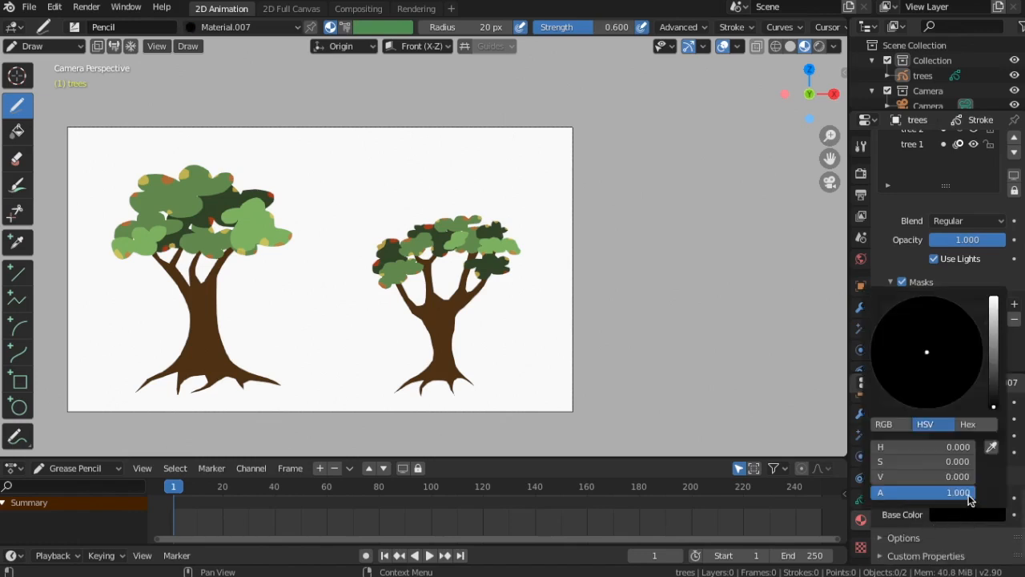
left_click_drag(961, 492, 899, 491)
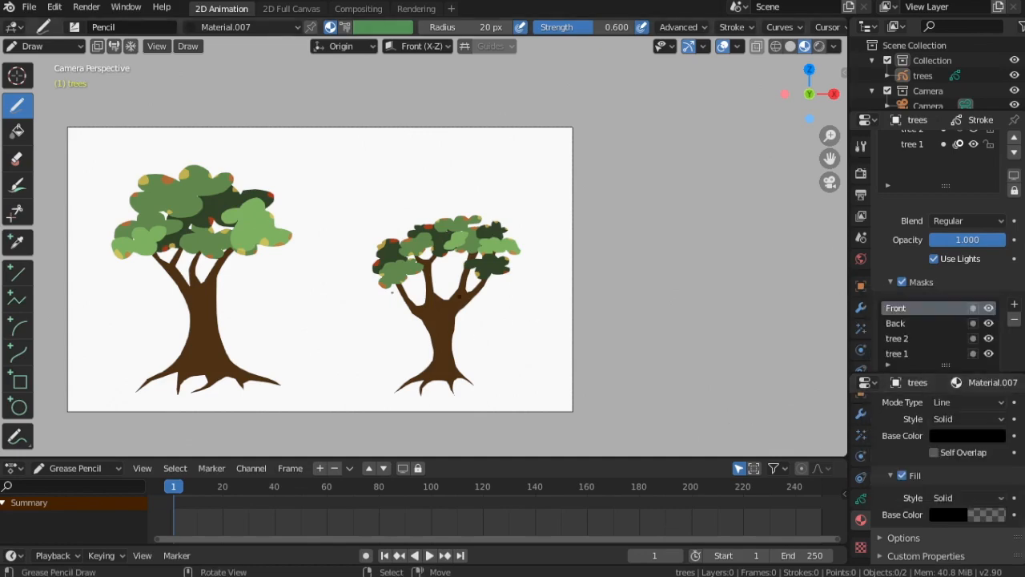
Paint semi-transparent black shadow strokes along the trunks of both trees
scroll(241, 321, "up", 2)
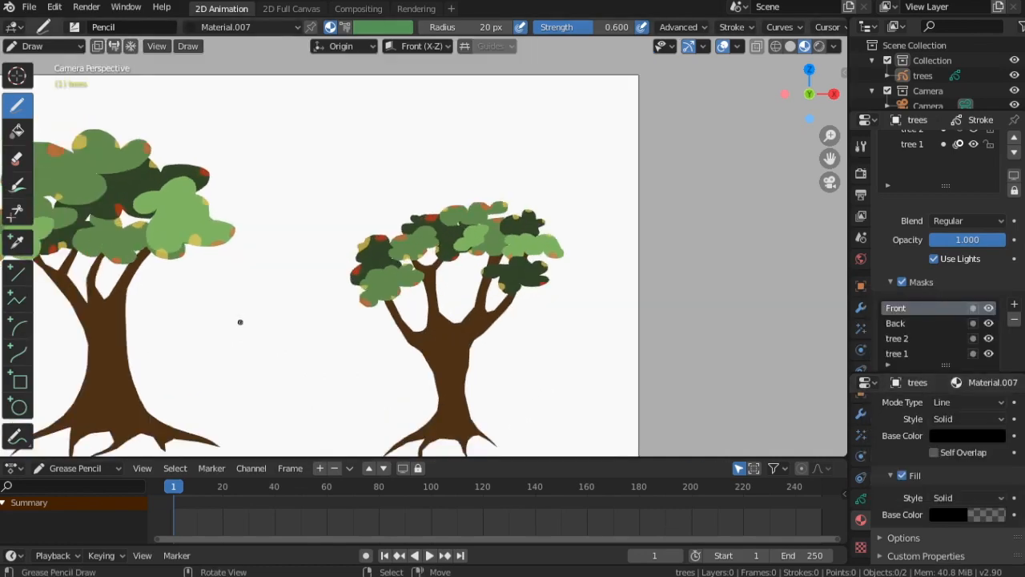
scroll(318, 238, "up", 6)
middle_click_drag(382, 224, 381, 46, "shift")
scroll(446, 209, "down", 5)
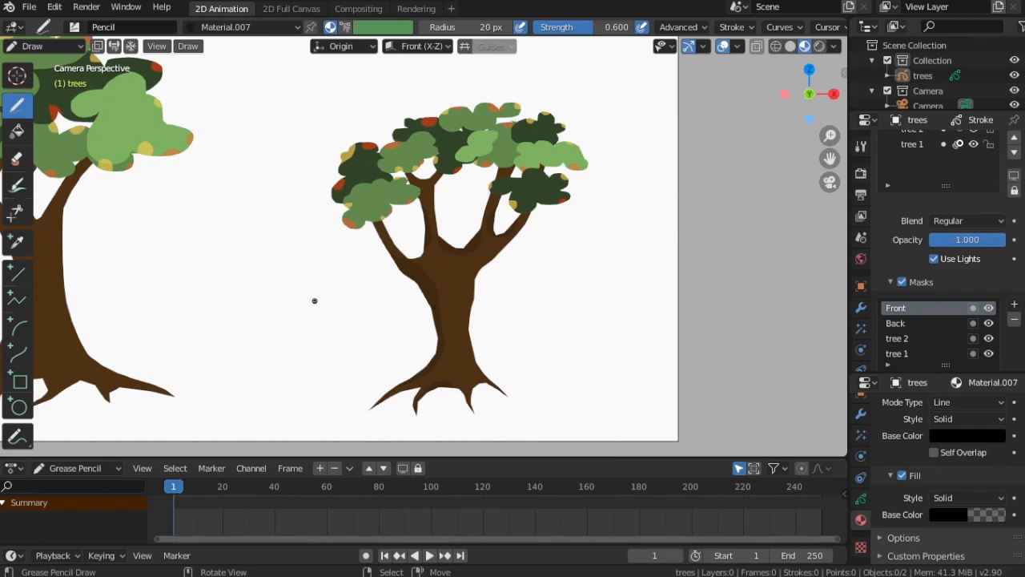
scroll(320, 282, "down", 3)
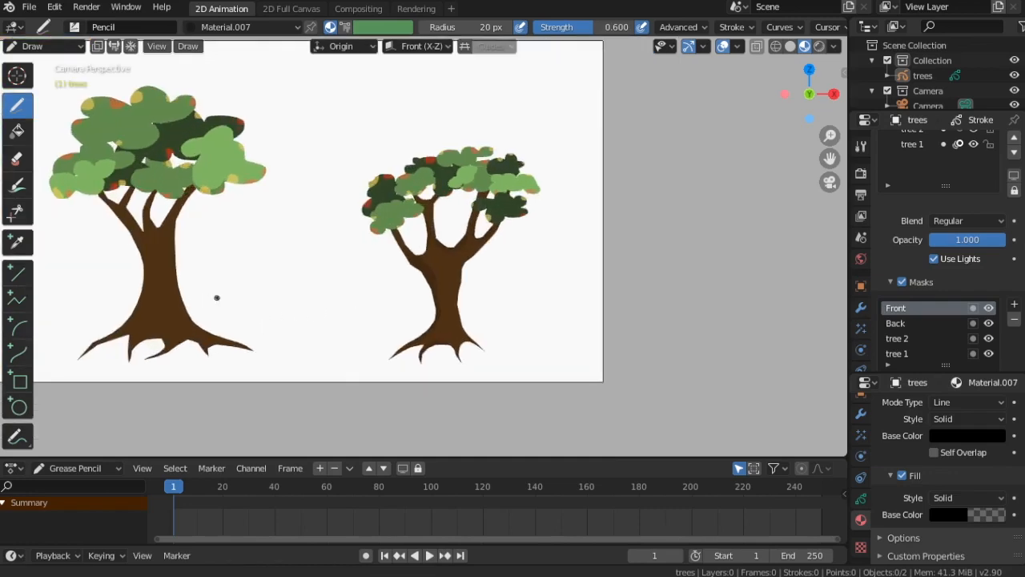
mouse_move(217, 294)
middle_mouse_down("shift")
mouse_move(490, 267)
mouse_move(451, 275)
middle_mouse_up("shift")
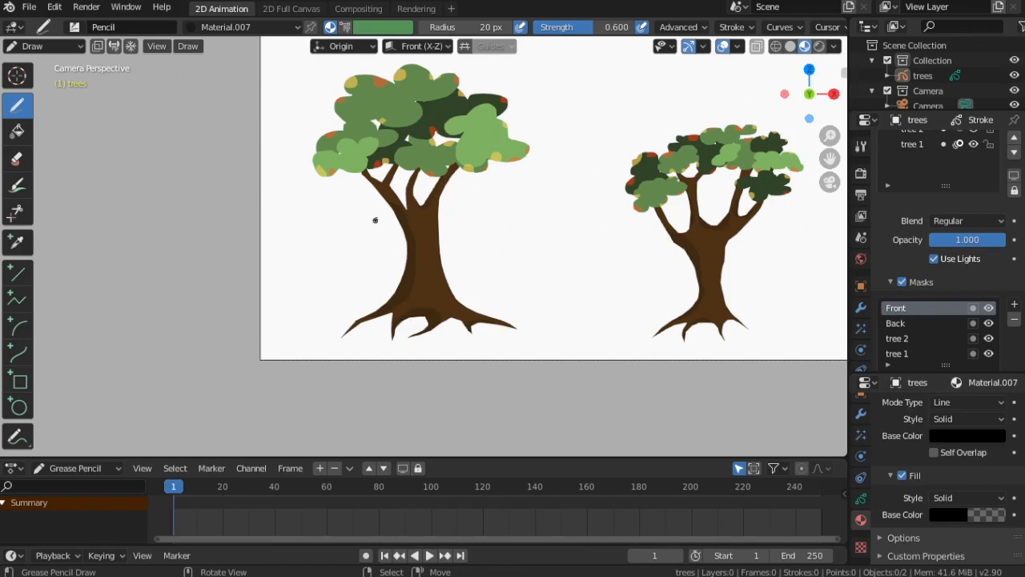
Inspect the trunk shading on both trees and the layer list
scroll(369, 214, "up", 5)
scroll(531, 247, "down", 4)
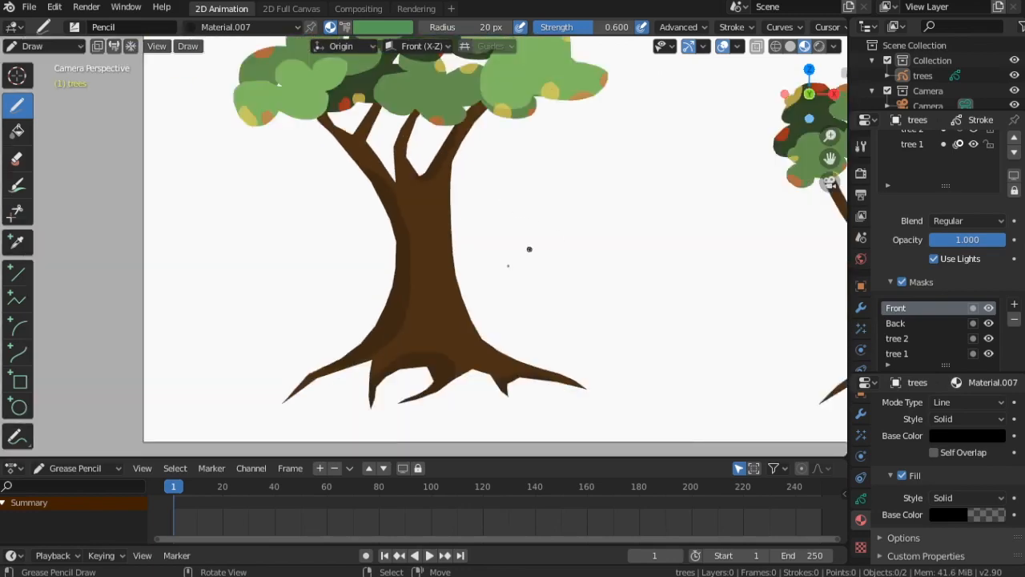
scroll(555, 294, "down", 1)
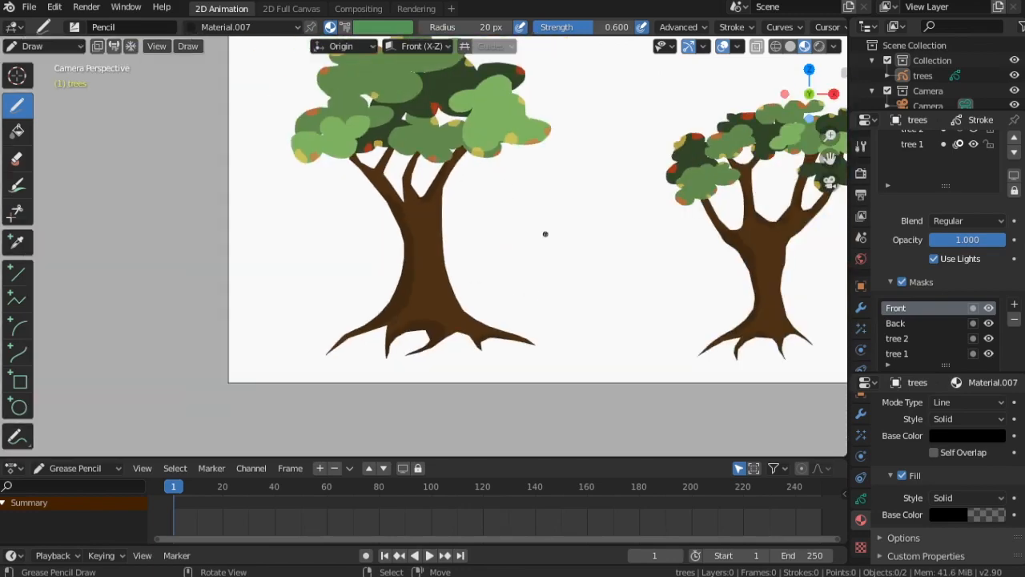
scroll(544, 234, "down", 1)
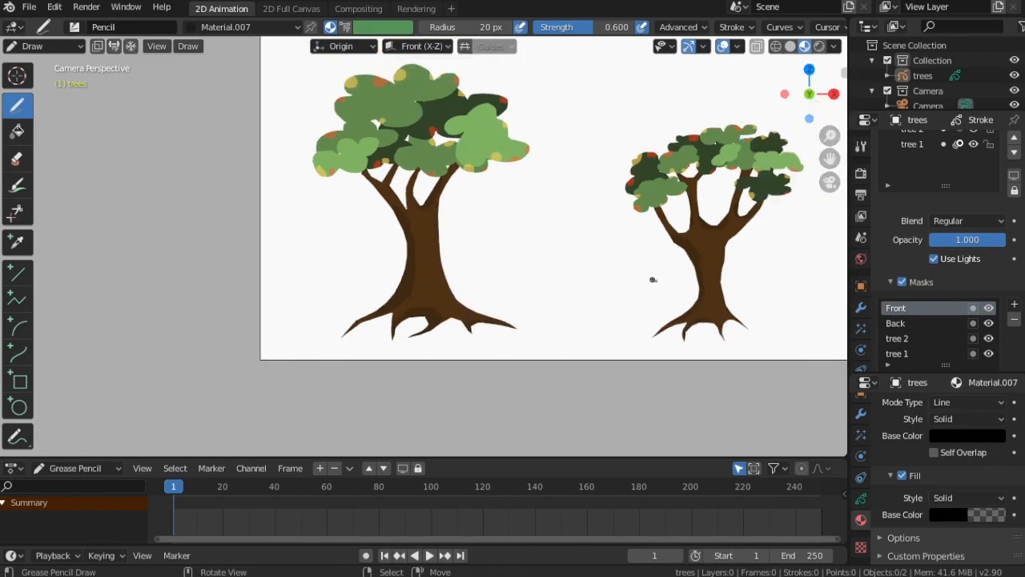
scroll(658, 284, "down", 1)
scroll(608, 288, "up", 1)
scroll(908, 332, "up", 4)
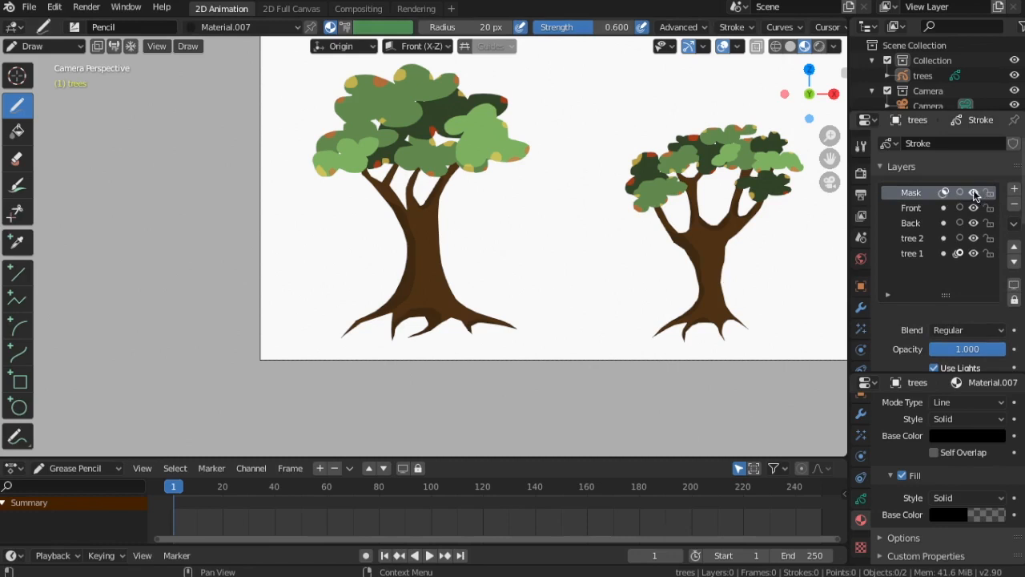
Toggle the Mask layer's masking and visibility off and back on to compare the trees with and without clipping
left_click(946, 192)
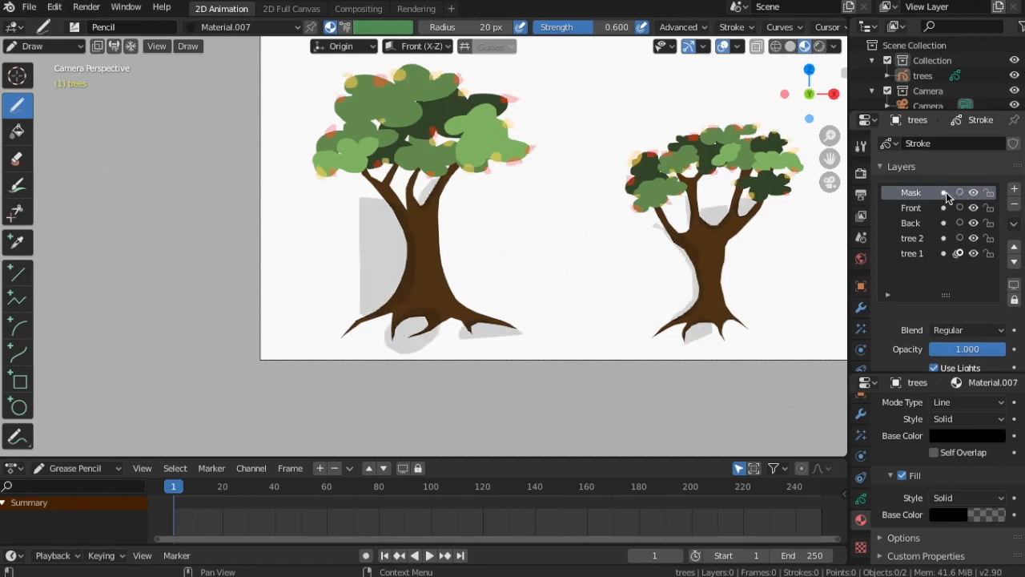
left_click(959, 193)
left_click(971, 193)
left_click(972, 194)
left_click(947, 193)
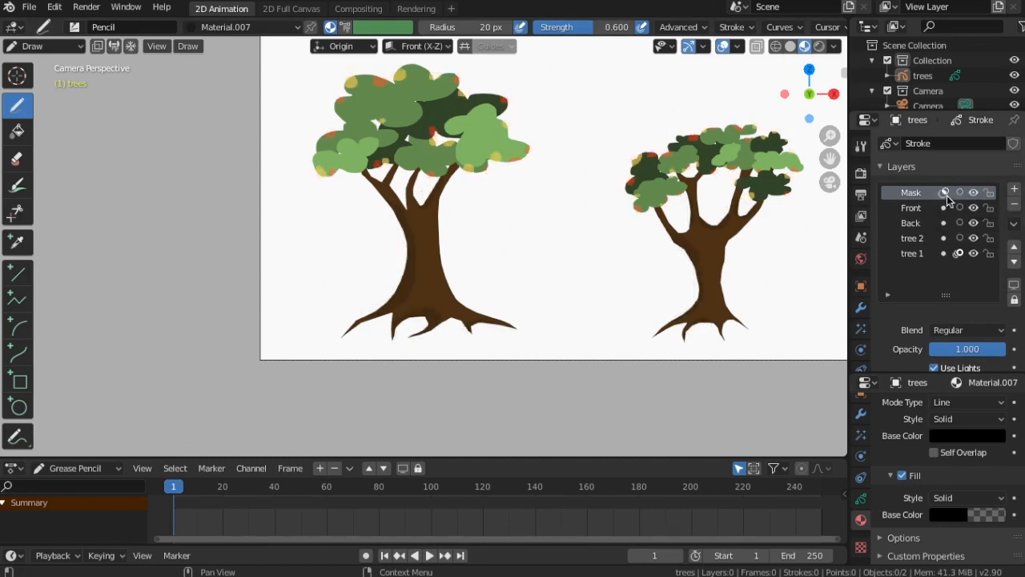
left_click(946, 194)
left_click(946, 193)
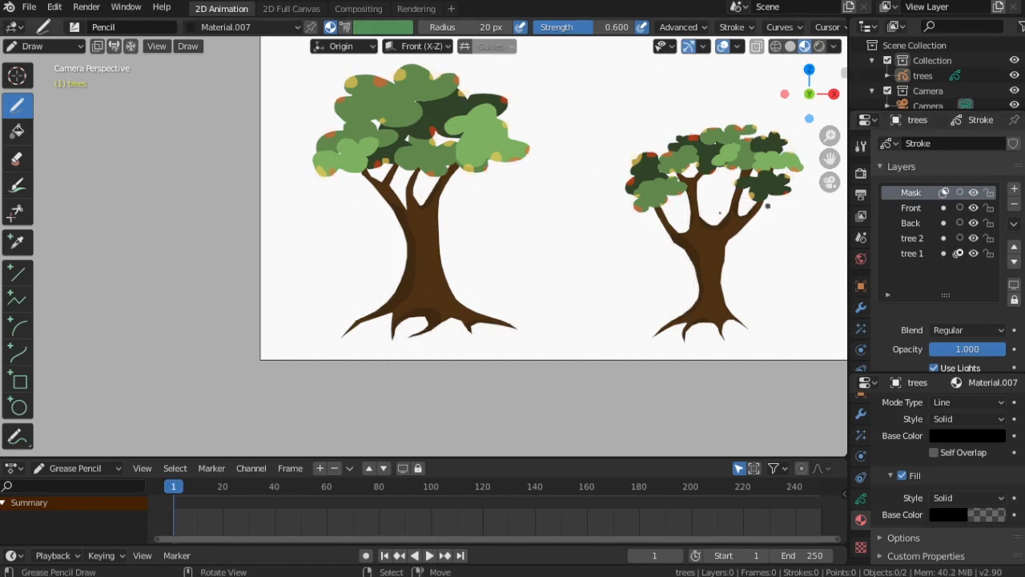
Save the project file as Tree Trunks.blend
scroll(441, 229, "down", 2)
scroll(477, 249, "up", 4)
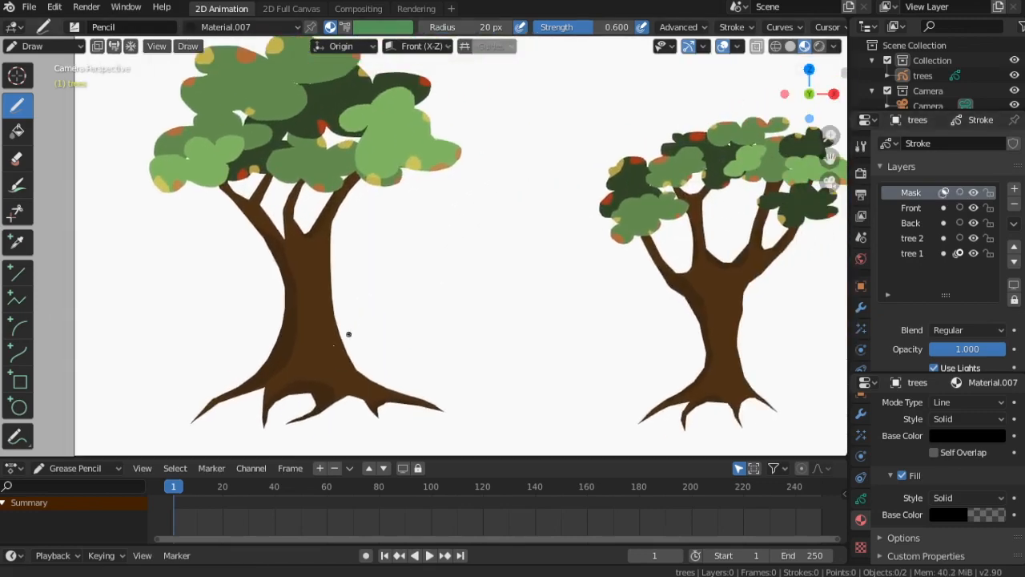
middle_click_drag(348, 334, 312, 348, "shift")
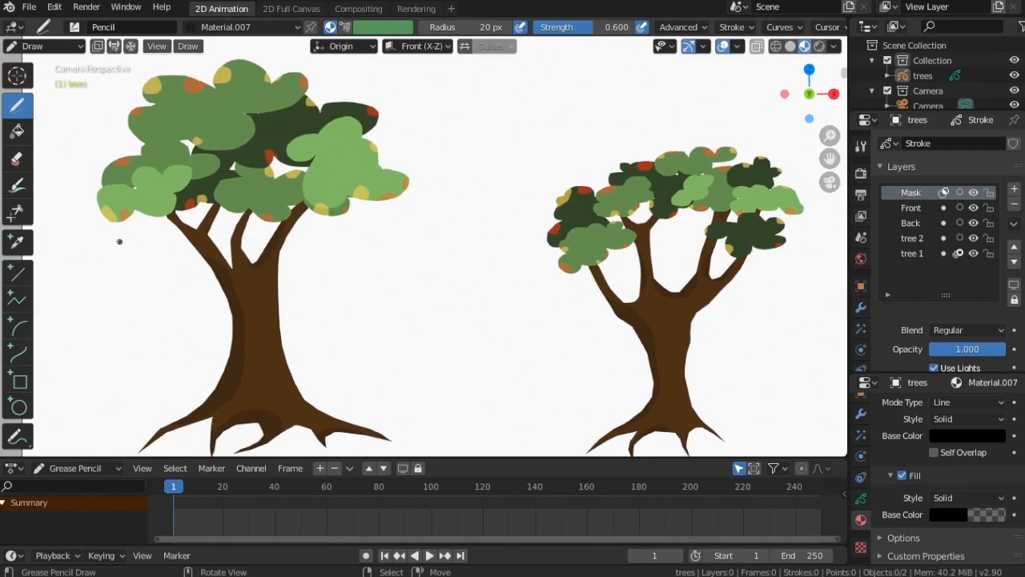
left_click(28, 7)
left_click(45, 107)
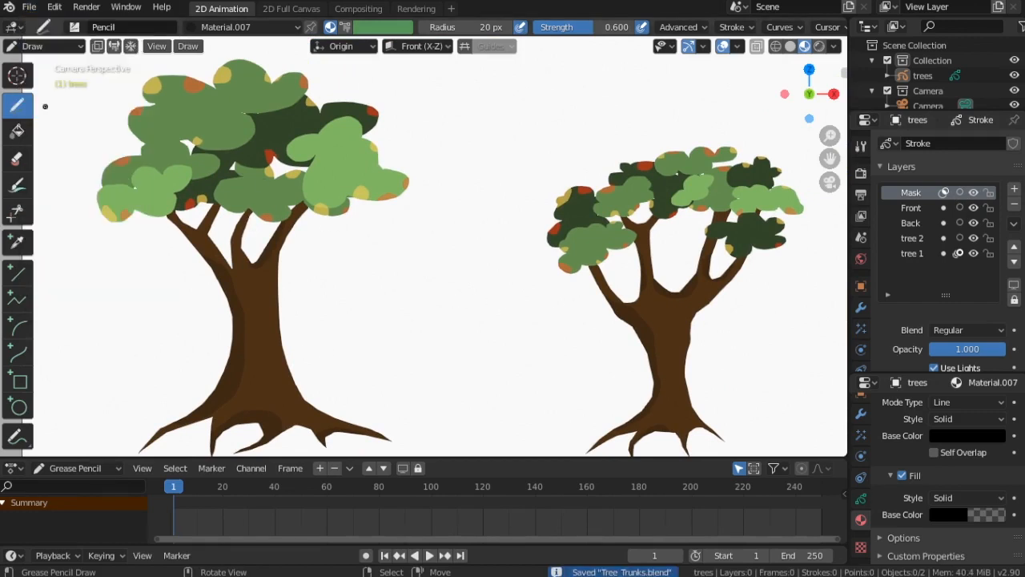